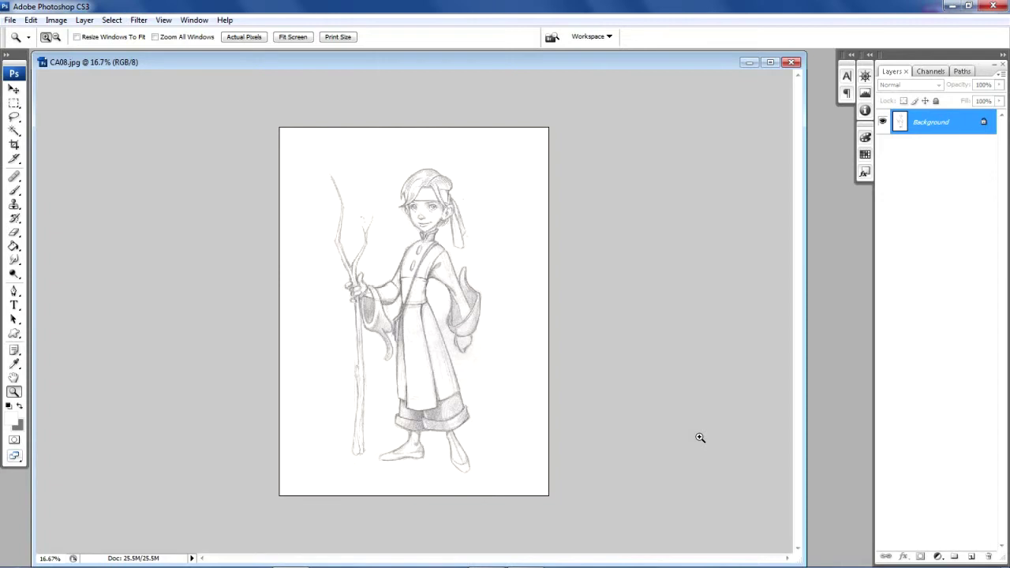
# Step: Examine the character sketch's linework up close, from the head to the feet, and as a full figure
pyautogui.click(536, 364)
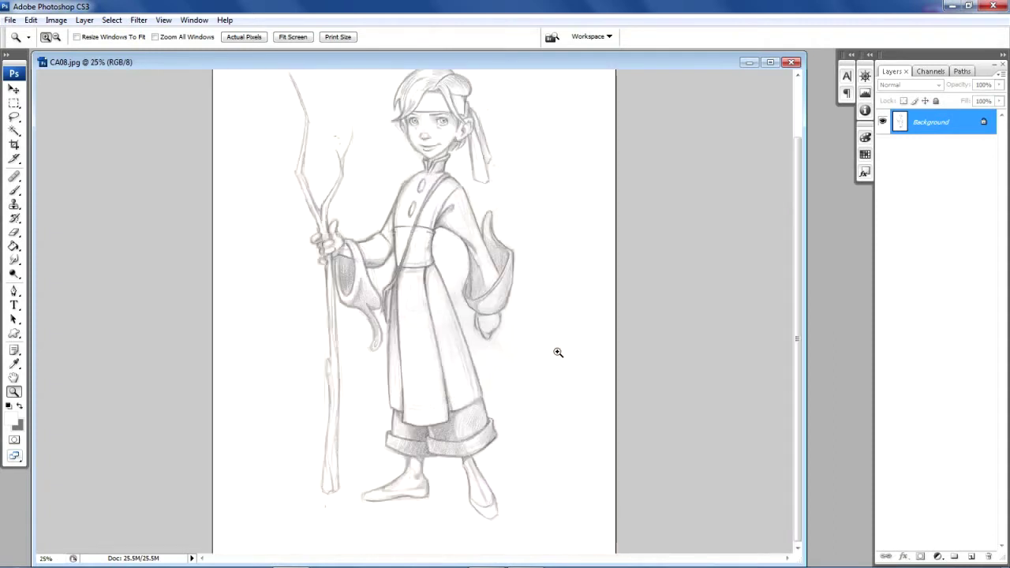
pyautogui.moveTo(795, 362); pyautogui.dragTo(793, 341)
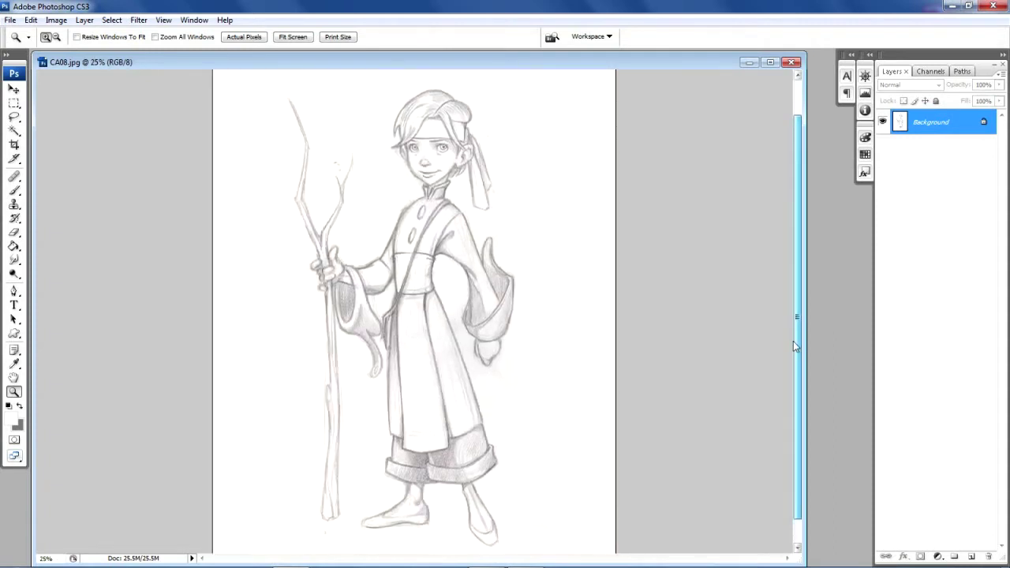
pyautogui.click(385, 264)
pyautogui.click(384, 263)
pyautogui.click(551, 210)
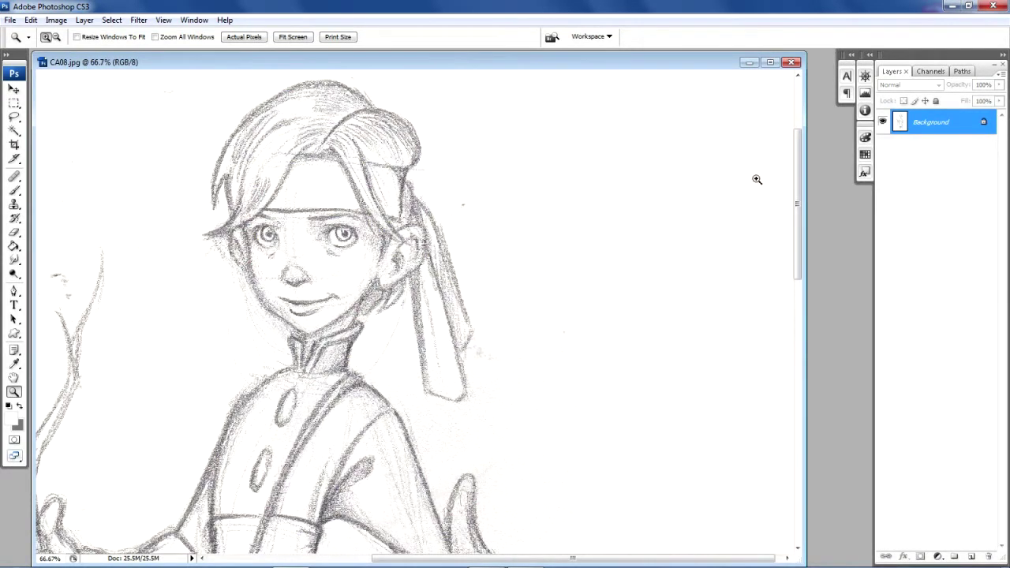
pyautogui.moveTo(796, 170); pyautogui.dragTo(782, 423)
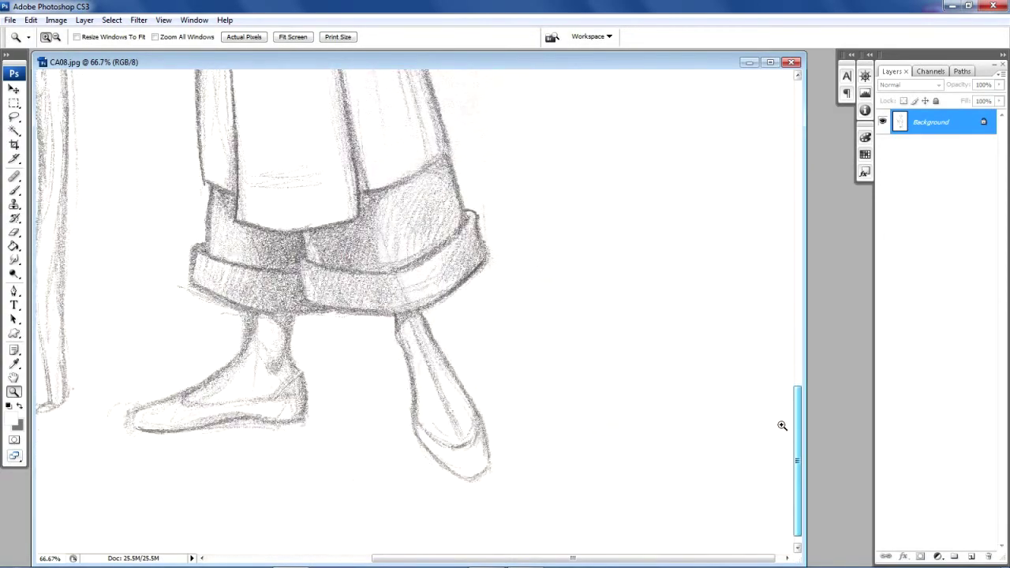
pyautogui.keyDown('alt'); pyautogui.click(428, 317); pyautogui.keyUp('alt')
pyautogui.keyDown('alt'); pyautogui.click(428, 317); pyautogui.keyUp('alt')
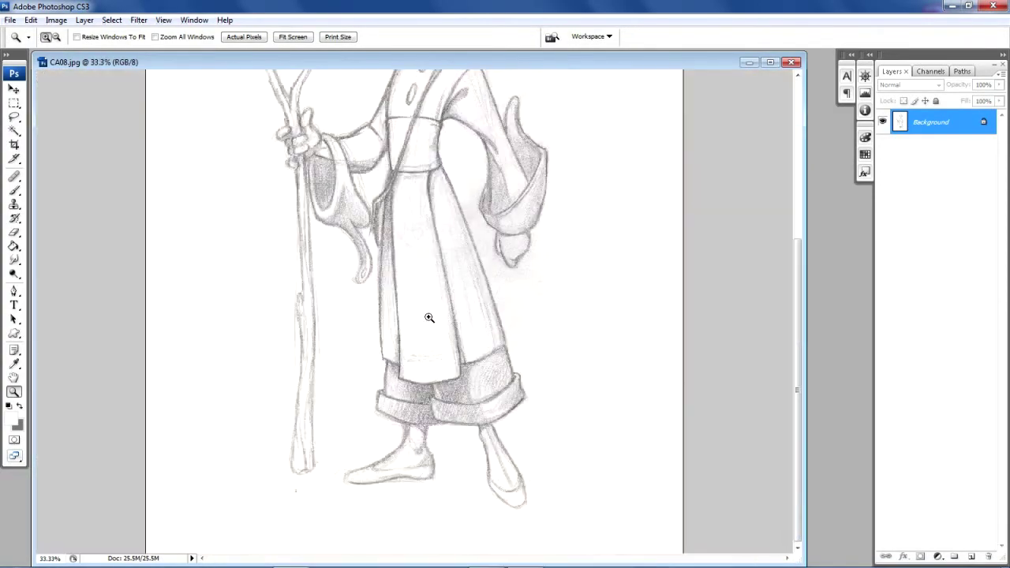
pyautogui.keyDown('alt'); pyautogui.click(428, 317); pyautogui.keyUp('alt')
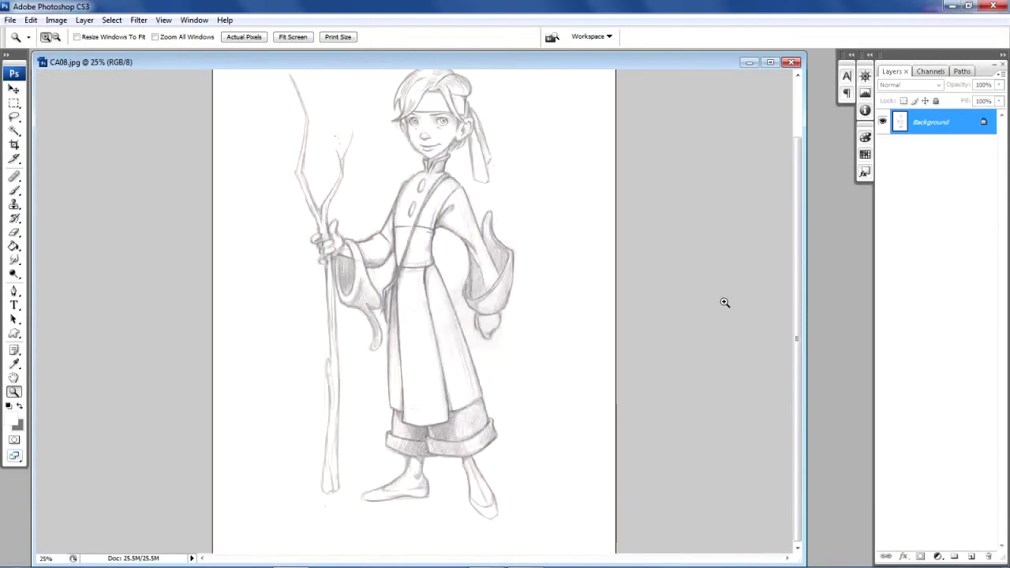
pyautogui.scroll(2, 796, 335)
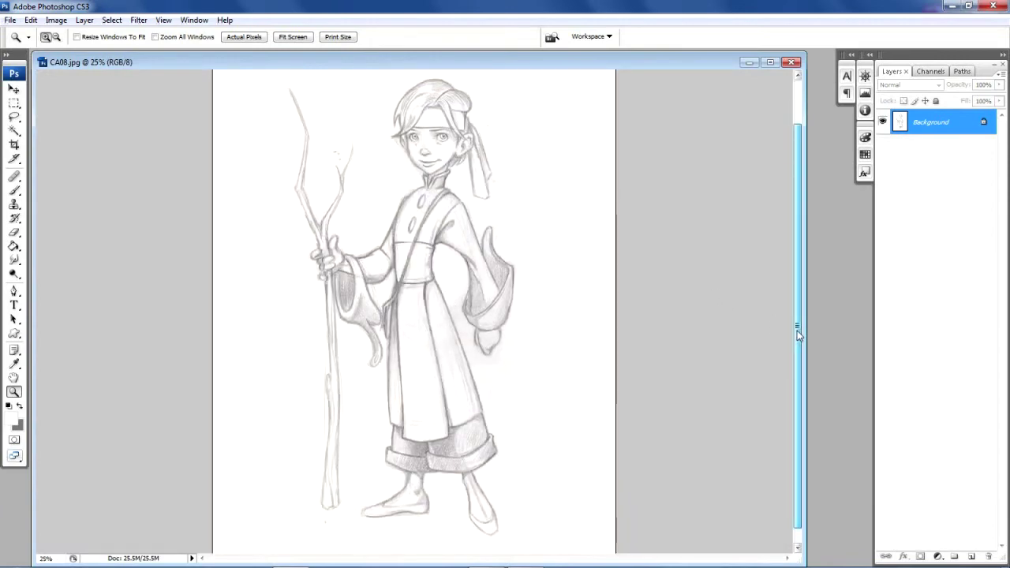
pyautogui.moveTo(797, 330); pyautogui.dragTo(793, 319)
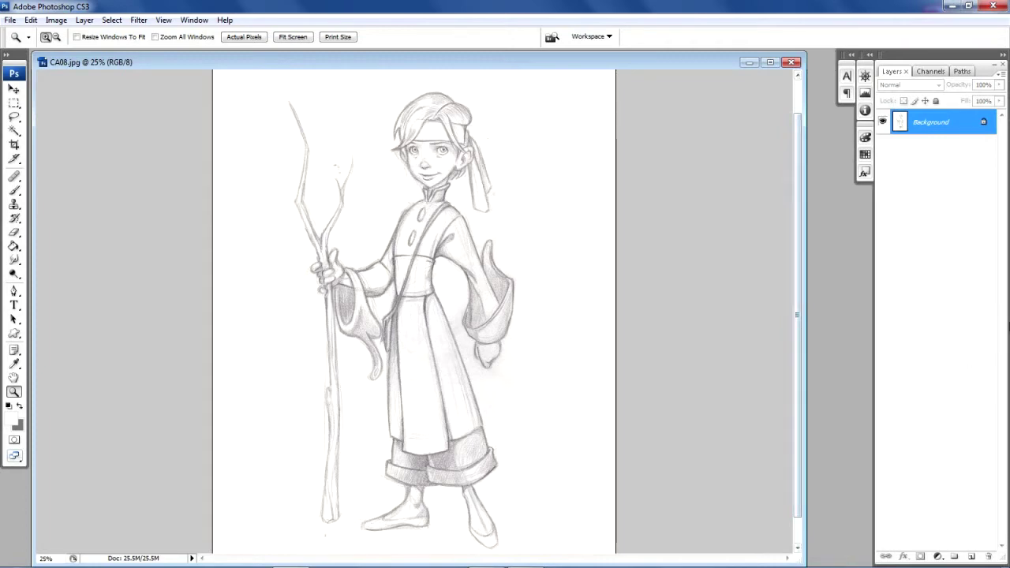
# Step: Duplicate the Background layer and set the copy's midtone Color Balance levels to +100, +12 and -51
pyautogui.moveTo(938, 131); pyautogui.dragTo(971, 556)
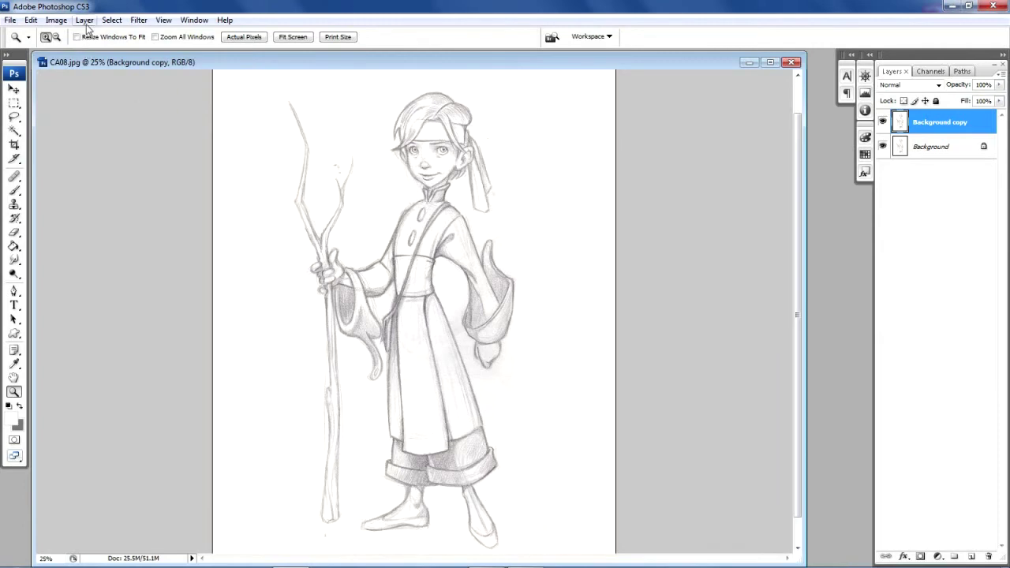
pyautogui.click(55, 21)
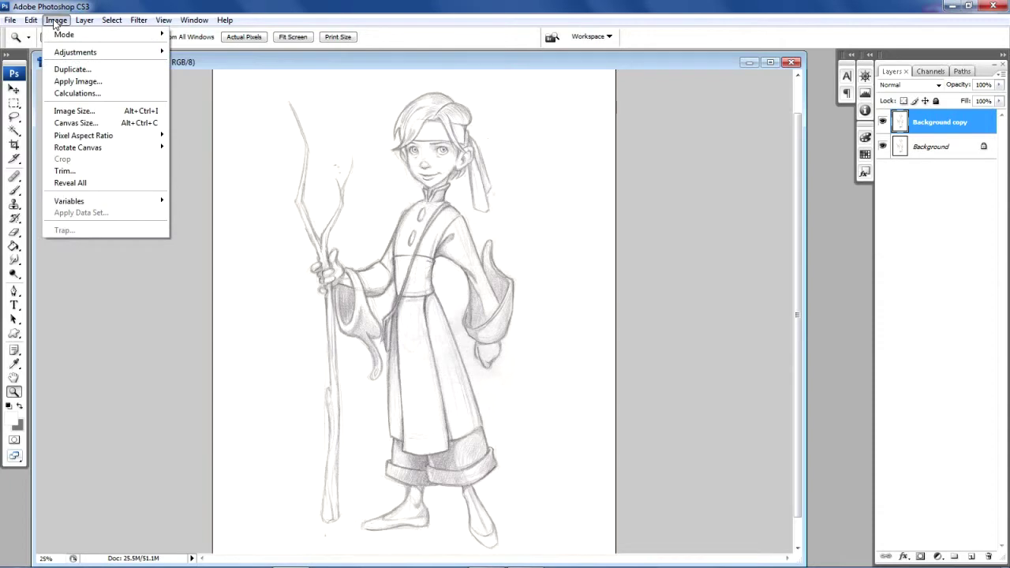
pyautogui.moveTo(62, 55)
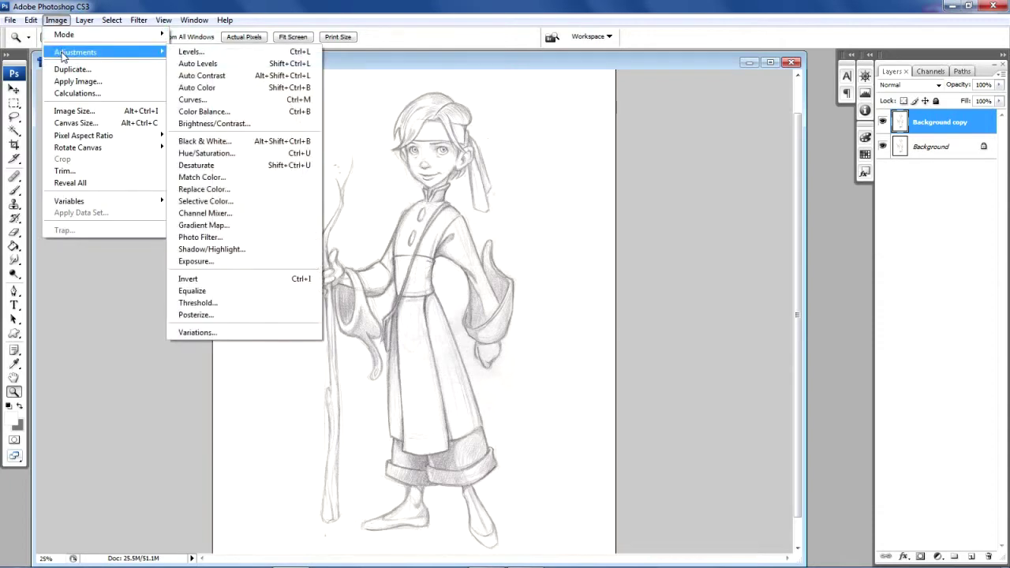
pyautogui.click(230, 116)
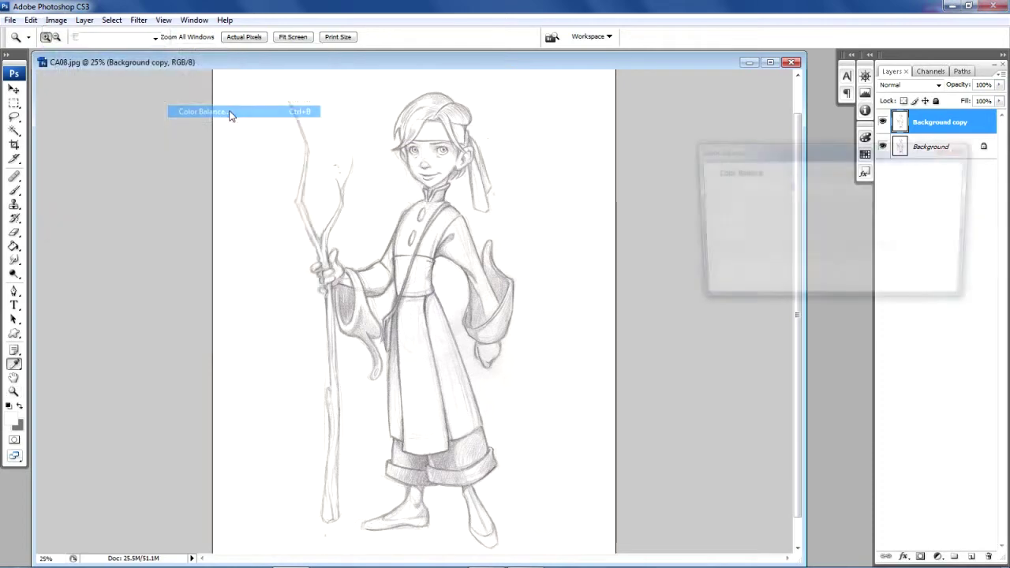
pyautogui.moveTo(777, 150); pyautogui.dragTo(653, 171)
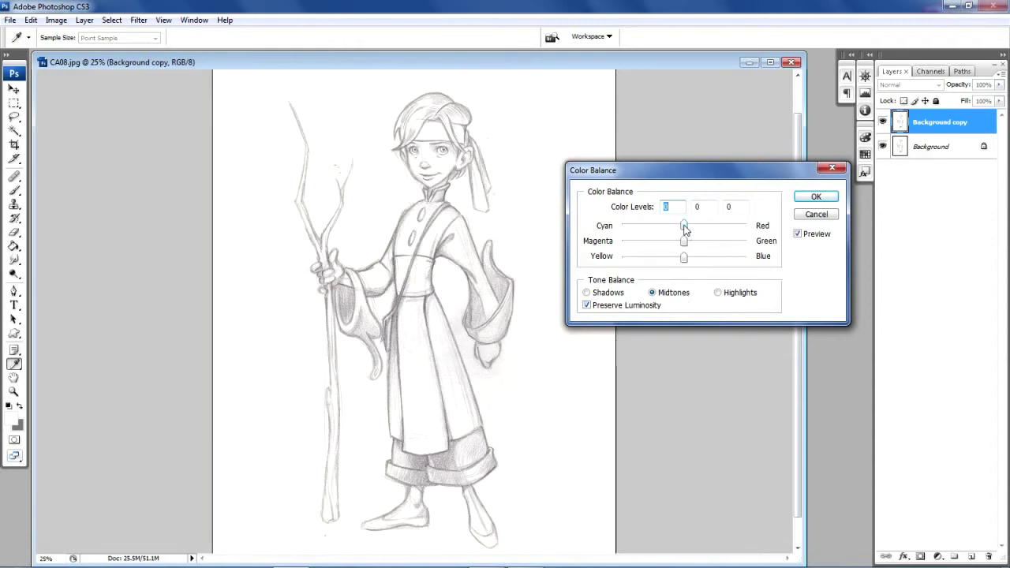
pyautogui.moveTo(684, 228); pyautogui.dragTo(741, 235)
pyautogui.moveTo(745, 237); pyautogui.dragTo(759, 241)
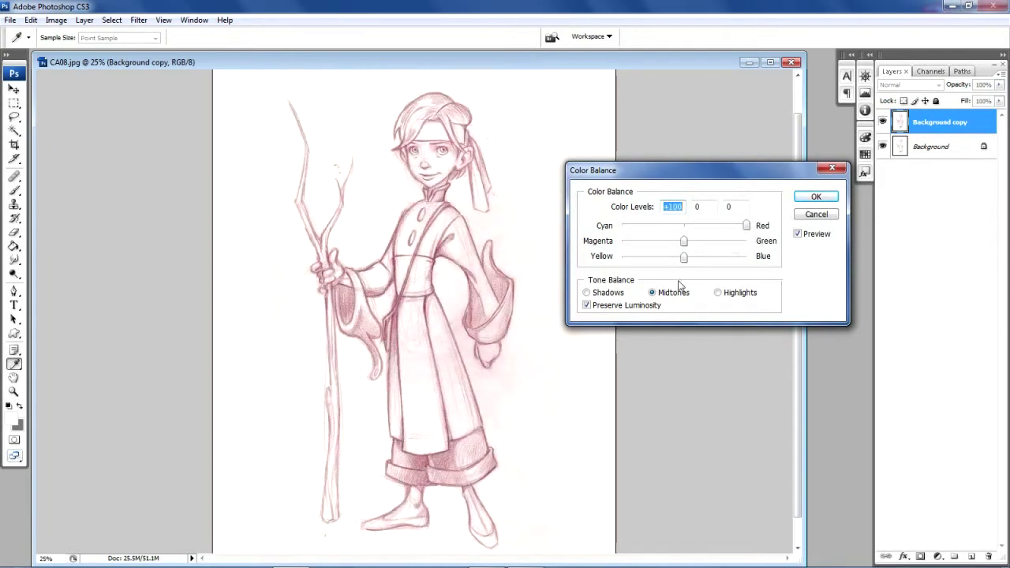
pyautogui.moveTo(685, 265); pyautogui.dragTo(653, 265)
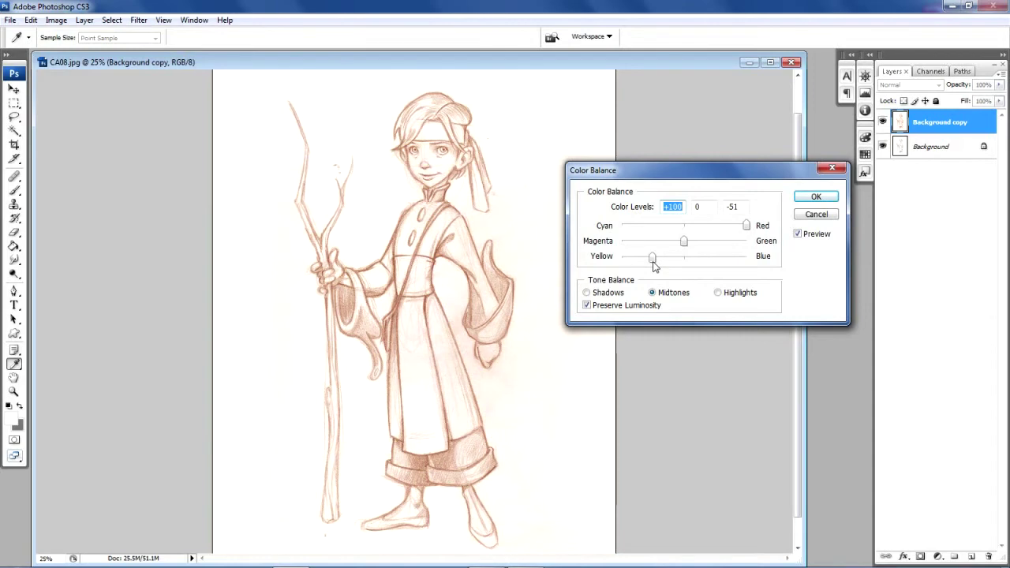
pyautogui.click(652, 264)
pyautogui.moveTo(687, 242); pyautogui.dragTo(691, 247)
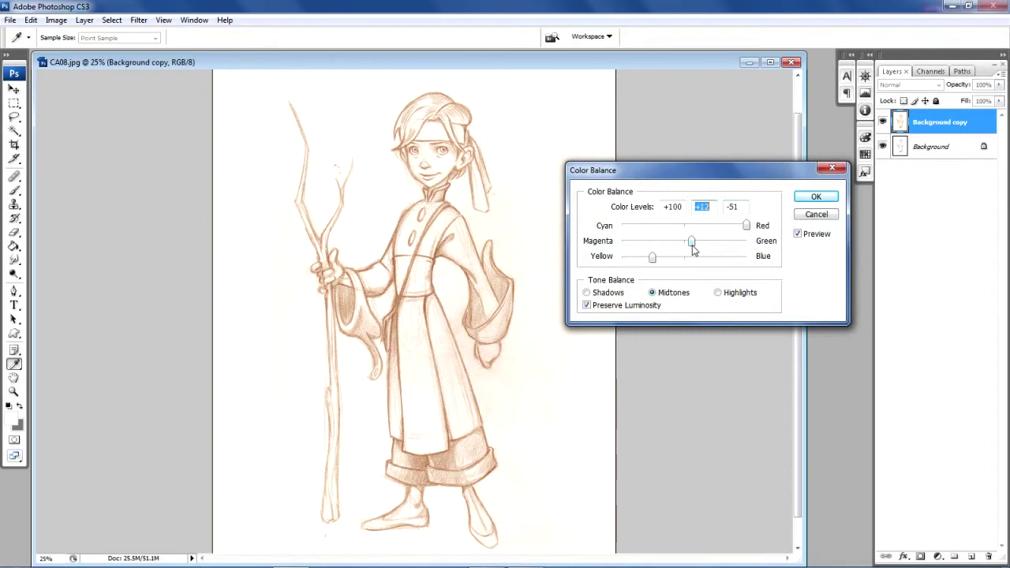
# Step: Set the shadows' cyan-red level to +63, shift the shadows toward yellow, and apply the Color Balance adjustment
pyautogui.click(588, 293)
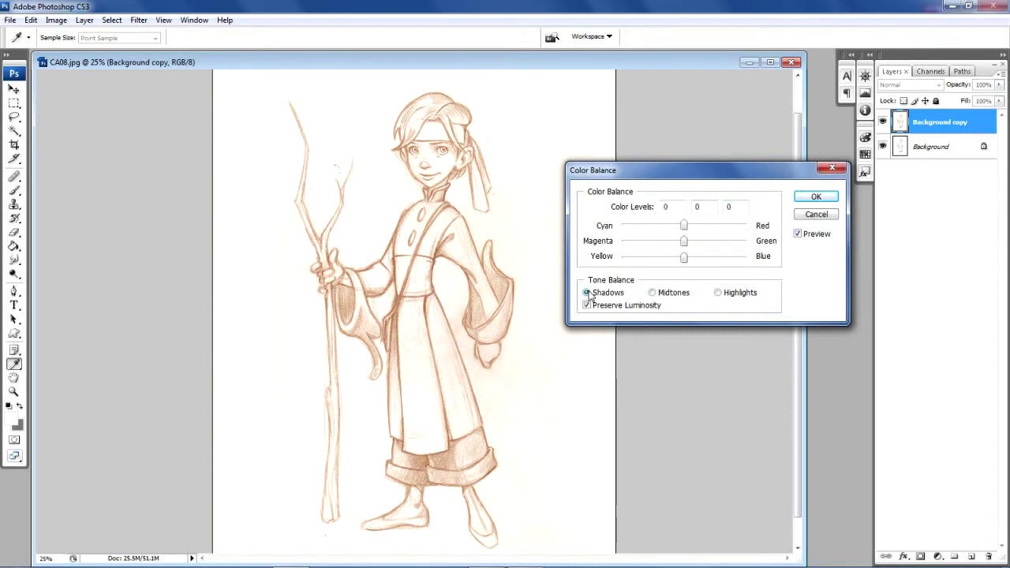
pyautogui.moveTo(685, 227); pyautogui.dragTo(725, 238)
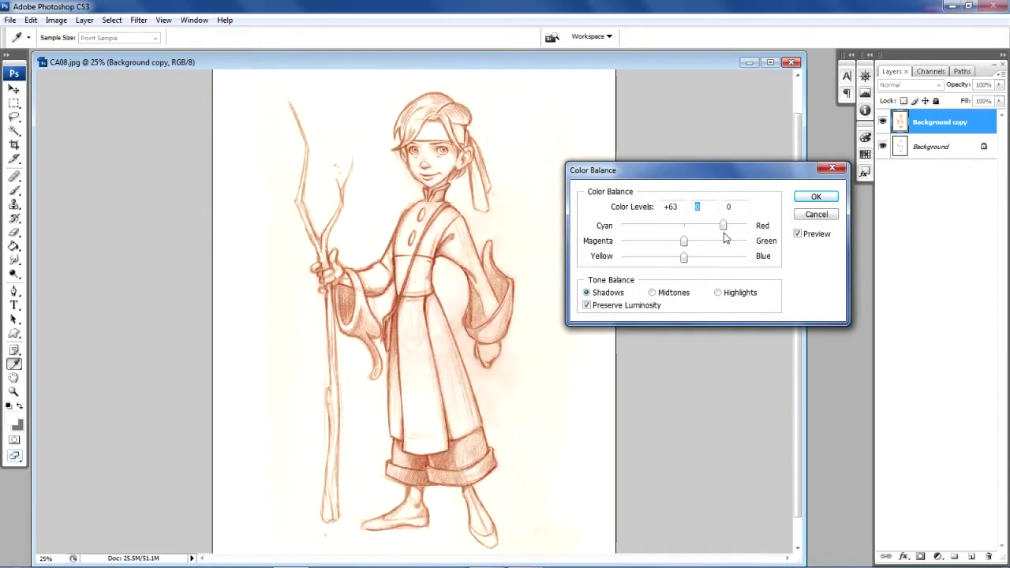
pyautogui.hotkey('shift', 'Tab')
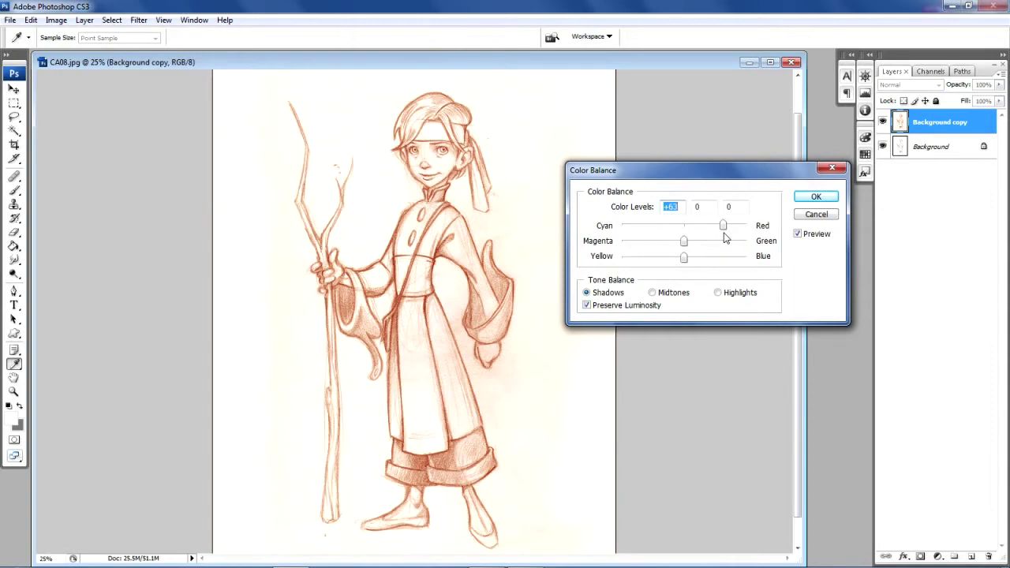
pyautogui.moveTo(683, 258); pyautogui.dragTo(728, 233)
pyautogui.click(820, 199)
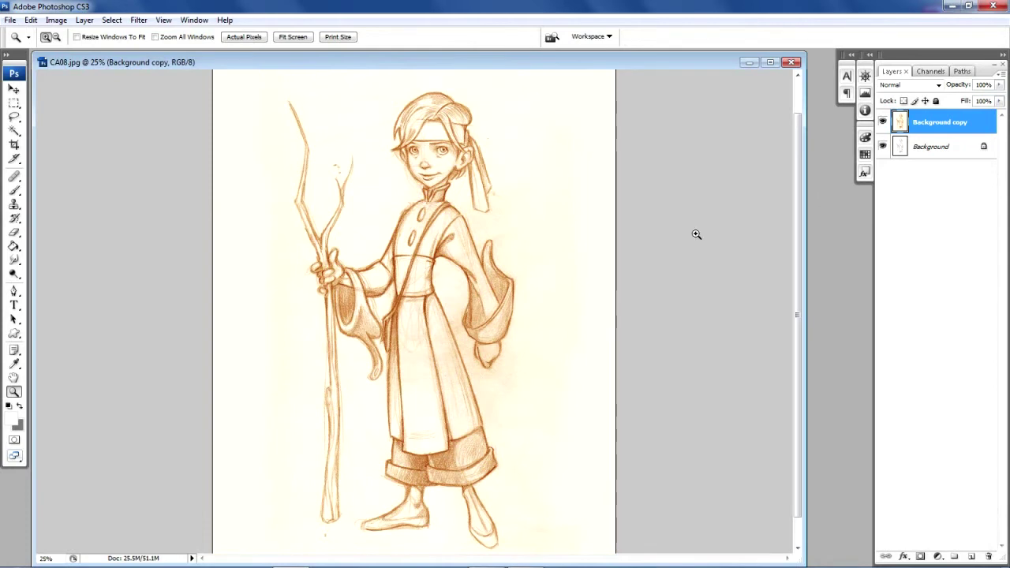
# Step: Add a new empty layer directly above the Background layer and hide the Background copy layer
pyautogui.click(944, 154)
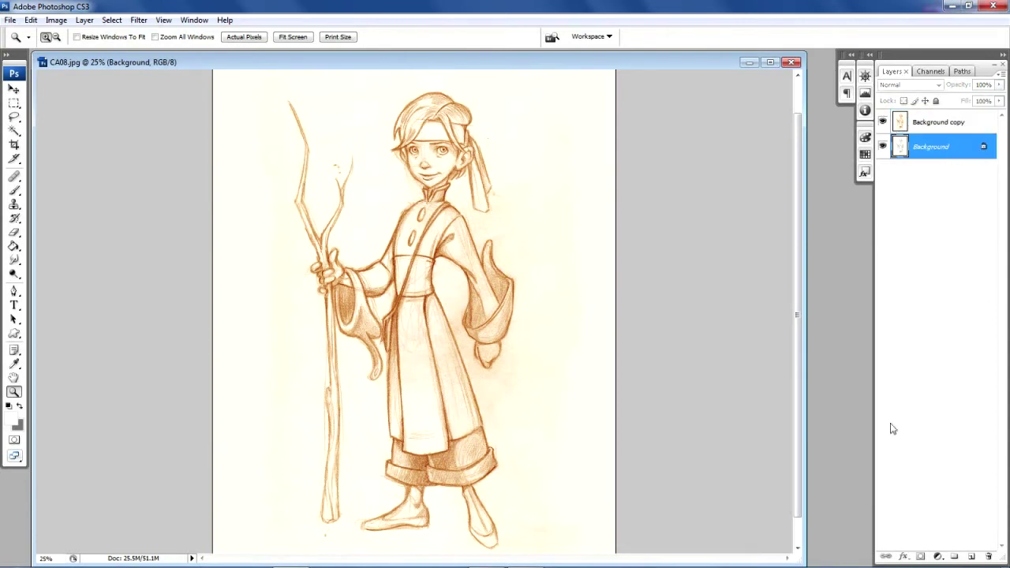
pyautogui.moveTo(976, 552)
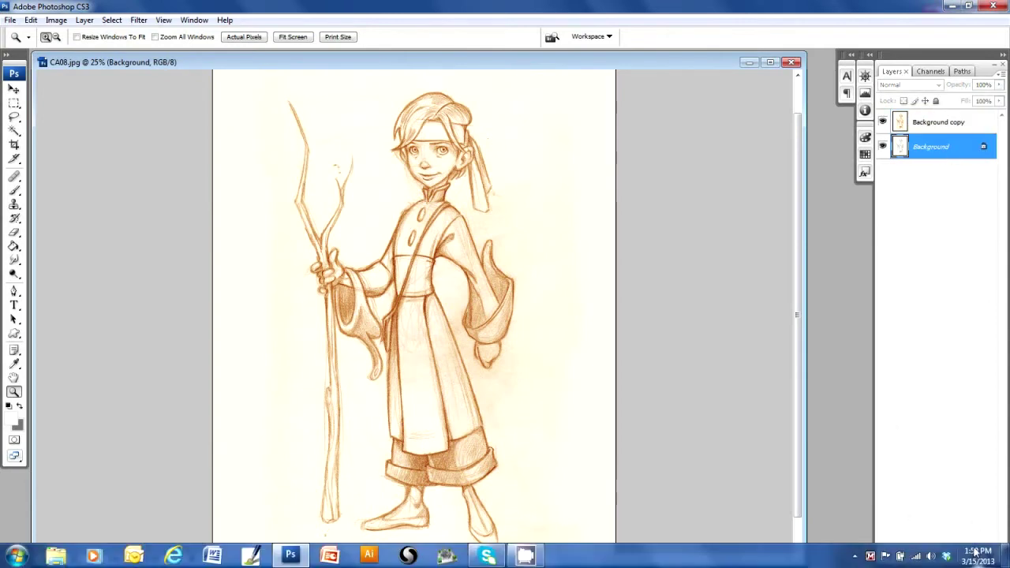
pyautogui.click(973, 557)
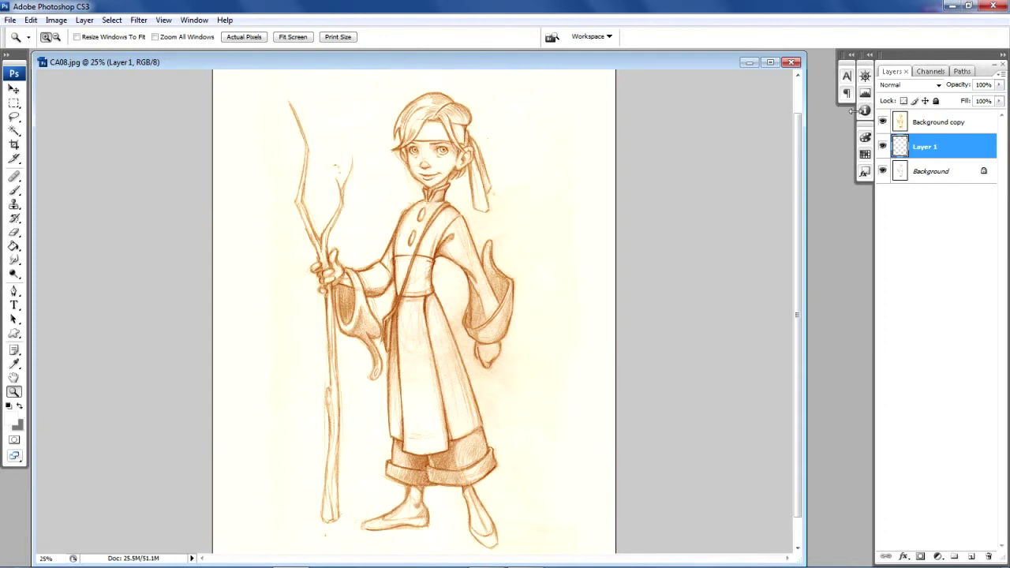
pyautogui.click(881, 121)
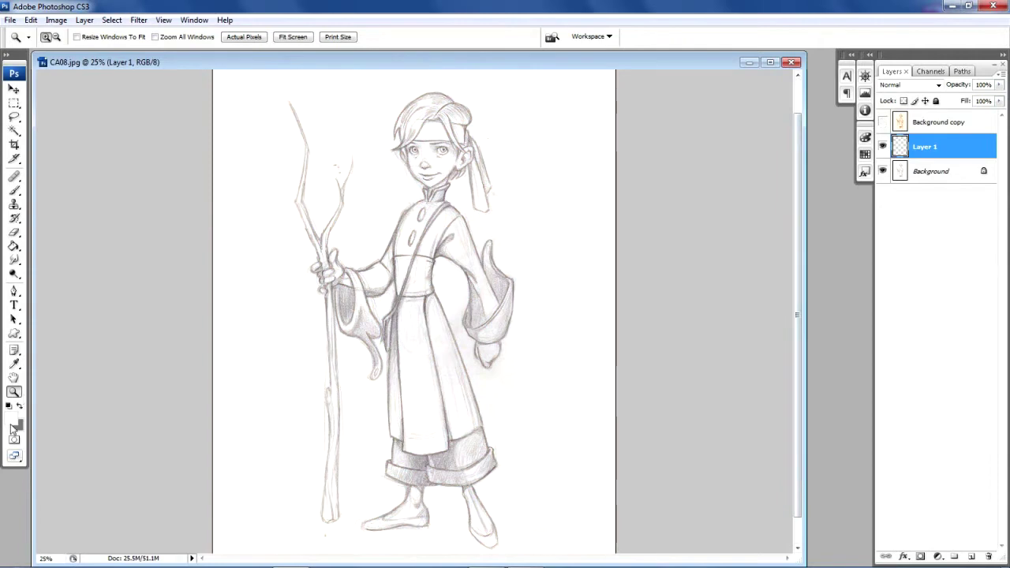
# Step: Set the foreground color to tan d1bf98 and fill the whole new layer with it using the Paint Bucket
pyautogui.click(13, 424)
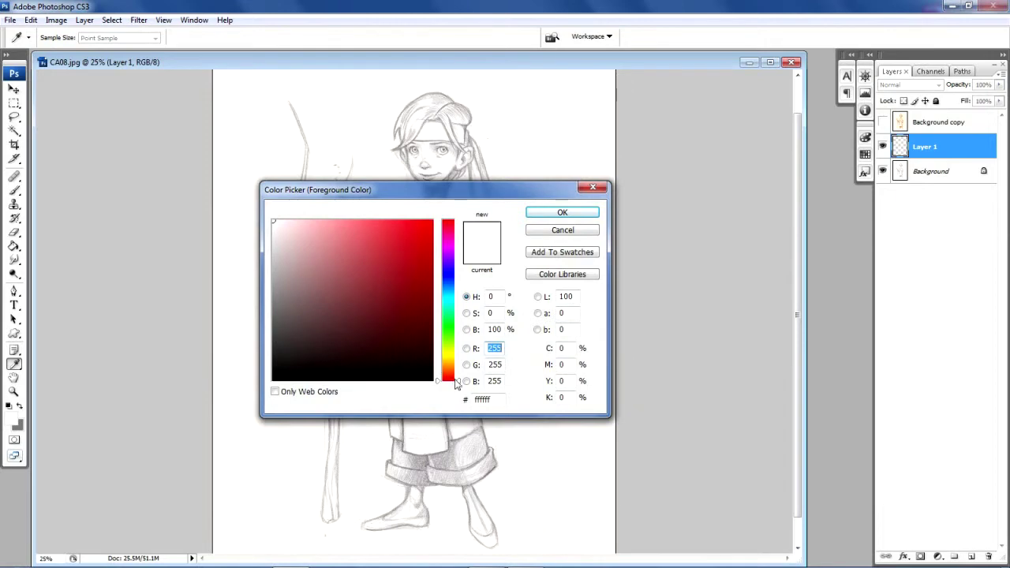
pyautogui.moveTo(459, 384)
pyautogui.mouseDown()
pyautogui.moveTo(458, 357)
pyautogui.moveTo(459, 367)
pyautogui.mouseUp()
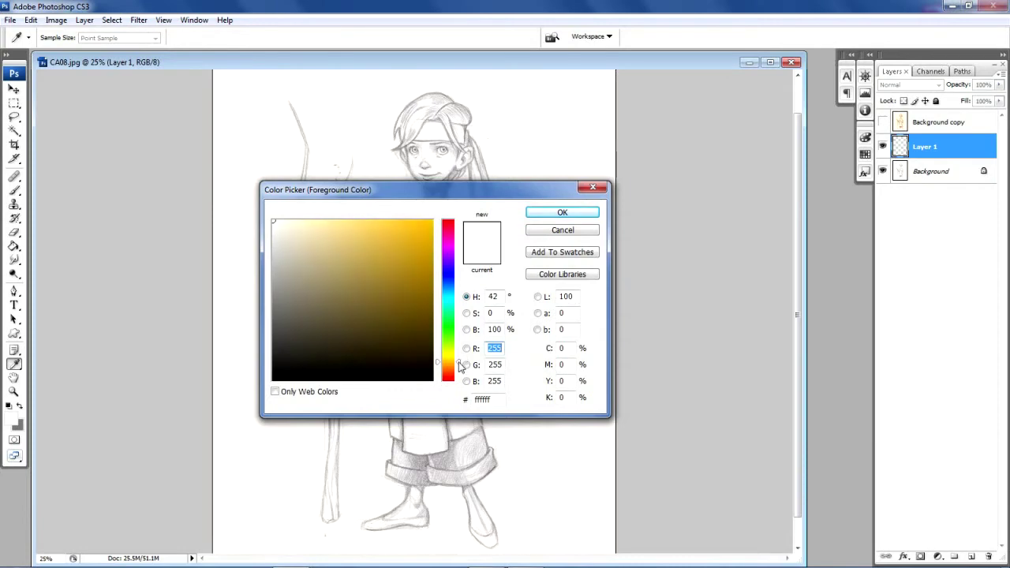
pyautogui.click(313, 241)
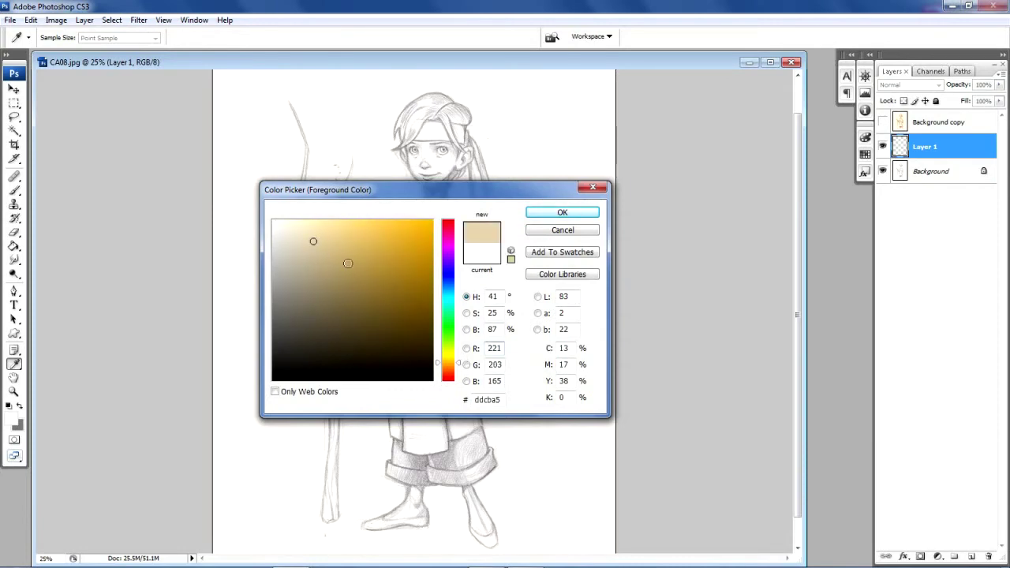
pyautogui.click(317, 249)
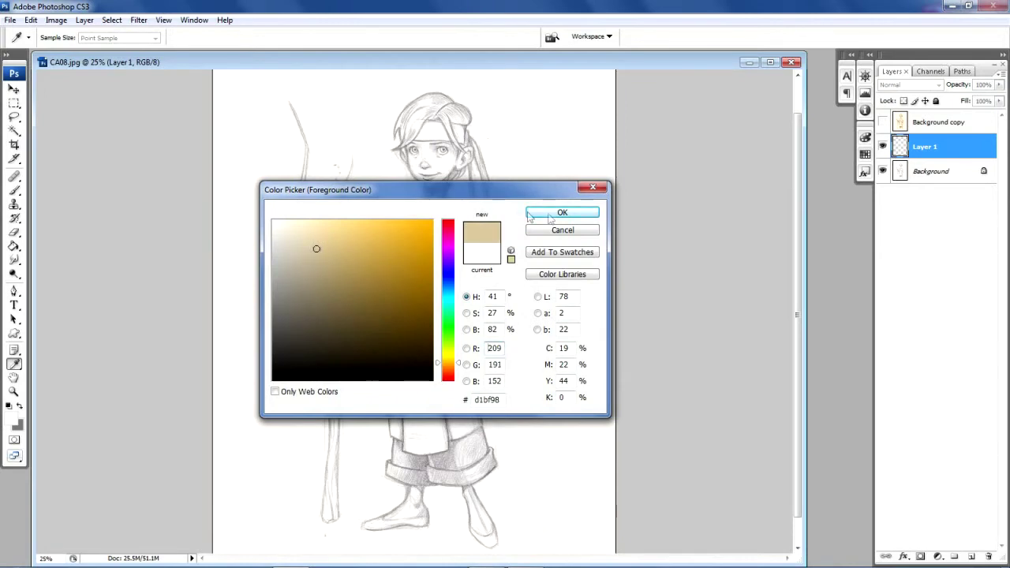
pyautogui.click(553, 215)
pyautogui.press('z')
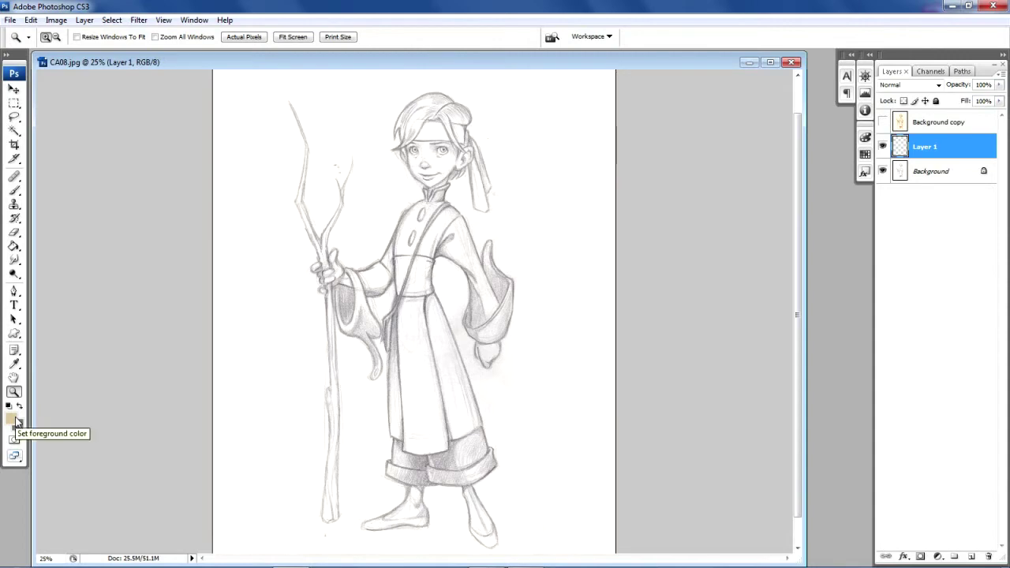
pyautogui.click(14, 245)
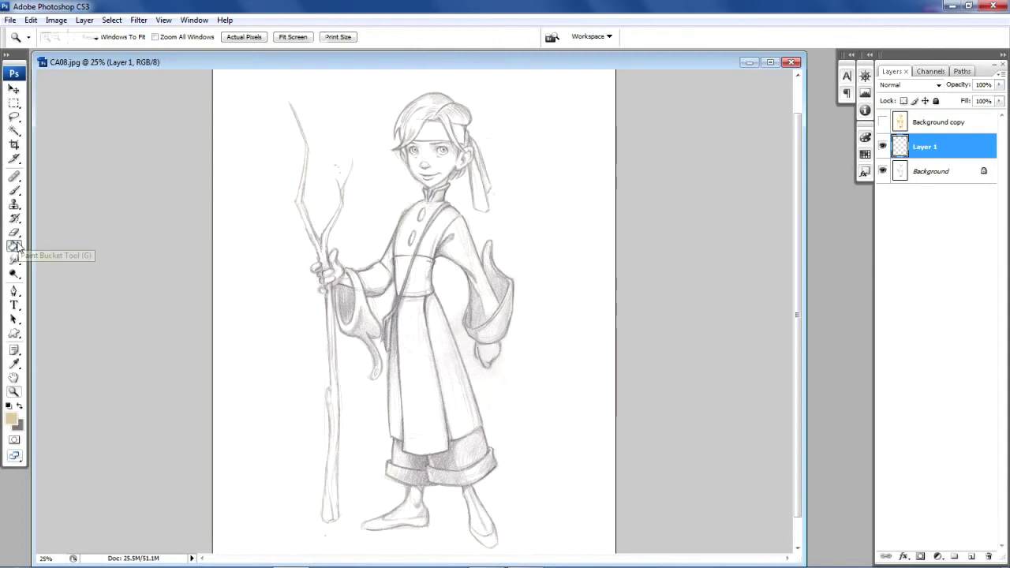
pyautogui.click(329, 164)
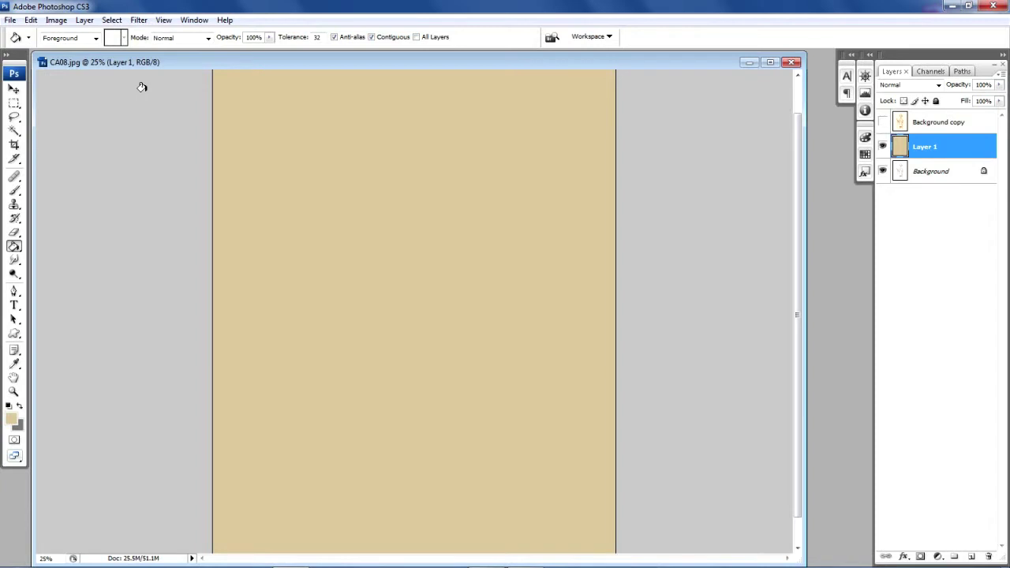
# Step: Apply the Add Noise filter to the tan layer with an amount of 9.51%, Gaussian distribution and the Monochromatic option
pyautogui.click(138, 21)
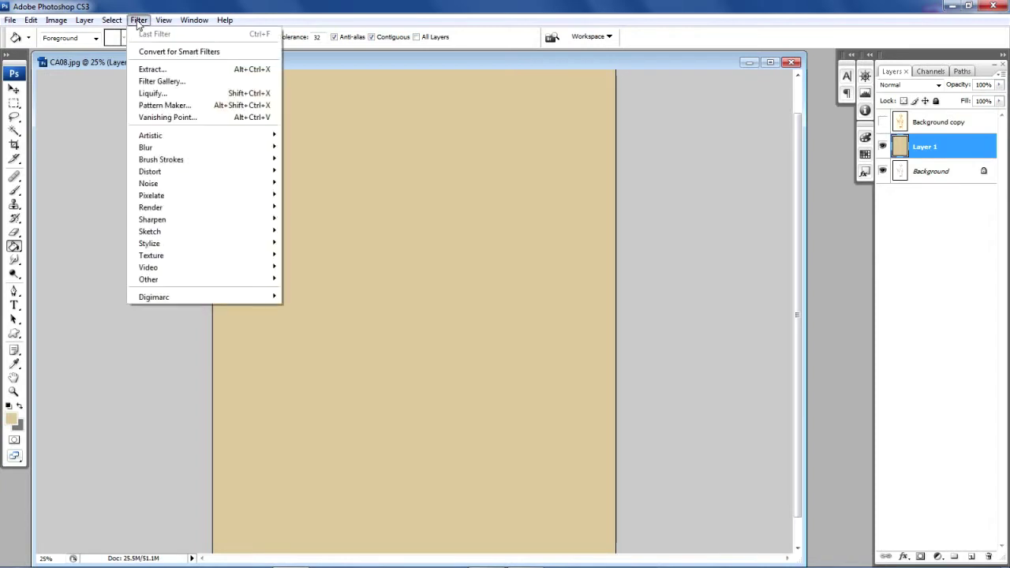
pyautogui.moveTo(169, 184)
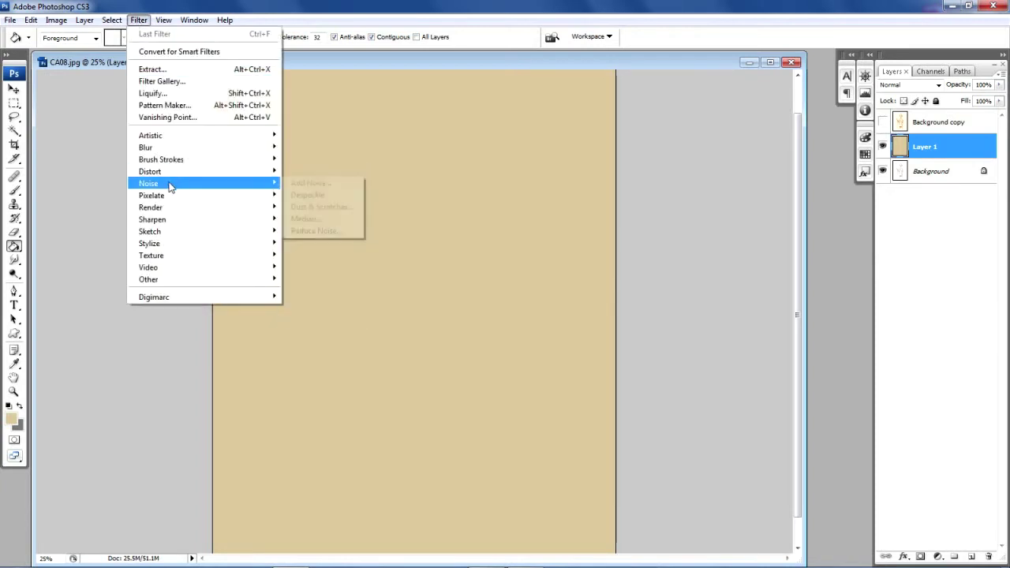
pyautogui.click(325, 183)
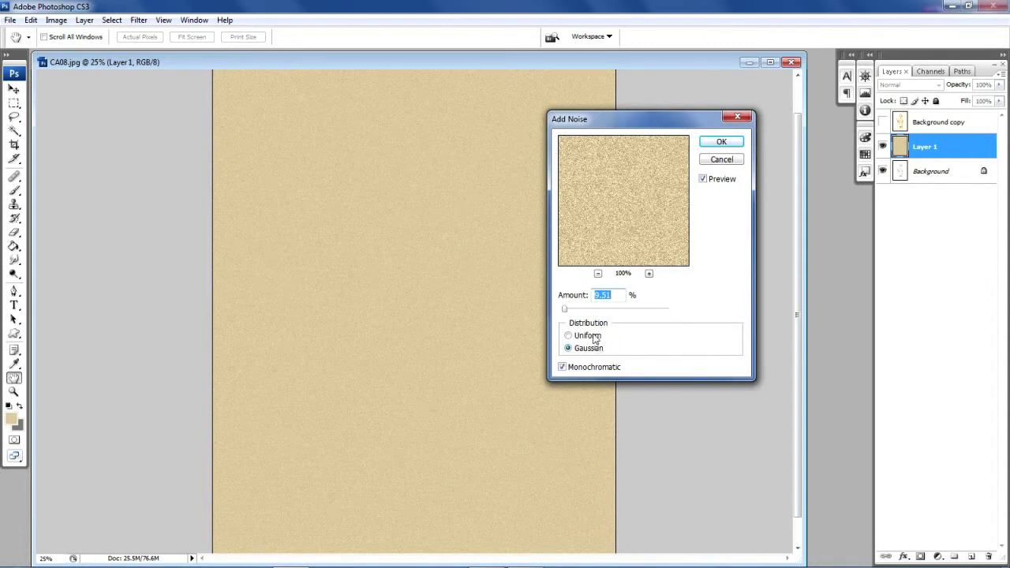
pyautogui.click(562, 368)
pyautogui.click(719, 145)
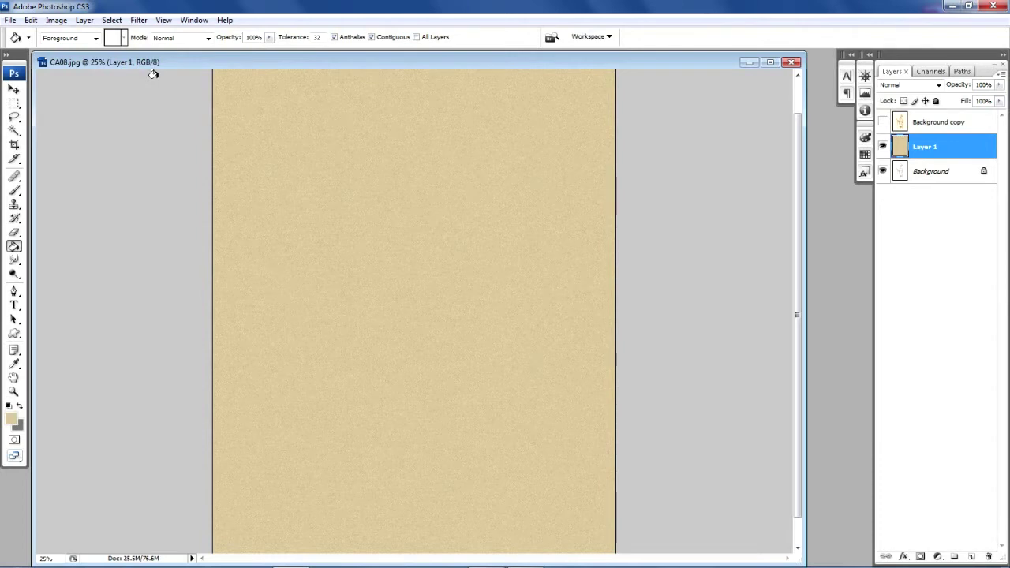
# Step: Apply a Gaussian Blur with a reduced radius to the tan noise layer and make the Background copy layer visible
pyautogui.click(139, 21)
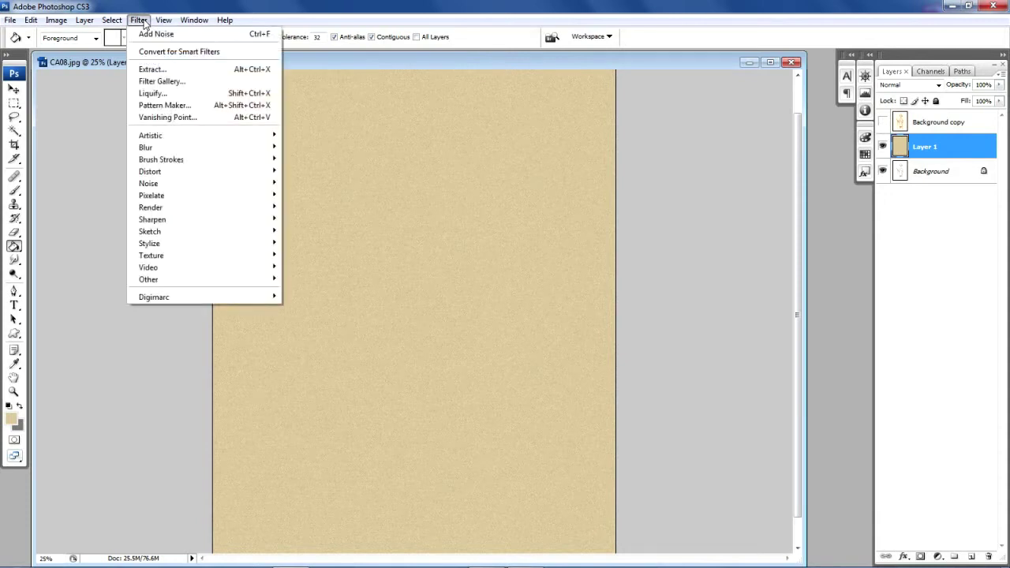
pyautogui.moveTo(160, 152)
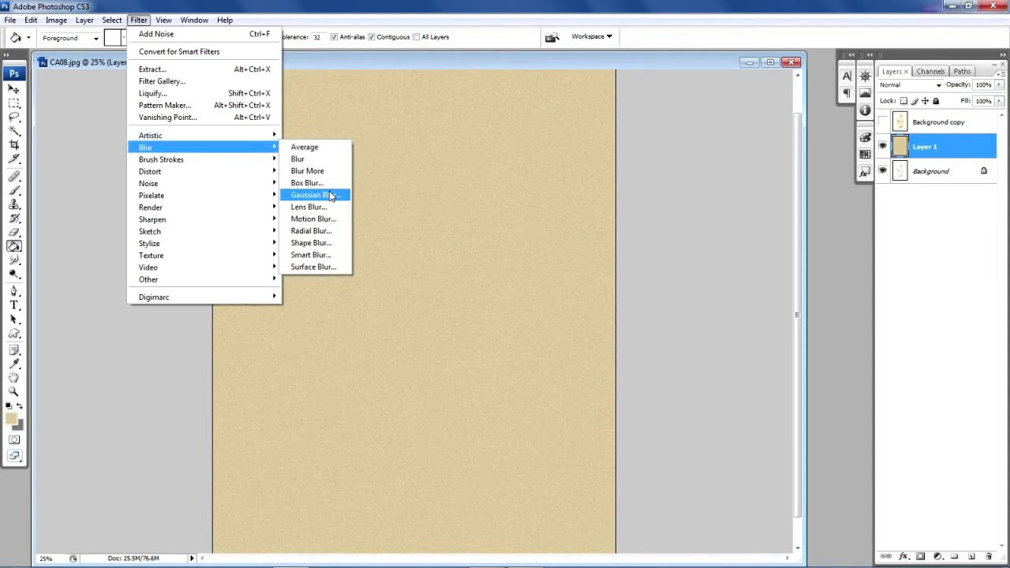
pyautogui.click(331, 195)
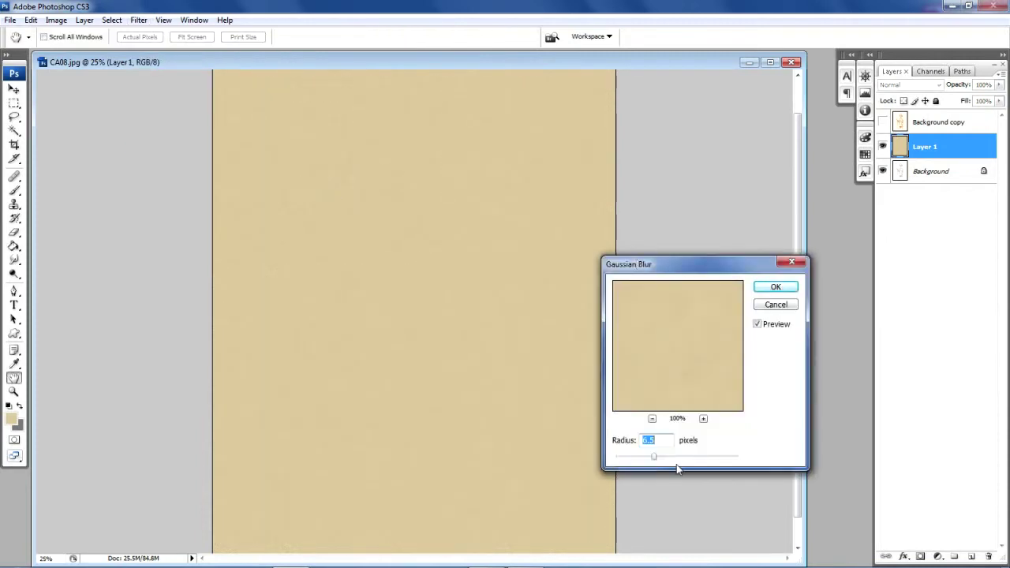
pyautogui.moveTo(653, 456); pyautogui.dragTo(622, 462)
pyautogui.click(774, 287)
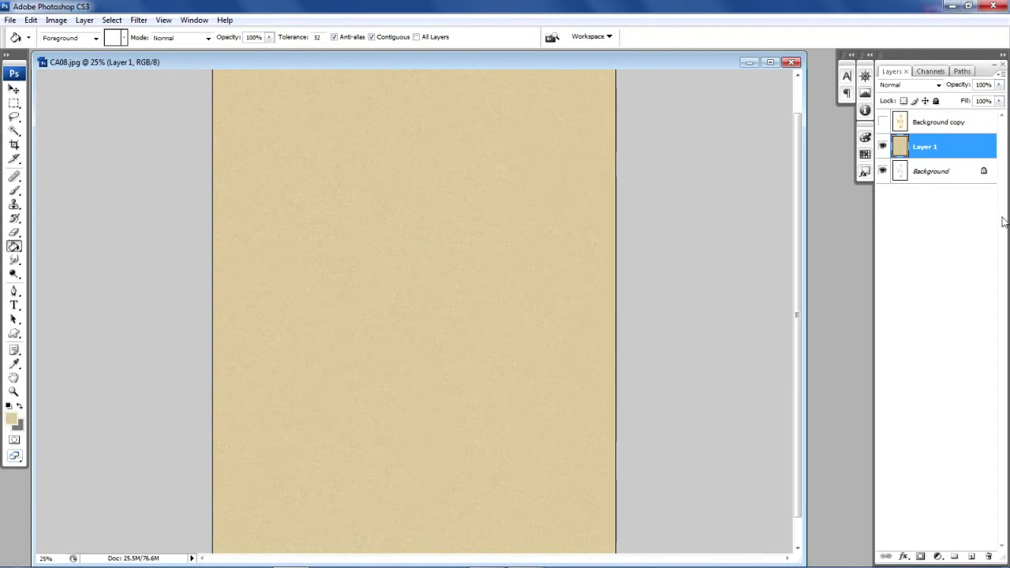
pyautogui.click(882, 122)
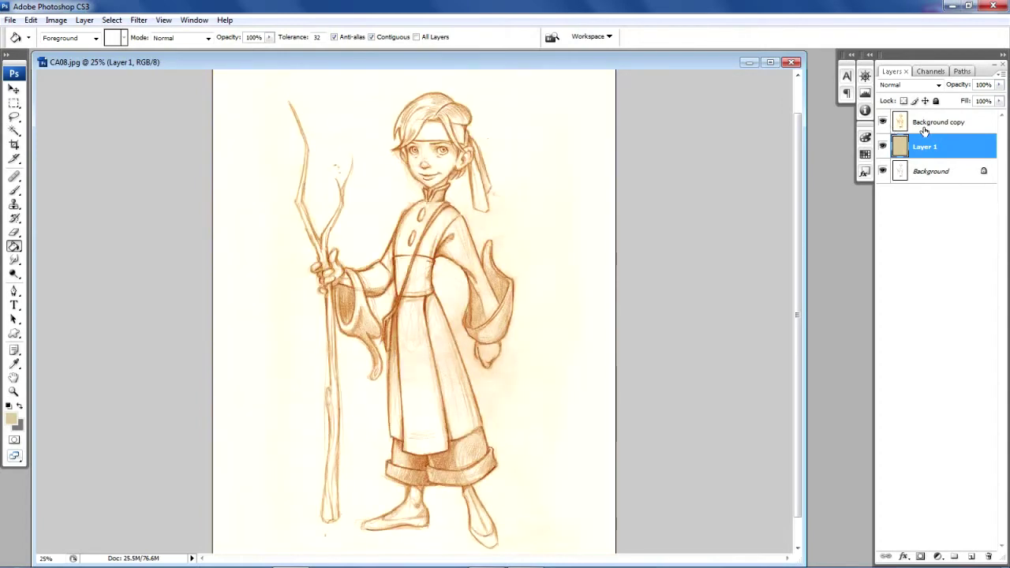
pyautogui.click(937, 84)
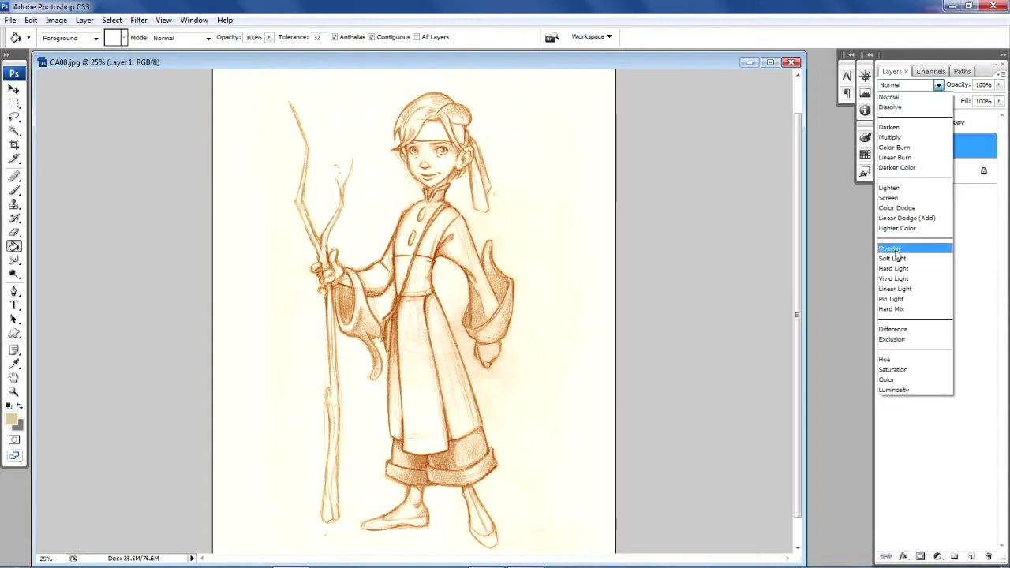
pyautogui.click(903, 138)
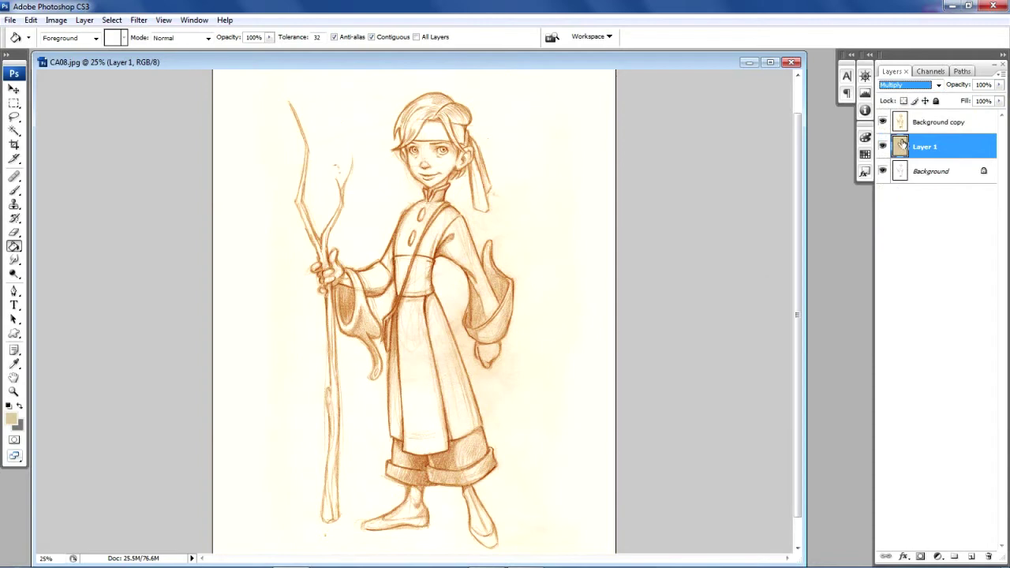
pyautogui.click(947, 122)
pyautogui.click(924, 147)
pyautogui.click(939, 86)
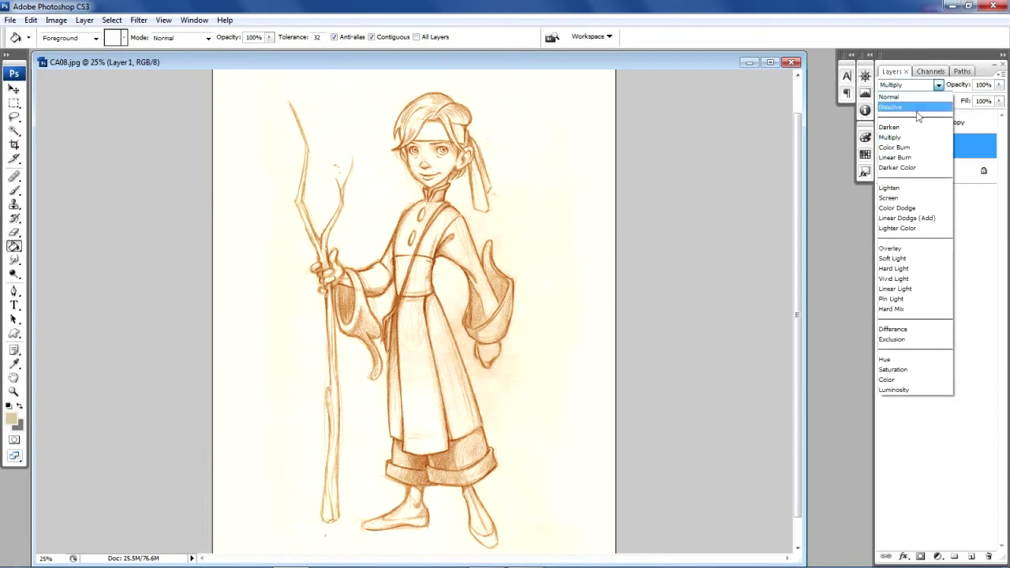
pyautogui.click(907, 103)
# Step: Set the Background copy layer's blend mode to Multiply so the sketch blends over the tan paper layer
pyautogui.click(932, 122)
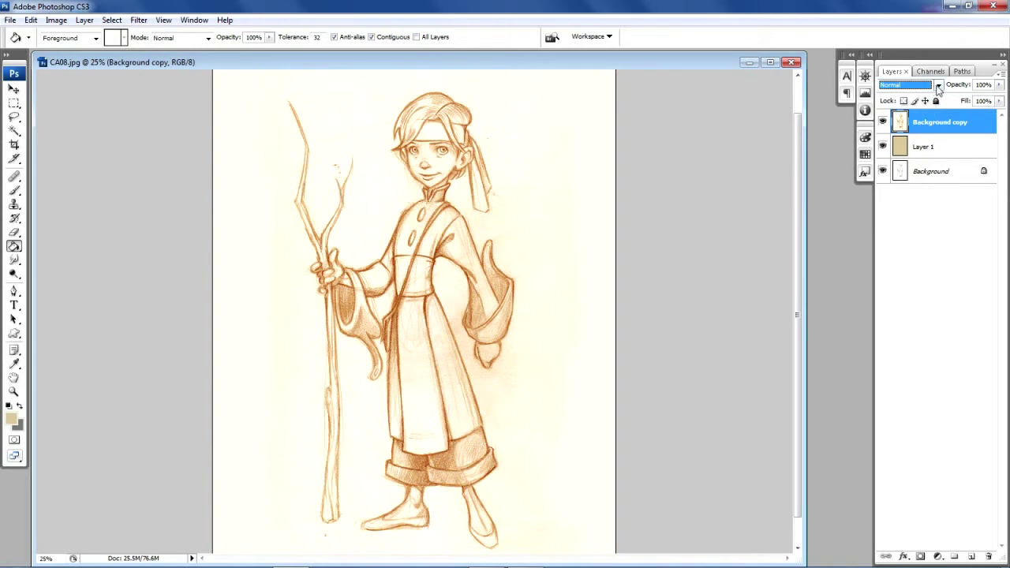
pyautogui.click(938, 86)
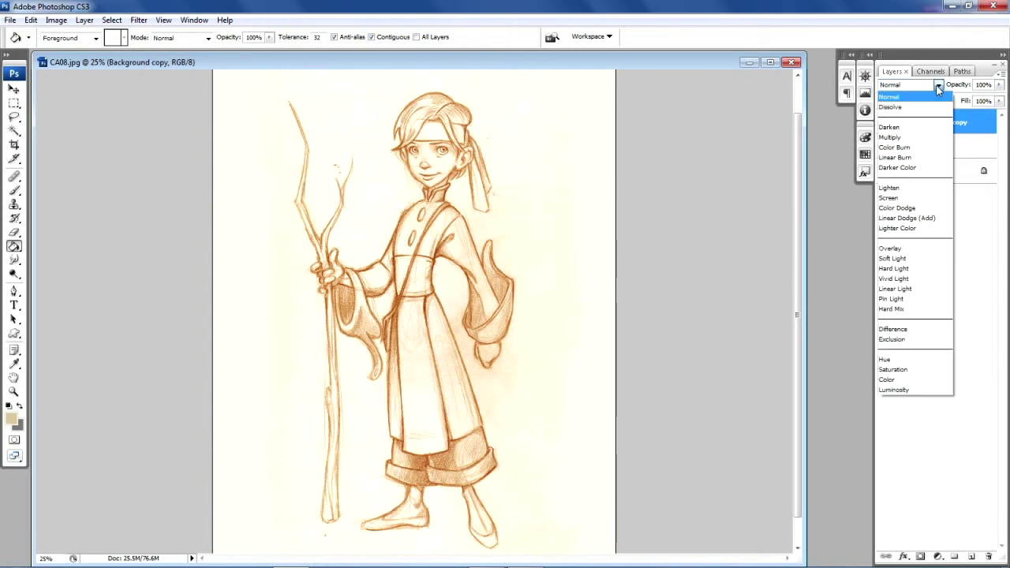
pyautogui.click(909, 137)
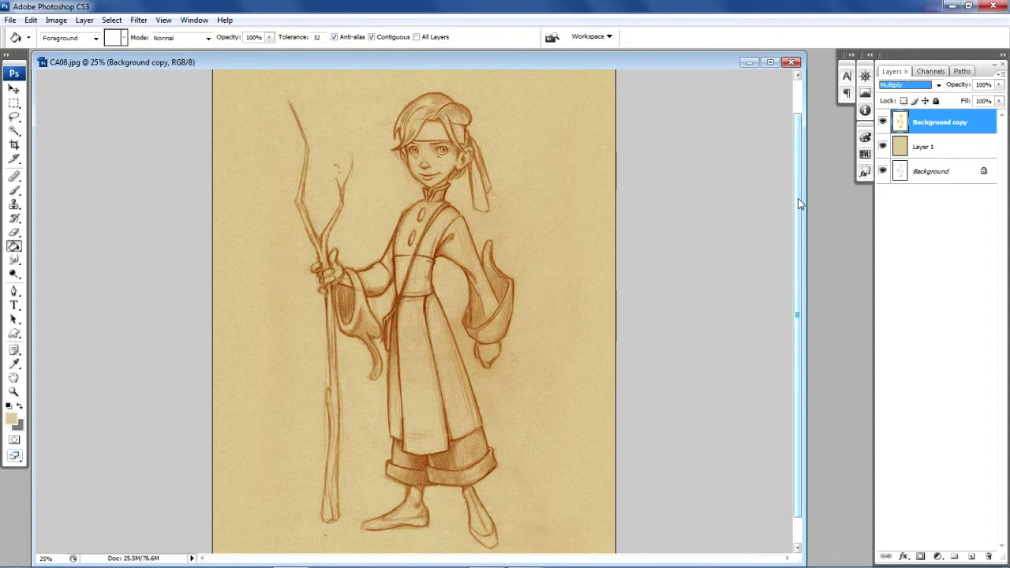
# Step: Set the foreground color to pale cream f9edd4
pyautogui.click(11, 421)
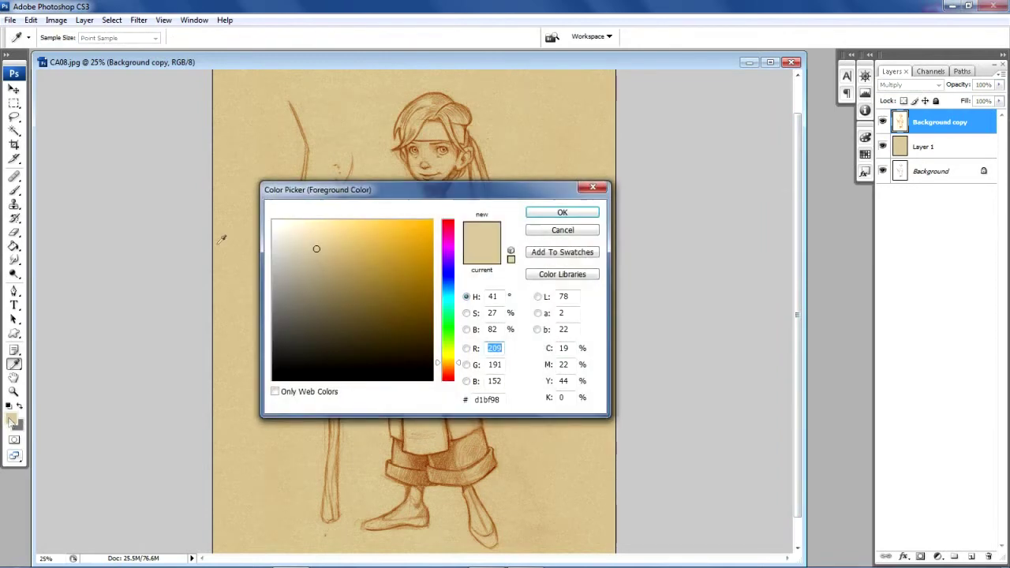
pyautogui.click(302, 226)
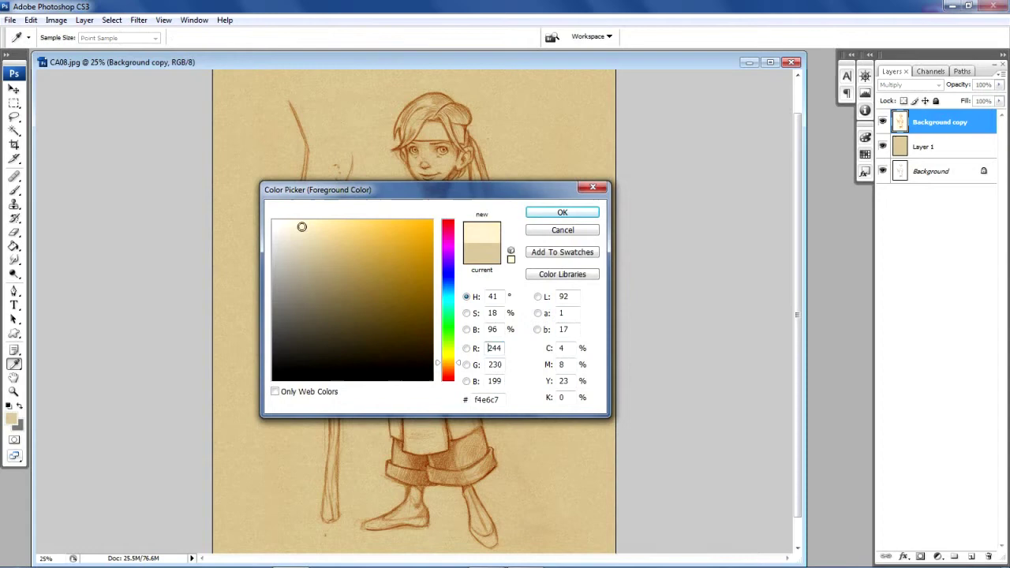
pyautogui.moveTo(301, 226); pyautogui.dragTo(298, 225)
pyautogui.moveTo(297, 225); pyautogui.dragTo(296, 224)
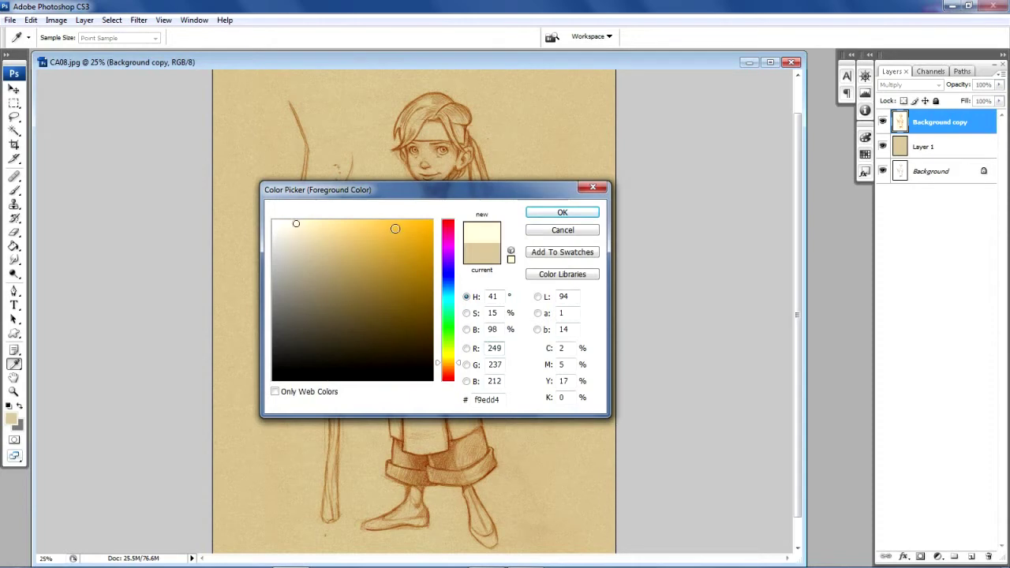
pyautogui.click(541, 218)
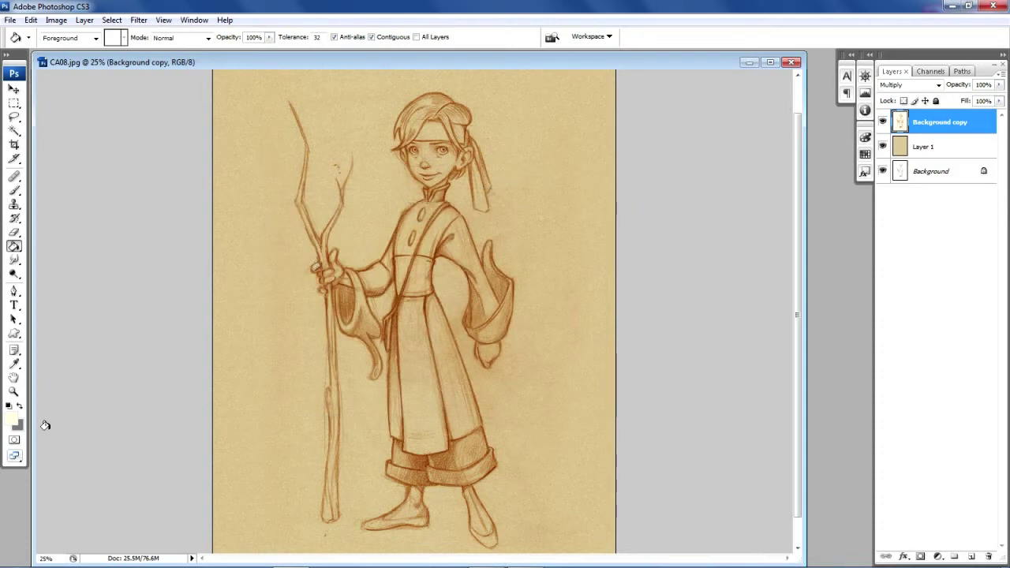
# Step: Choose the rough textured 36 px preset for the Brush tool and set its master diameter to 76 px
pyautogui.click(15, 193)
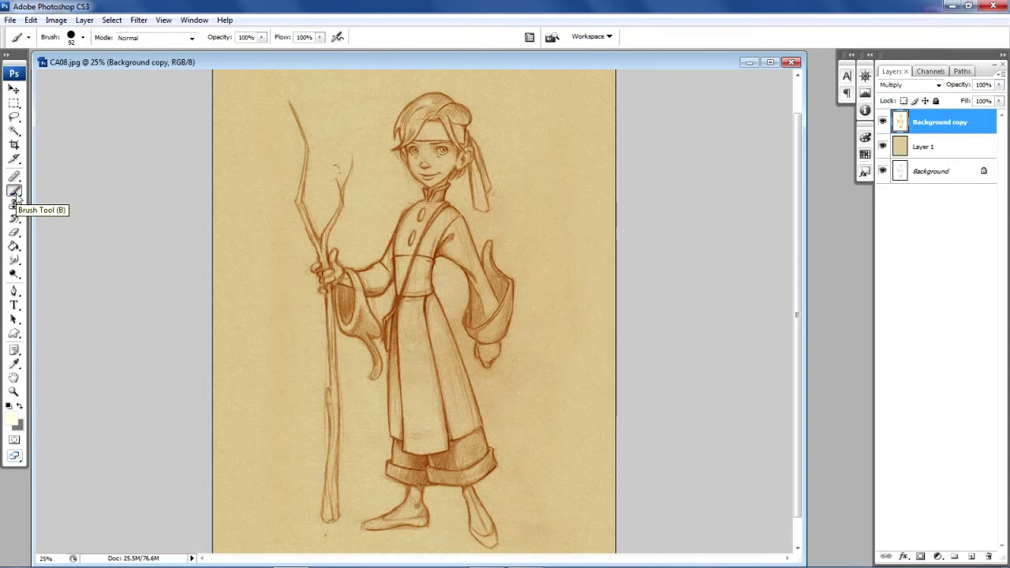
pyautogui.click(83, 37)
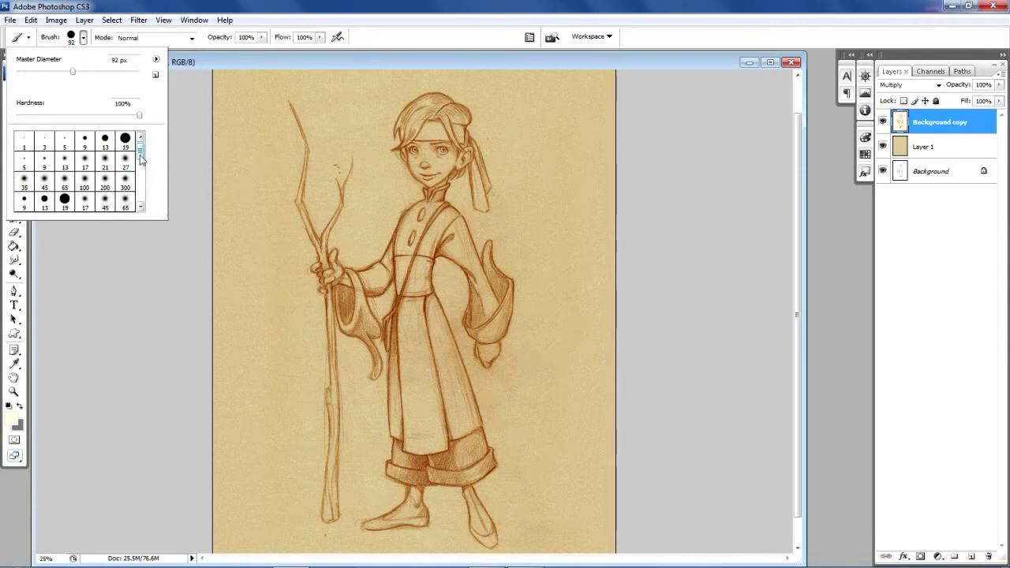
pyautogui.moveTo(141, 160); pyautogui.dragTo(143, 188)
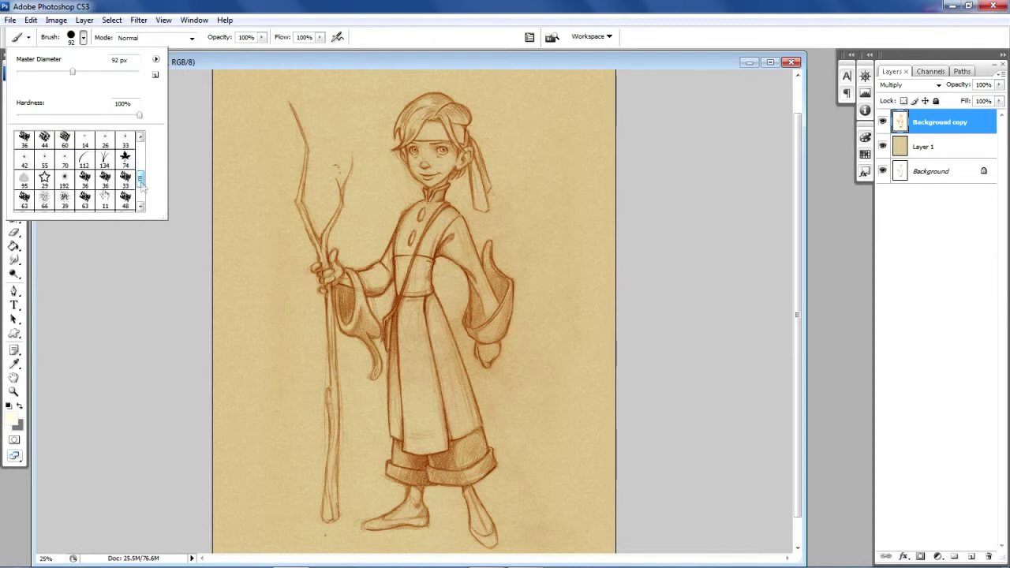
pyautogui.click(86, 183)
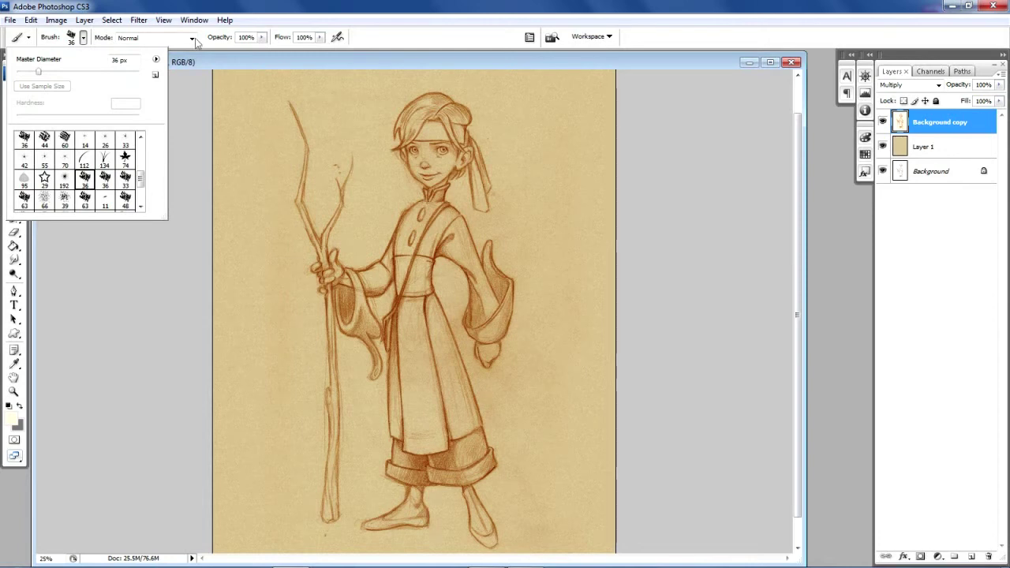
pyautogui.moveTo(84, 71); pyautogui.dragTo(69, 76)
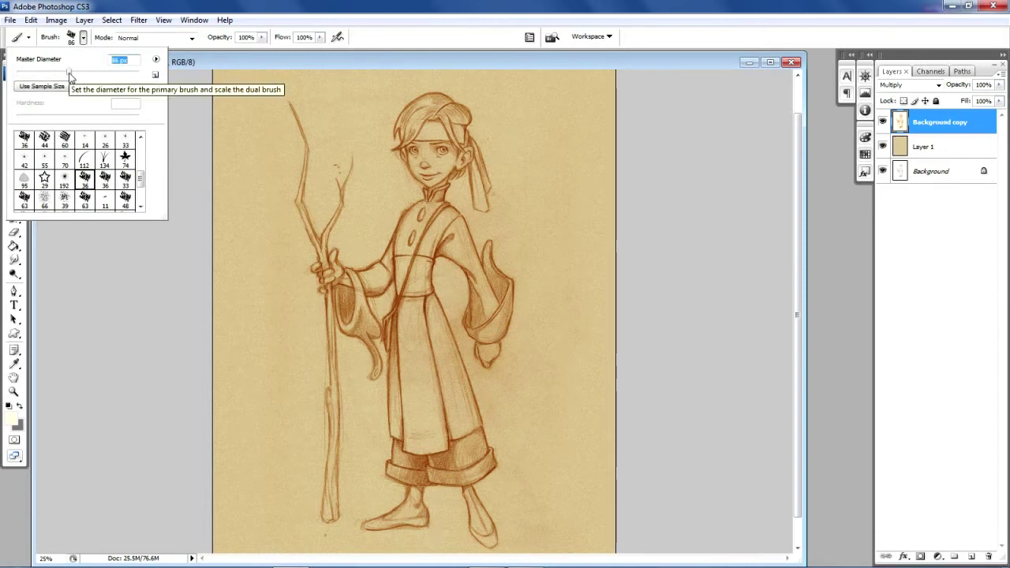
pyautogui.moveTo(66, 73); pyautogui.dragTo(63, 71)
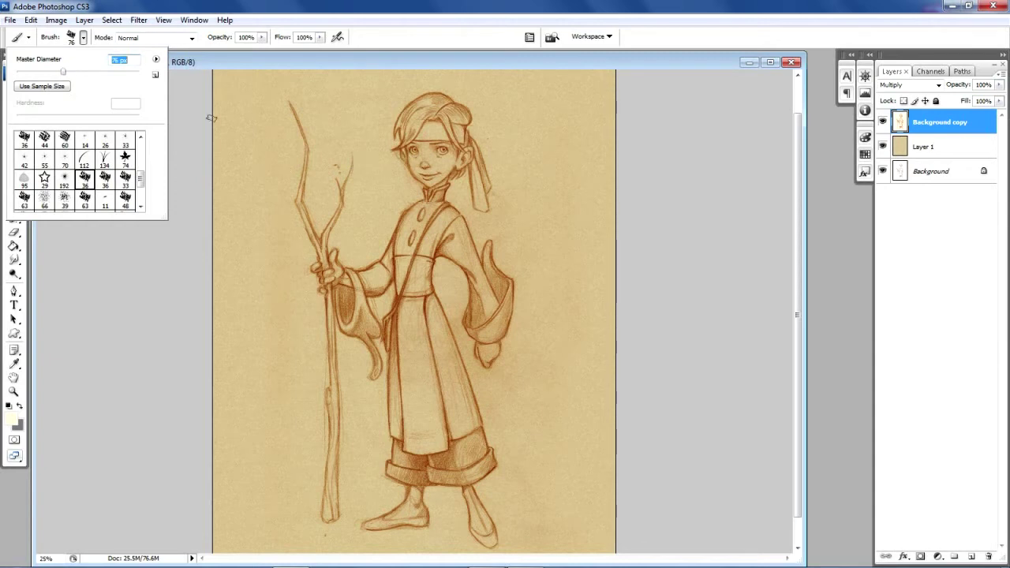
pyautogui.click(179, 126)
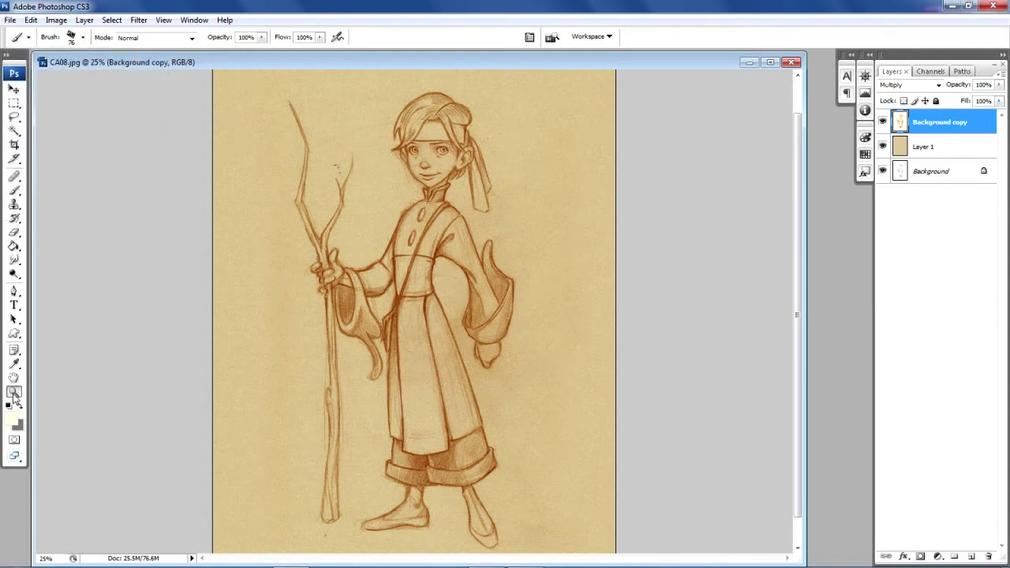
# Step: Set the Brush tool's opacity to 30% for working on the character's head and upper body
pyautogui.click(13, 392)
pyautogui.click(415, 201)
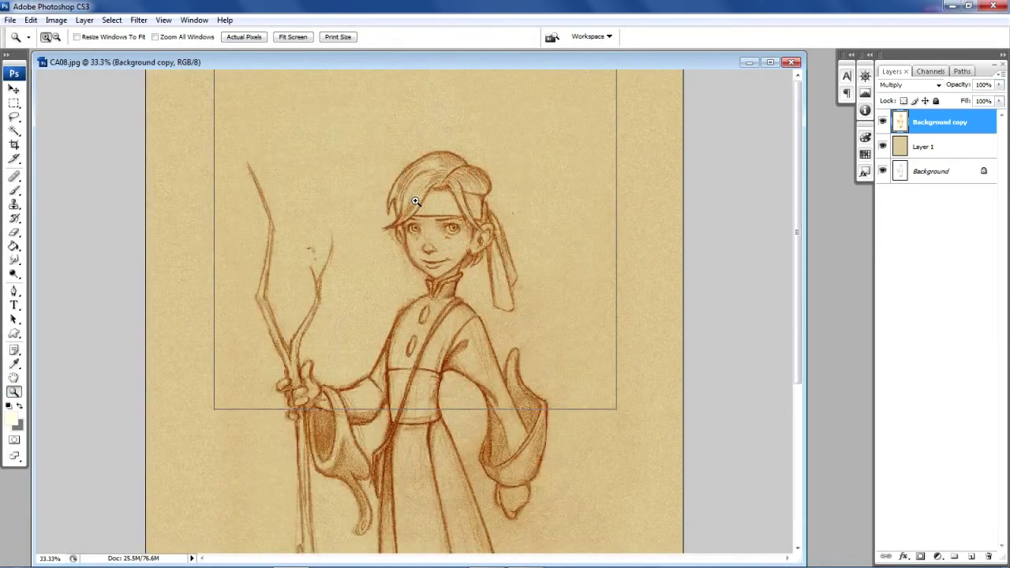
pyautogui.click(454, 392)
pyautogui.click(454, 392)
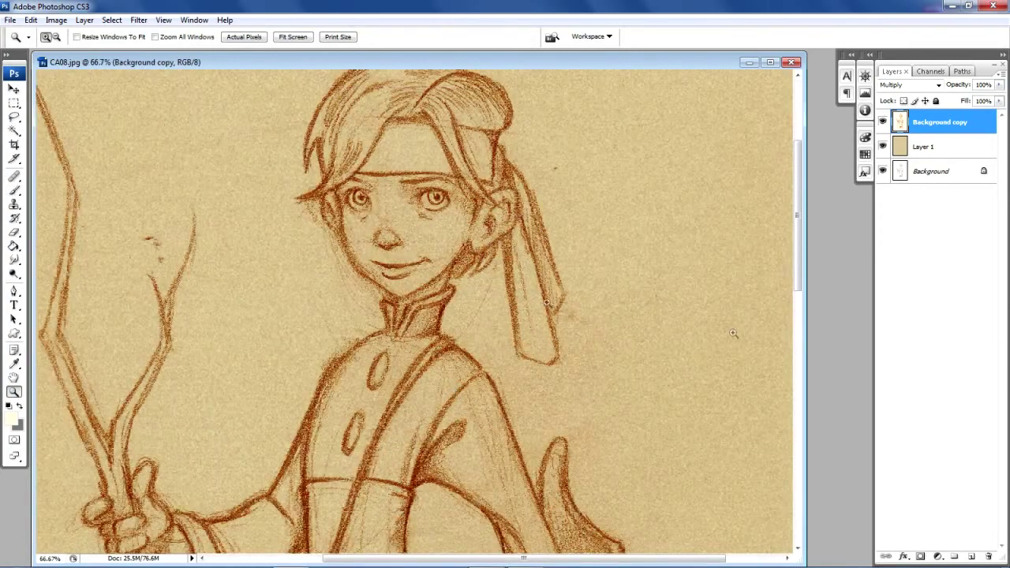
pyautogui.moveTo(802, 336); pyautogui.dragTo(824, 334)
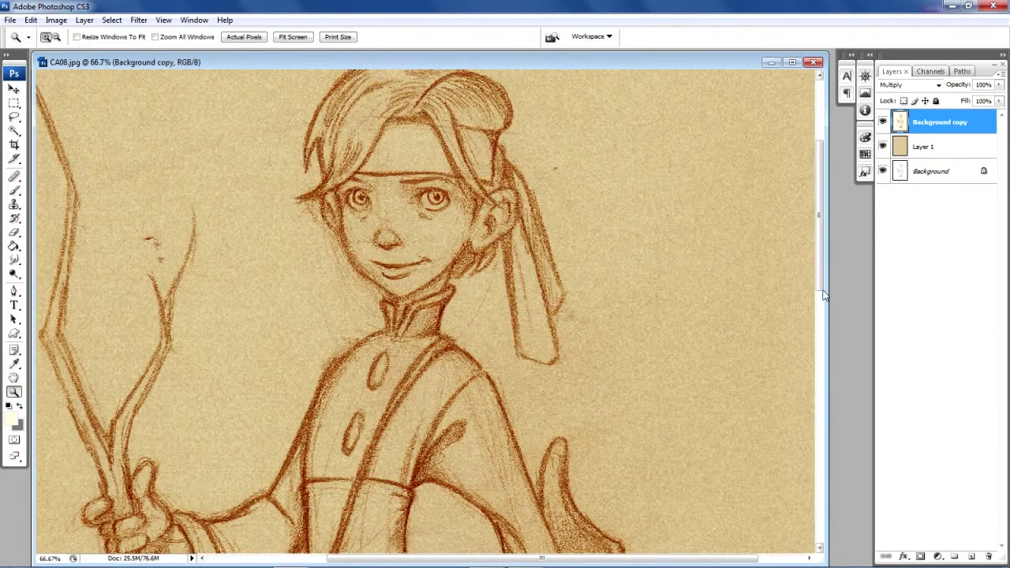
pyautogui.moveTo(818, 290); pyautogui.dragTo(818, 273)
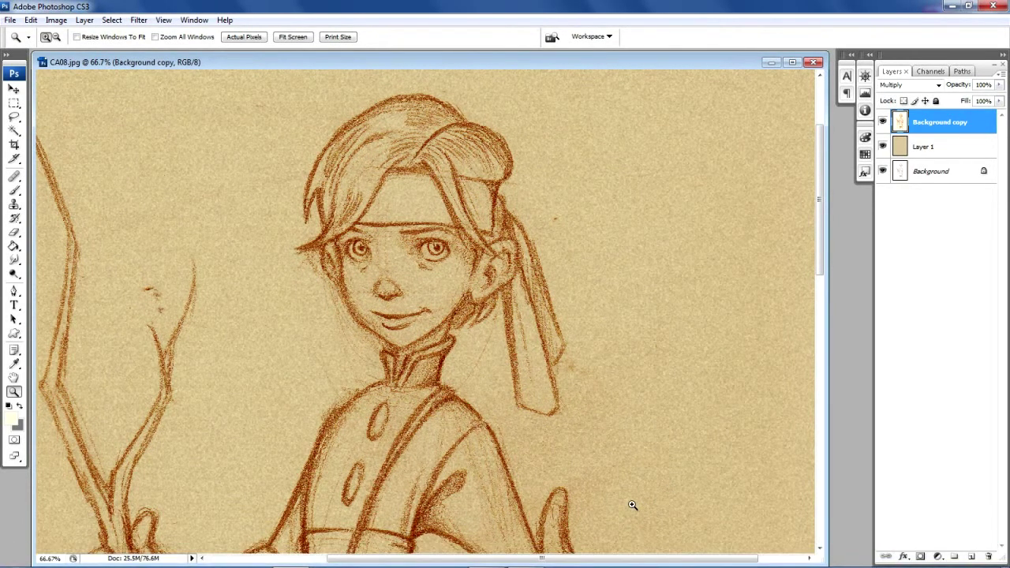
pyautogui.click(15, 191)
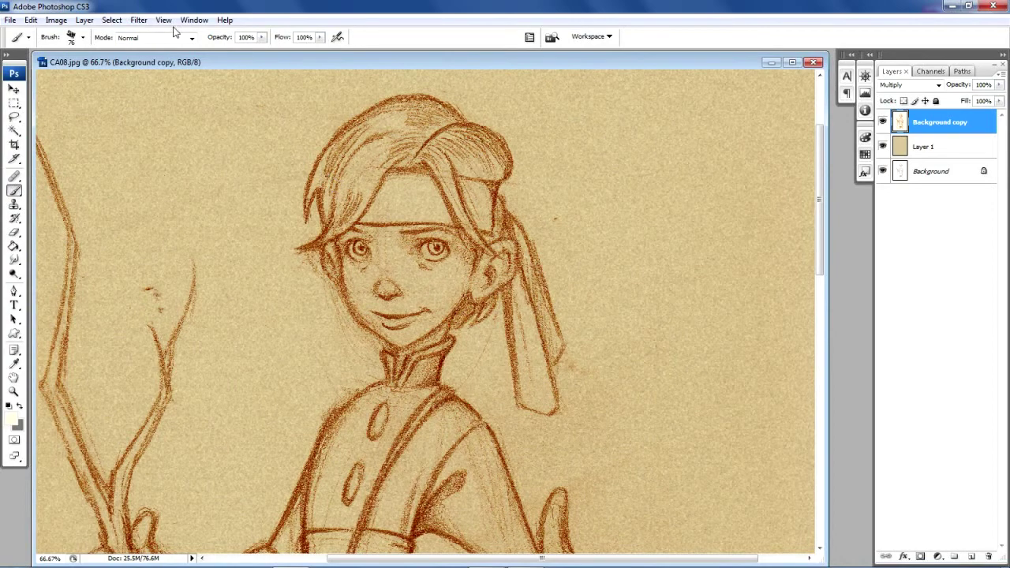
pyautogui.click(263, 37)
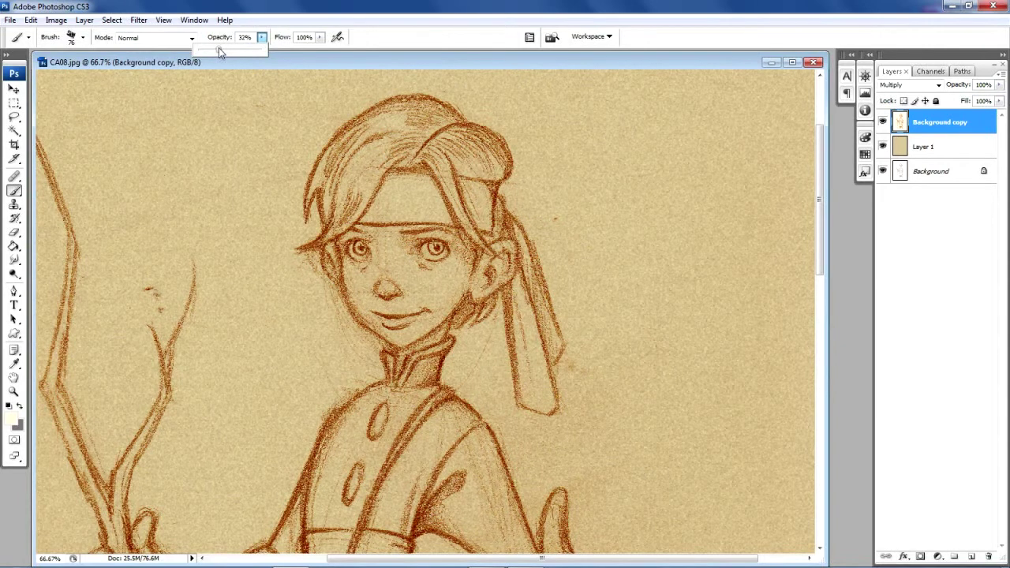
pyautogui.moveTo(219, 51); pyautogui.dragTo(219, 50)
# Step: Add a new layer above the Background copy layer and set its blend mode to Overlay
pyautogui.click(970, 558)
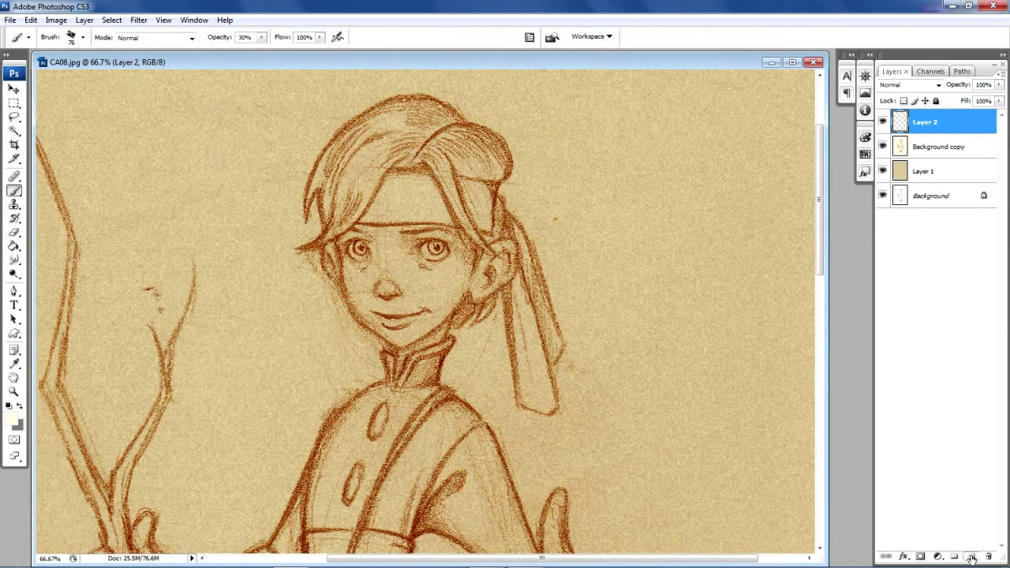
pyautogui.click(939, 85)
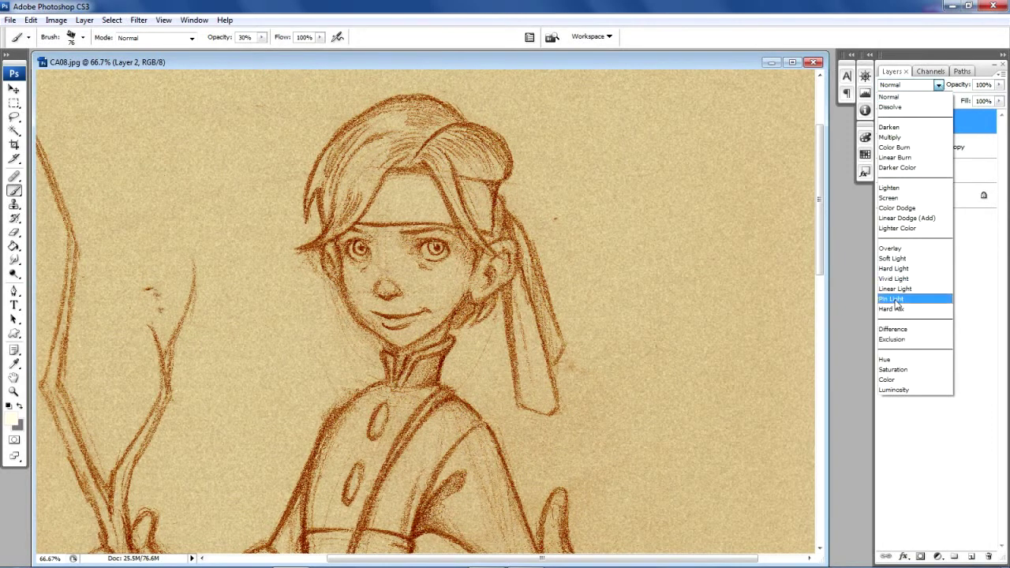
pyautogui.click(912, 249)
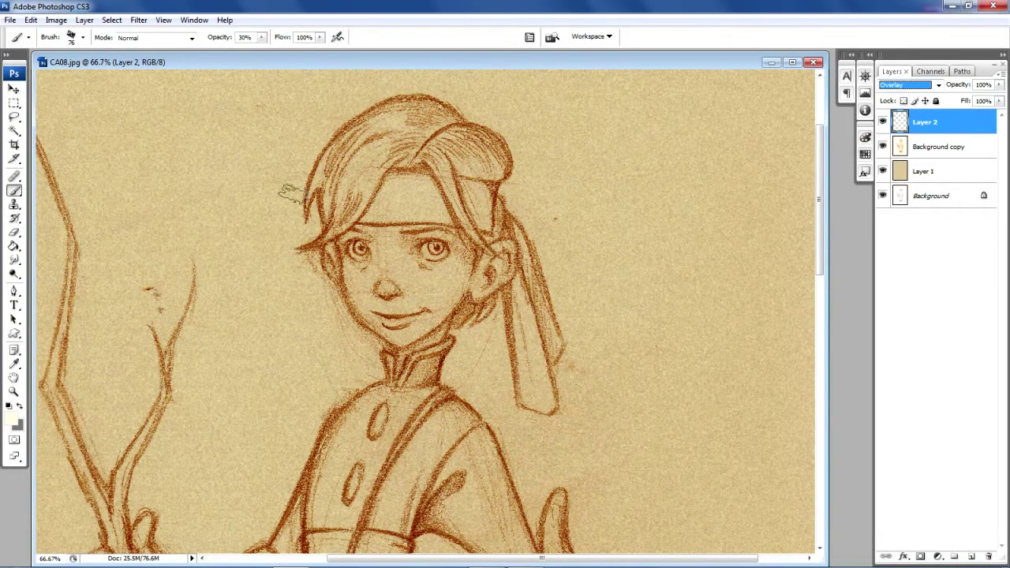
# Step: Paint soft cream highlights on the character's hair, headband, face and hanging headband tail on the Overlay layer
pyautogui.click(398, 129)
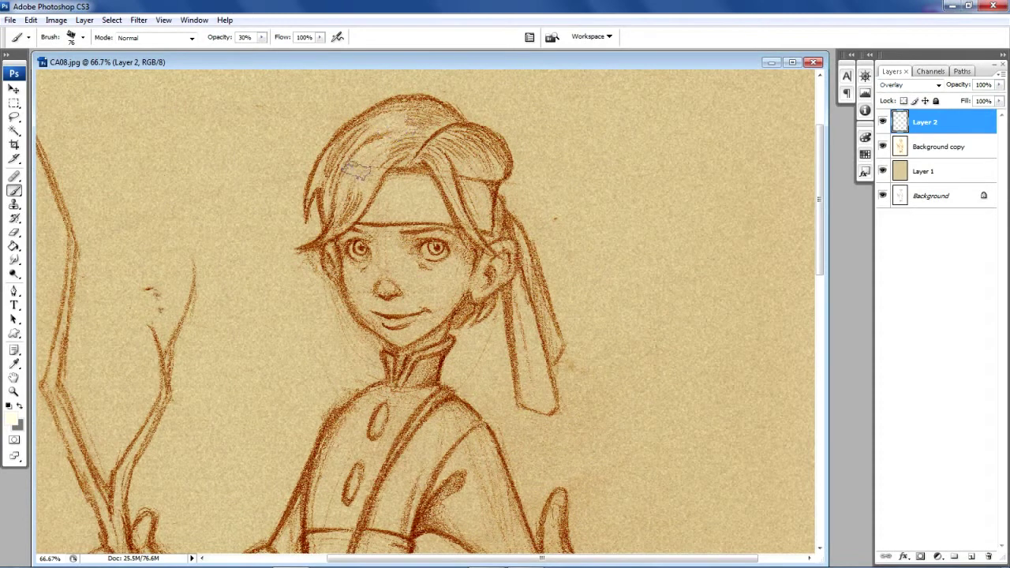
pyautogui.moveTo(339, 178)
pyautogui.mouseDown()
pyautogui.moveTo(373, 142)
pyautogui.moveTo(375, 164)
pyautogui.moveTo(353, 203)
pyautogui.moveTo(390, 148)
pyautogui.moveTo(340, 168)
pyautogui.moveTo(417, 119)
pyautogui.moveTo(420, 195)
pyautogui.moveTo(443, 160)
pyautogui.moveTo(480, 167)
pyautogui.moveTo(466, 146)
pyautogui.moveTo(494, 172)
pyautogui.moveTo(464, 200)
pyautogui.moveTo(455, 190)
pyautogui.moveTo(470, 189)
pyautogui.moveTo(483, 232)
pyautogui.moveTo(426, 214)
pyautogui.moveTo(401, 180)
pyautogui.moveTo(380, 211)
pyautogui.moveTo(409, 189)
pyautogui.moveTo(421, 206)
pyautogui.moveTo(393, 209)
pyautogui.moveTo(418, 187)
pyautogui.moveTo(435, 211)
pyautogui.moveTo(415, 192)
pyautogui.moveTo(405, 211)
pyautogui.moveTo(427, 200)
pyautogui.mouseUp()
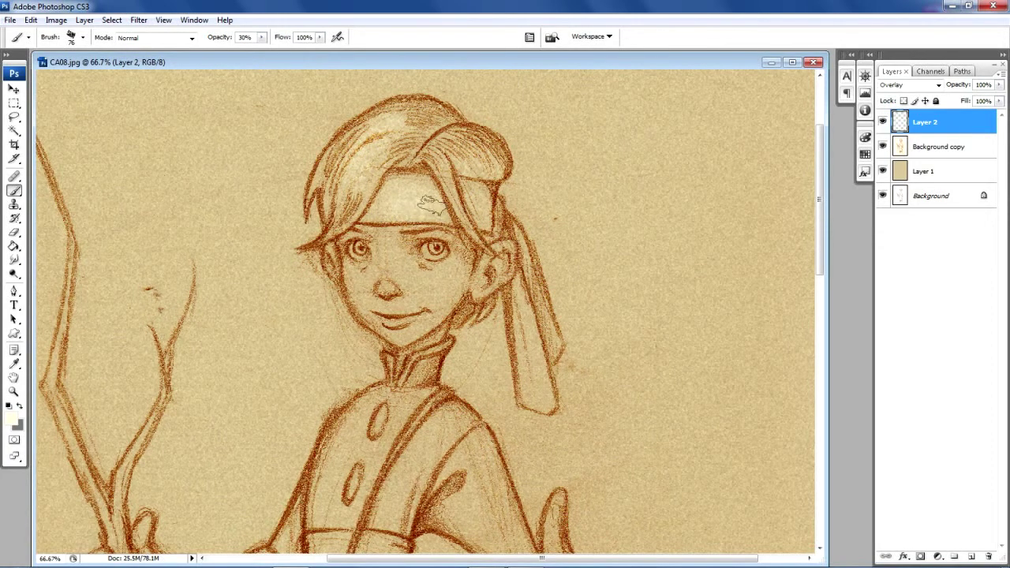
pyautogui.moveTo(821, 218); pyautogui.dragTo(821, 234)
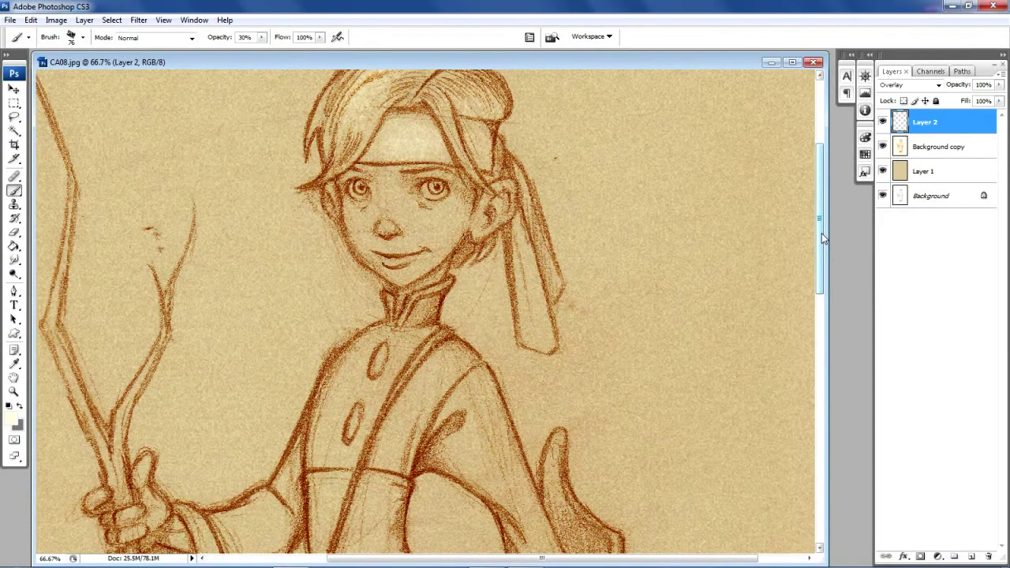
pyautogui.moveTo(552, 307)
pyautogui.mouseDown()
pyautogui.moveTo(519, 274)
pyautogui.moveTo(517, 231)
pyautogui.moveTo(523, 325)
pyautogui.moveTo(520, 239)
pyautogui.moveTo(540, 330)
pyautogui.mouseUp()
pyautogui.moveTo(392, 214)
pyautogui.mouseDown()
pyautogui.moveTo(399, 186)
pyautogui.moveTo(413, 231)
pyautogui.moveTo(449, 207)
pyautogui.moveTo(435, 236)
pyautogui.moveTo(395, 240)
pyautogui.moveTo(358, 218)
pyautogui.moveTo(362, 254)
pyautogui.moveTo(406, 274)
pyautogui.moveTo(438, 229)
pyautogui.moveTo(379, 251)
pyautogui.moveTo(431, 237)
pyautogui.moveTo(418, 195)
pyautogui.moveTo(387, 176)
pyautogui.moveTo(462, 267)
pyautogui.moveTo(335, 212)
pyautogui.moveTo(349, 216)
pyautogui.moveTo(362, 258)
pyautogui.mouseUp()
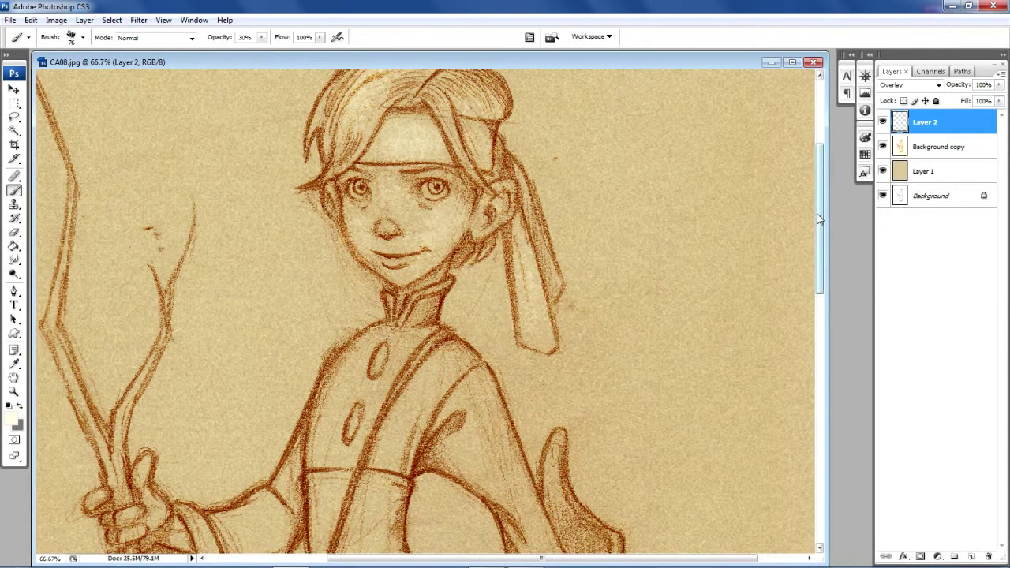
# Step: Paint cream highlights on the headband, tunic front, waist sash and both sleeves on the Overlay layer
pyautogui.moveTo(368, 134)
pyautogui.mouseDown()
pyautogui.moveTo(479, 140)
pyautogui.moveTo(477, 130)
pyautogui.moveTo(483, 156)
pyautogui.mouseUp()
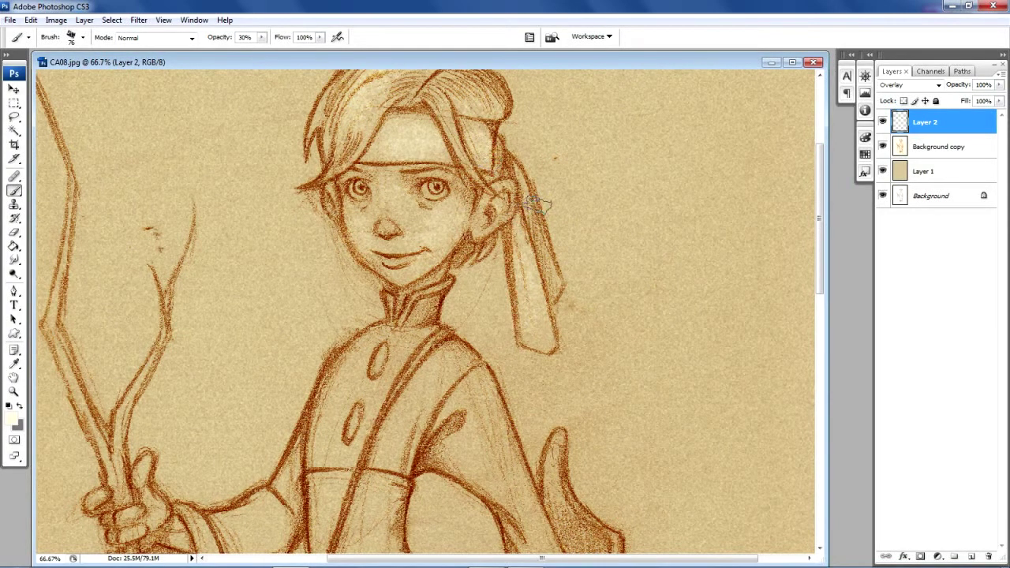
pyautogui.moveTo(820, 220)
pyautogui.mouseDown()
pyautogui.moveTo(817, 175)
pyautogui.moveTo(824, 276)
pyautogui.mouseUp()
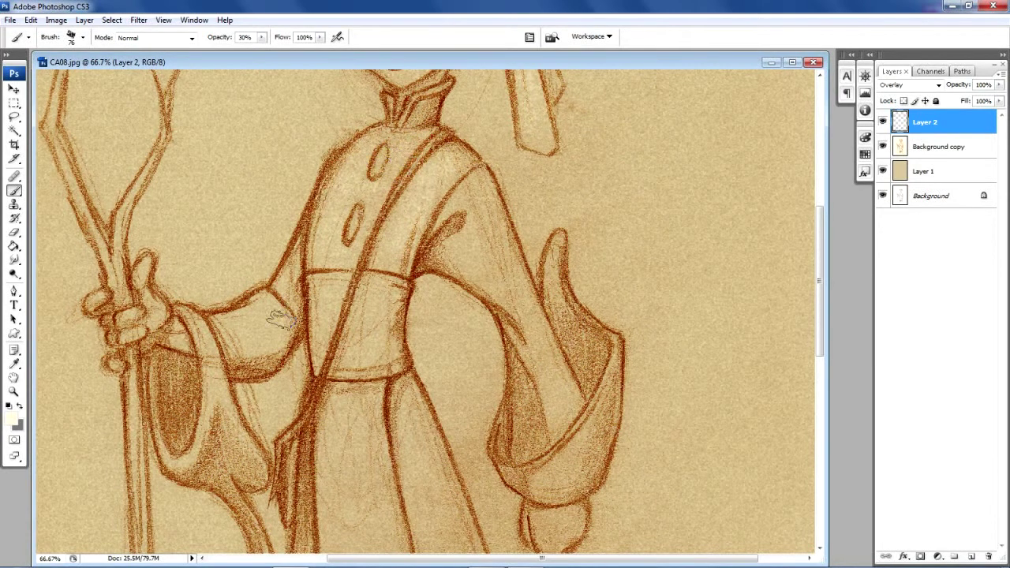
pyautogui.moveTo(272, 301)
pyautogui.mouseDown()
pyautogui.moveTo(227, 333)
pyautogui.moveTo(255, 321)
pyautogui.moveTo(276, 288)
pyautogui.moveTo(257, 335)
pyautogui.moveTo(181, 339)
pyautogui.moveTo(191, 319)
pyautogui.moveTo(209, 431)
pyautogui.moveTo(203, 349)
pyautogui.moveTo(205, 447)
pyautogui.moveTo(207, 335)
pyautogui.moveTo(245, 490)
pyautogui.moveTo(164, 333)
pyautogui.moveTo(146, 258)
pyautogui.moveTo(138, 282)
pyautogui.moveTo(154, 307)
pyautogui.moveTo(134, 338)
pyautogui.mouseUp()
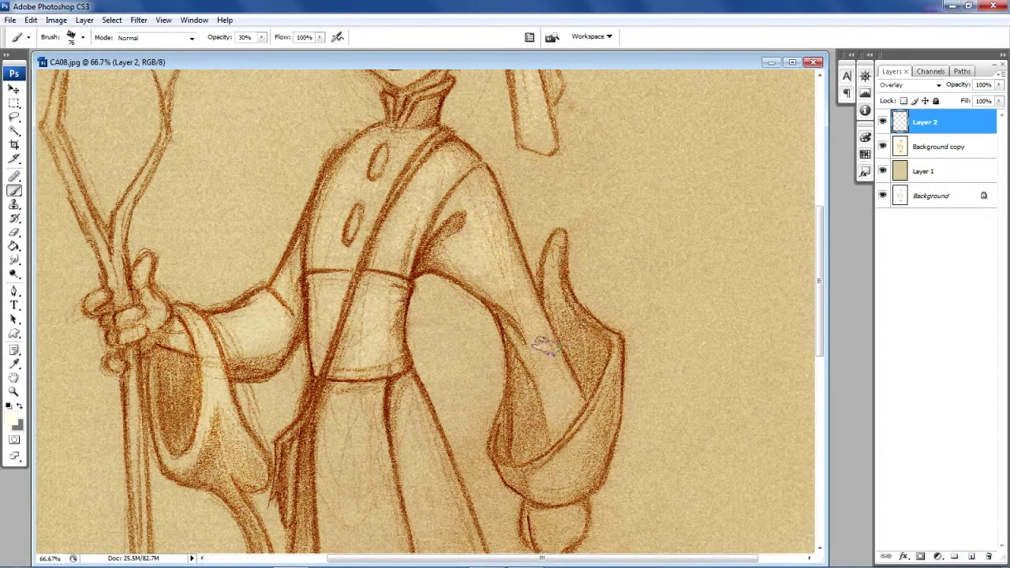
pyautogui.moveTo(593, 464)
pyautogui.mouseDown()
pyautogui.moveTo(588, 438)
pyautogui.moveTo(542, 480)
pyautogui.mouseUp()
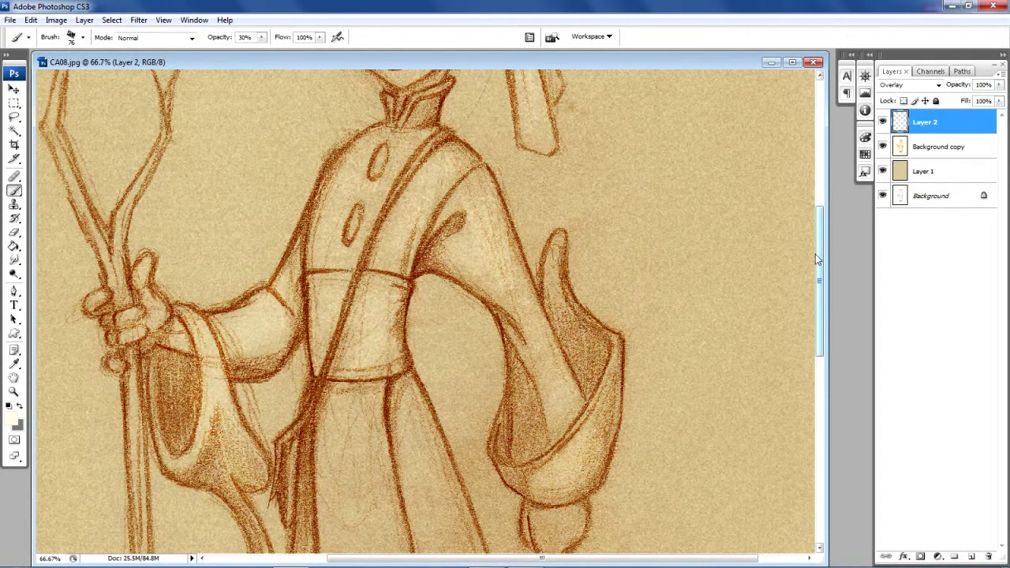
# Step: Paint cream highlights on the lowered hand and the long front and side panels of the robe skirt
pyautogui.moveTo(819, 274); pyautogui.dragTo(820, 360)
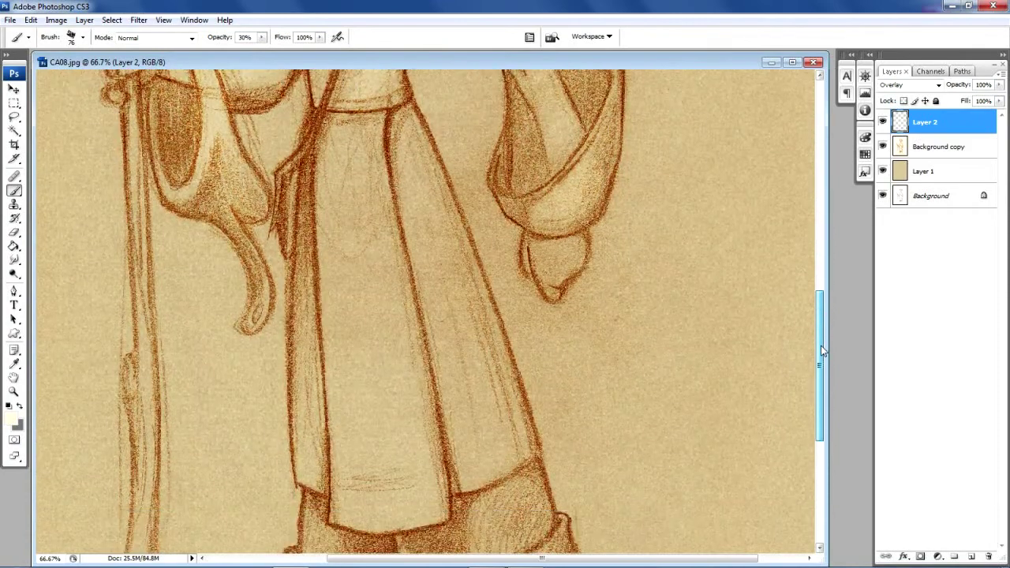
pyautogui.moveTo(550, 260)
pyautogui.mouseDown()
pyautogui.moveTo(554, 244)
pyautogui.moveTo(568, 249)
pyautogui.mouseUp()
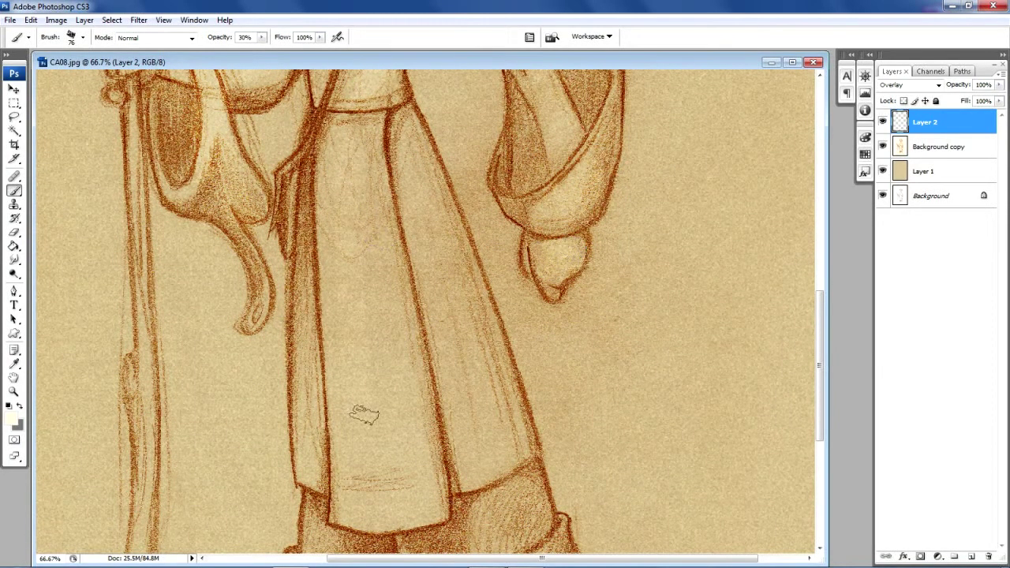
pyautogui.moveTo(365, 158)
pyautogui.mouseDown()
pyautogui.moveTo(419, 497)
pyautogui.moveTo(397, 410)
pyautogui.moveTo(368, 134)
pyautogui.mouseUp()
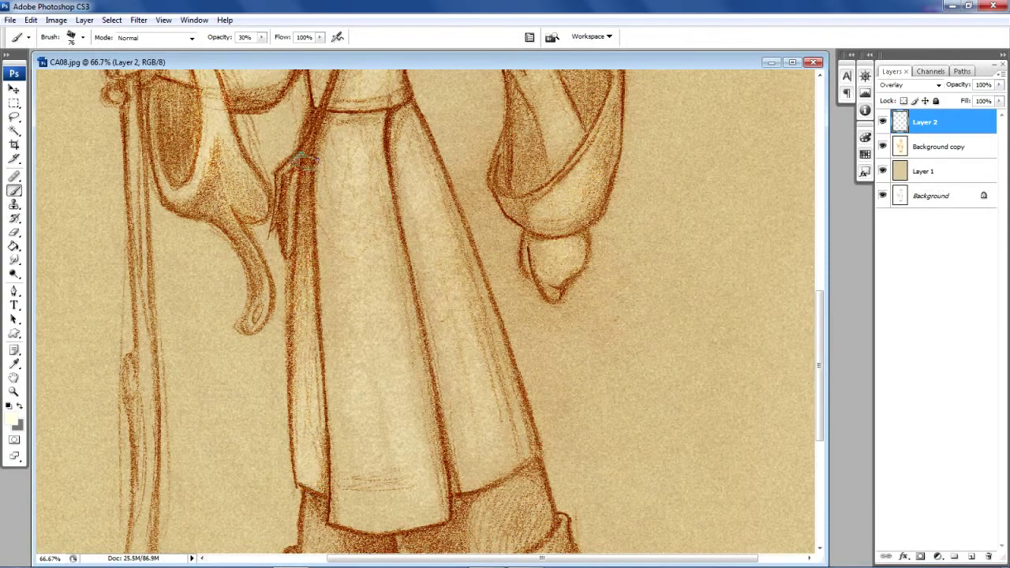
# Step: Paint cream highlights on the rolled trouser cuffs, the lower staff, and both feet and shoes
pyautogui.moveTo(821, 361); pyautogui.dragTo(821, 450)
pyautogui.moveTo(456, 266)
pyautogui.mouseDown()
pyautogui.moveTo(519, 264)
pyautogui.moveTo(478, 286)
pyautogui.moveTo(498, 280)
pyautogui.moveTo(463, 308)
pyautogui.moveTo(529, 302)
pyautogui.moveTo(468, 325)
pyautogui.moveTo(535, 294)
pyautogui.moveTo(474, 312)
pyautogui.moveTo(555, 272)
pyautogui.moveTo(458, 315)
pyautogui.mouseUp()
pyautogui.moveTo(304, 254); pyautogui.dragTo(339, 280)
pyautogui.moveTo(142, 392)
pyautogui.mouseDown()
pyautogui.moveTo(132, 279)
pyautogui.moveTo(142, 138)
pyautogui.moveTo(132, 69)
pyautogui.mouseUp()
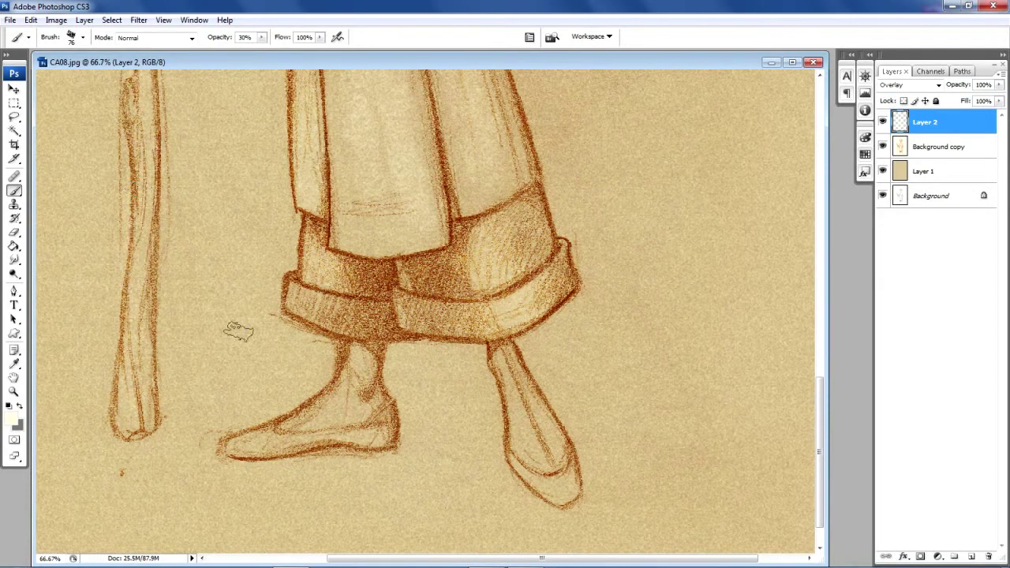
pyautogui.moveTo(258, 438)
pyautogui.mouseDown()
pyautogui.moveTo(357, 374)
pyautogui.moveTo(364, 414)
pyautogui.moveTo(376, 412)
pyautogui.mouseUp()
pyautogui.moveTo(556, 404)
pyautogui.mouseDown()
pyautogui.moveTo(528, 378)
pyautogui.moveTo(533, 426)
pyautogui.moveTo(551, 459)
pyautogui.moveTo(518, 383)
pyautogui.moveTo(554, 442)
pyautogui.moveTo(521, 401)
pyautogui.moveTo(530, 462)
pyautogui.mouseUp()
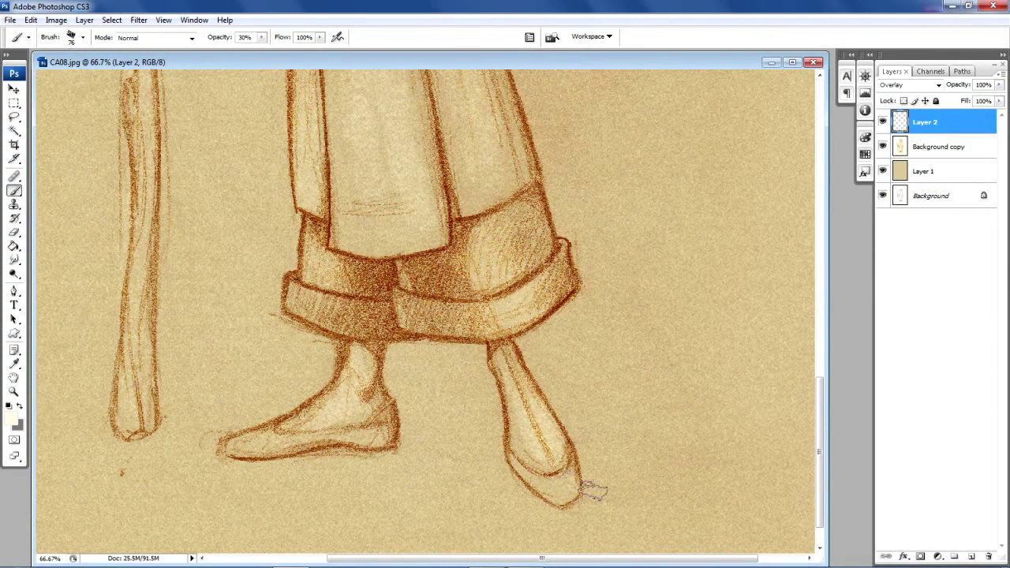
# Step: Paint cream highlights on the rim of the draped sleeve and along the staff's forked branches
pyautogui.moveTo(818, 462); pyautogui.dragTo(824, 380)
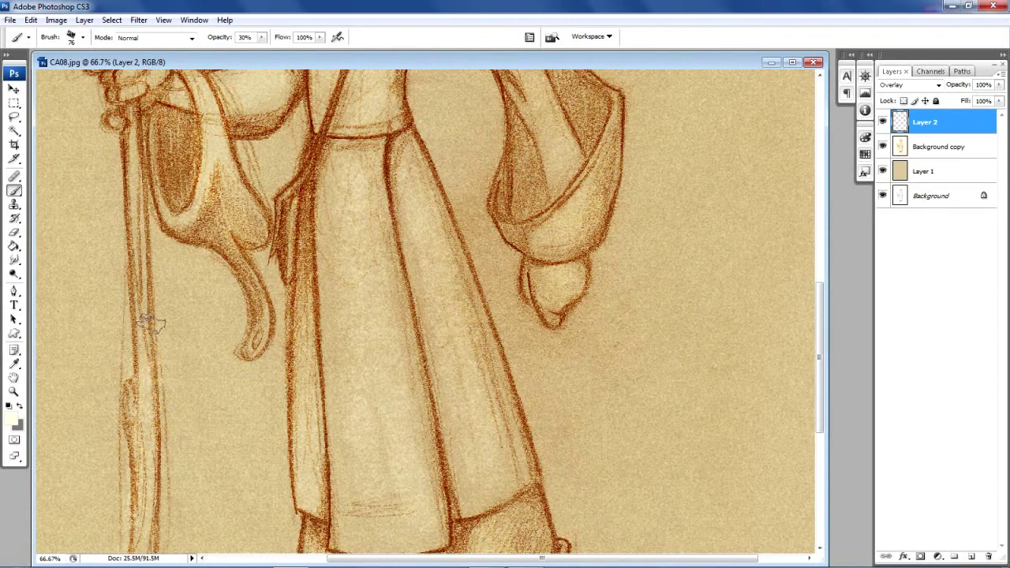
pyautogui.moveTo(210, 127); pyautogui.dragTo(201, 166)
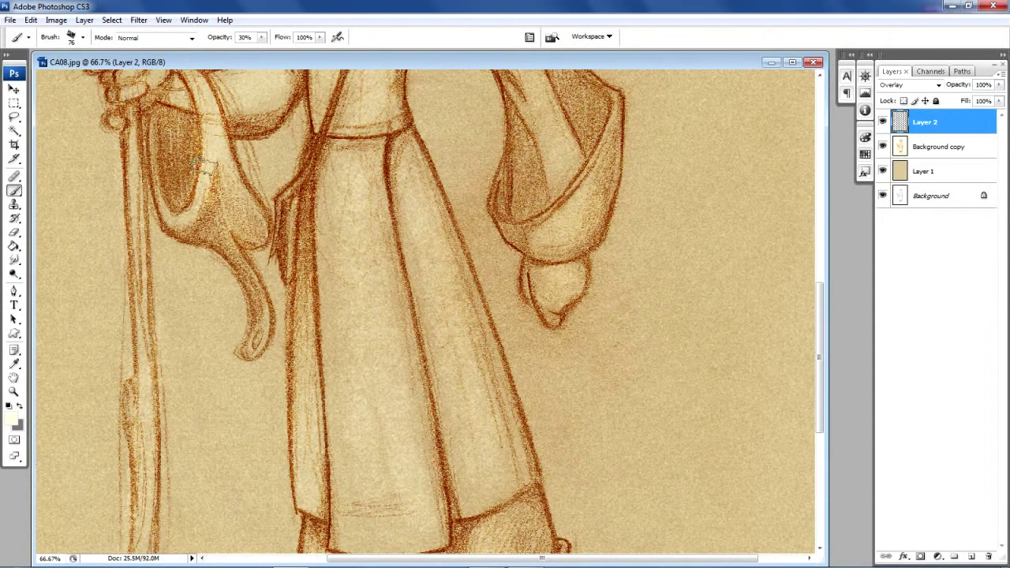
pyautogui.moveTo(820, 394); pyautogui.dragTo(836, 284)
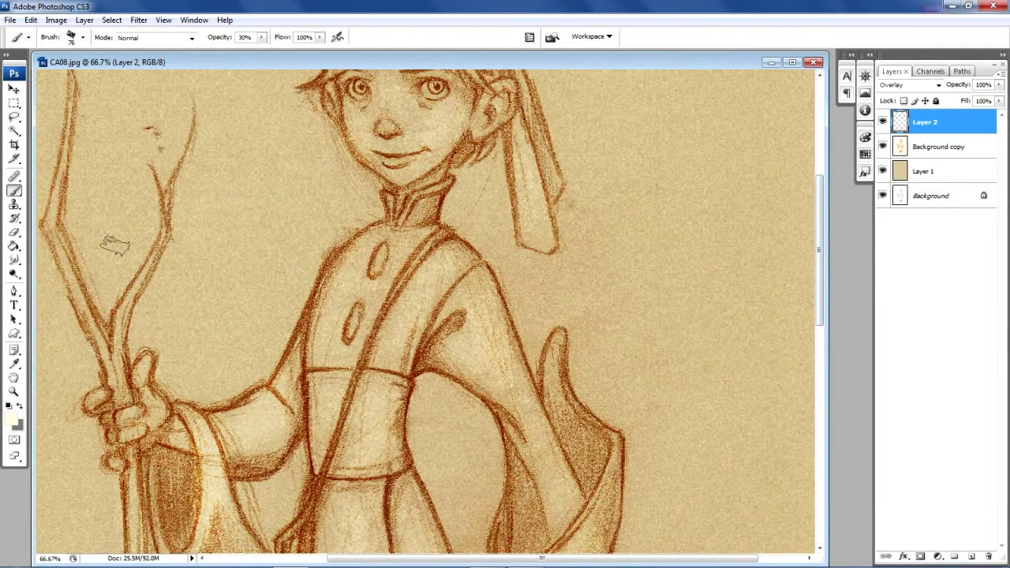
pyautogui.moveTo(92, 328)
pyautogui.mouseDown()
pyautogui.moveTo(111, 375)
pyautogui.moveTo(121, 299)
pyautogui.moveTo(165, 222)
pyautogui.mouseUp()
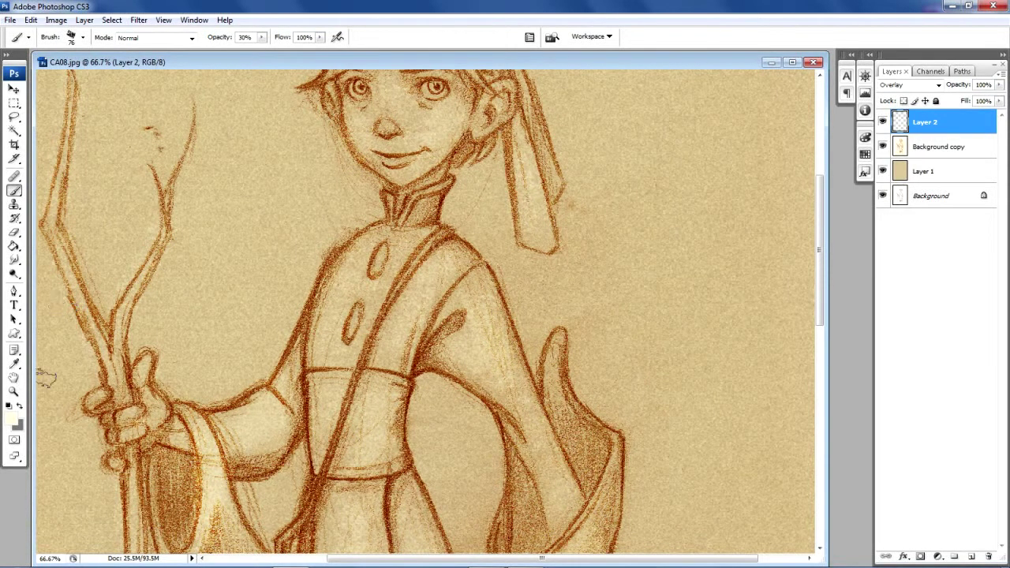
pyautogui.click(14, 232)
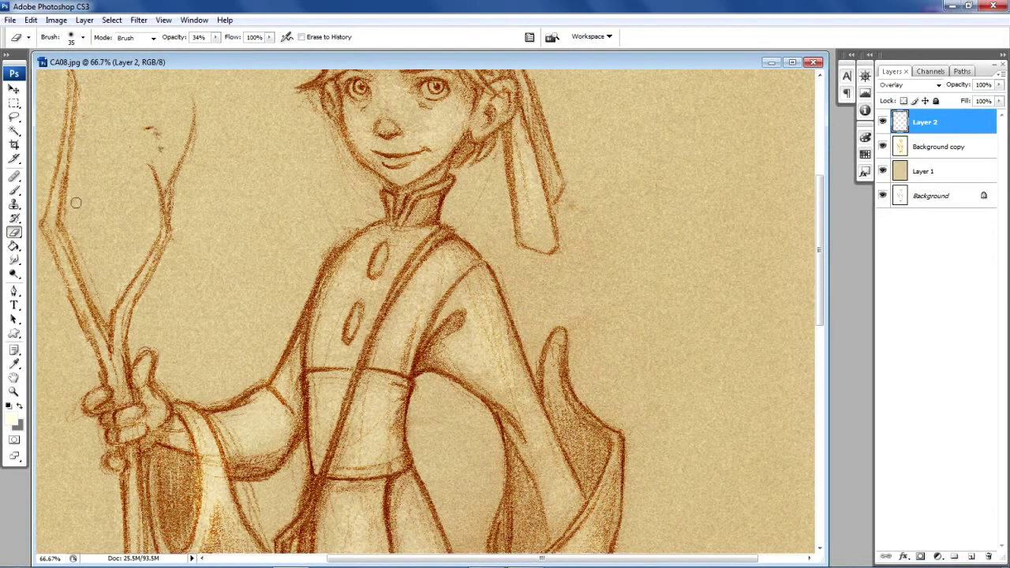
pyautogui.click(14, 190)
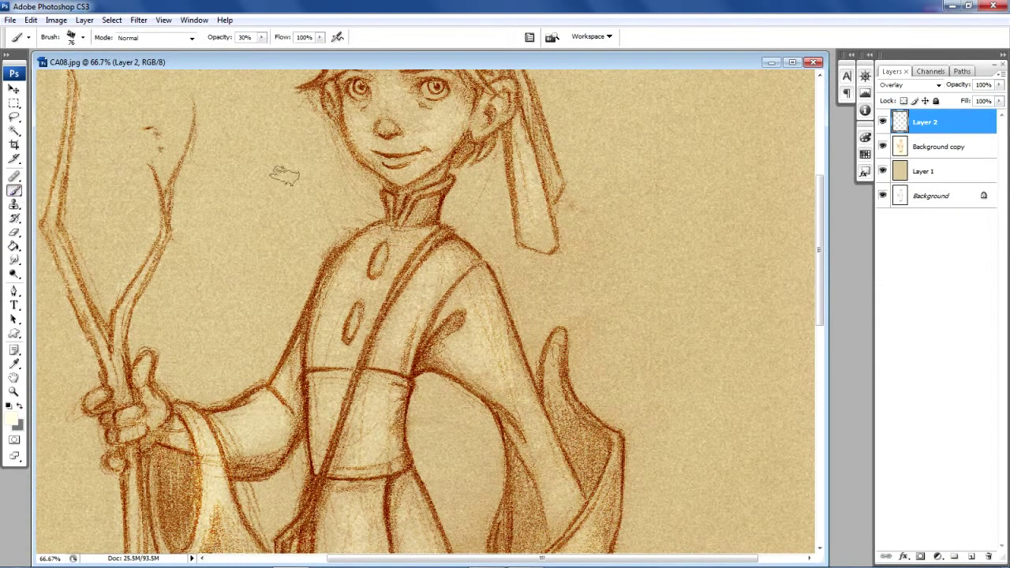
# Step: Add a new layer above Layer 2 and set its blend mode to Overlay
pyautogui.moveTo(822, 330); pyautogui.dragTo(807, 292)
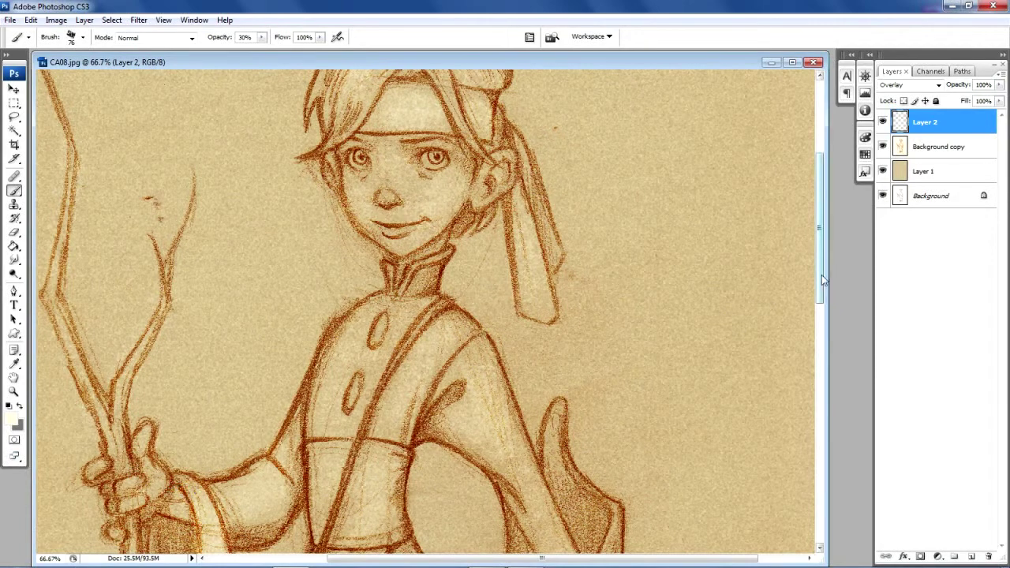
pyautogui.moveTo(820, 280); pyautogui.dragTo(821, 245)
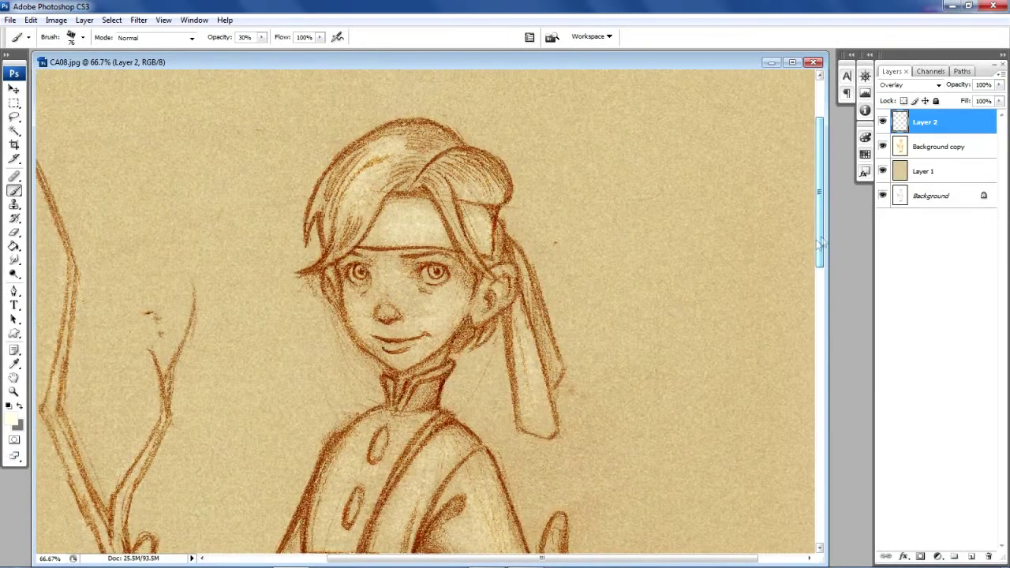
pyautogui.click(972, 556)
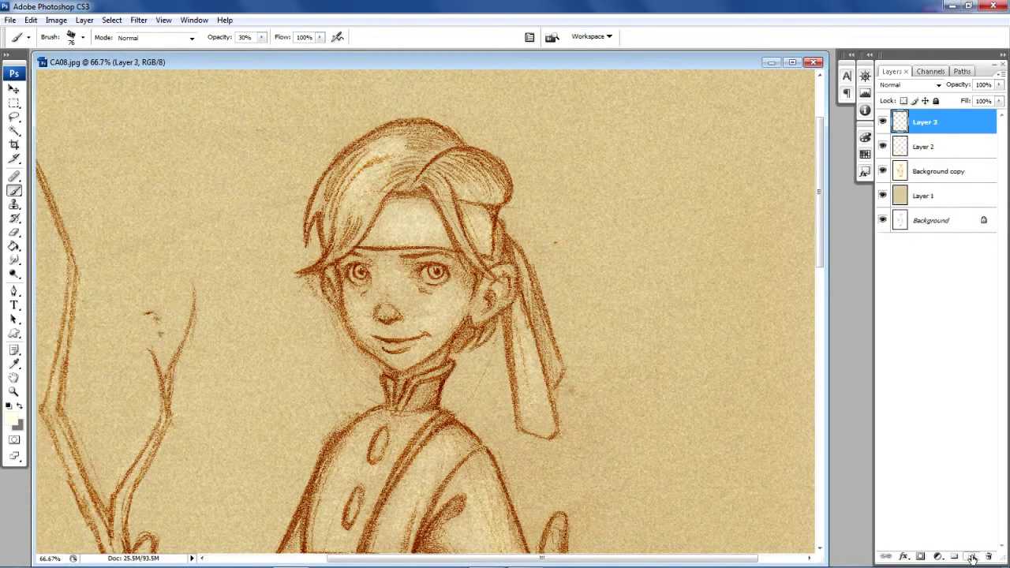
pyautogui.click(938, 85)
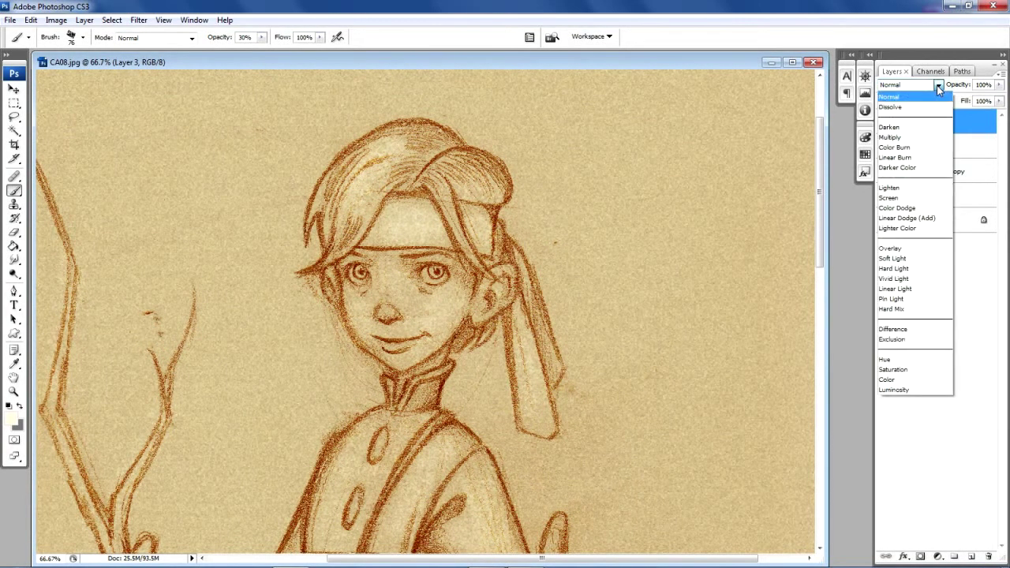
pyautogui.click(903, 250)
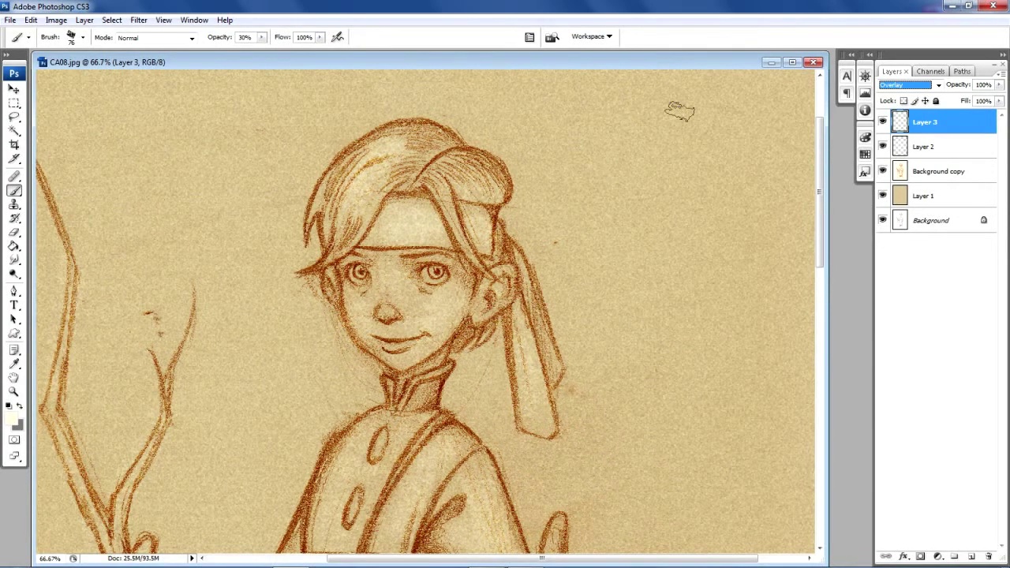
# Step: Build up a second pass of cream highlights on the hair, face, headband tail and chest on Layer 3
pyautogui.moveTo(820, 162); pyautogui.dragTo(820, 175)
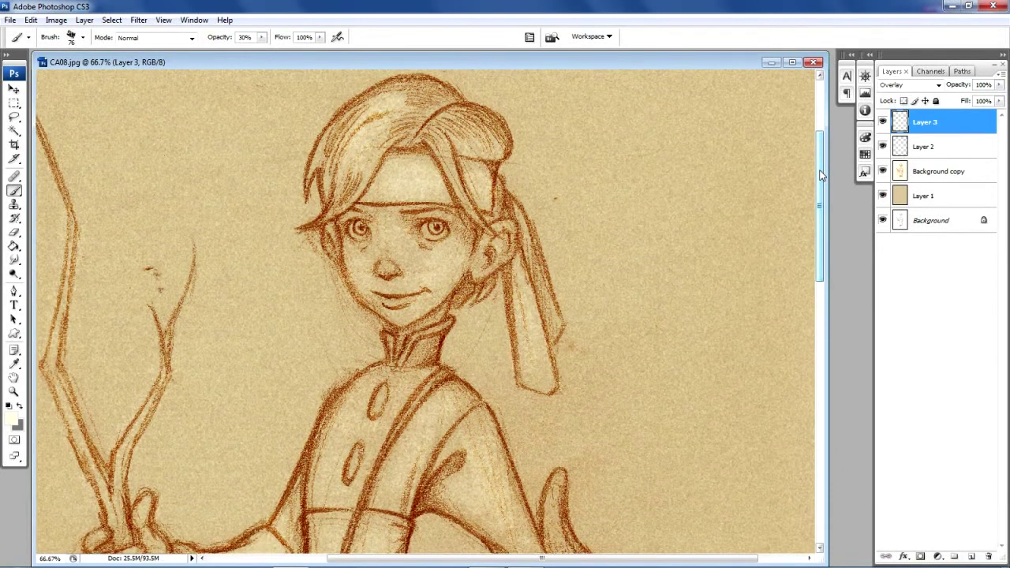
pyautogui.moveTo(369, 105)
pyautogui.mouseDown()
pyautogui.moveTo(361, 156)
pyautogui.moveTo(434, 142)
pyautogui.moveTo(451, 126)
pyautogui.moveTo(489, 142)
pyautogui.moveTo(477, 166)
pyautogui.moveTo(483, 202)
pyautogui.moveTo(401, 177)
pyautogui.moveTo(411, 167)
pyautogui.moveTo(439, 193)
pyautogui.moveTo(420, 170)
pyautogui.moveTo(483, 240)
pyautogui.moveTo(507, 230)
pyautogui.moveTo(494, 271)
pyautogui.moveTo(522, 295)
pyautogui.moveTo(522, 285)
pyautogui.moveTo(544, 381)
pyautogui.moveTo(529, 278)
pyautogui.moveTo(523, 270)
pyautogui.moveTo(547, 381)
pyautogui.moveTo(518, 280)
pyautogui.moveTo(414, 260)
pyautogui.moveTo(441, 254)
pyautogui.moveTo(418, 268)
pyautogui.moveTo(451, 247)
pyautogui.moveTo(404, 251)
pyautogui.moveTo(458, 239)
pyautogui.moveTo(405, 269)
pyautogui.moveTo(384, 227)
pyautogui.moveTo(384, 259)
pyautogui.moveTo(363, 271)
pyautogui.moveTo(356, 254)
pyautogui.moveTo(363, 284)
pyautogui.moveTo(408, 316)
pyautogui.moveTo(397, 294)
pyautogui.moveTo(400, 312)
pyautogui.moveTo(431, 291)
pyautogui.moveTo(400, 316)
pyautogui.moveTo(385, 217)
pyautogui.moveTo(383, 242)
pyautogui.moveTo(462, 286)
pyautogui.mouseUp()
pyautogui.moveTo(820, 158); pyautogui.dragTo(823, 183)
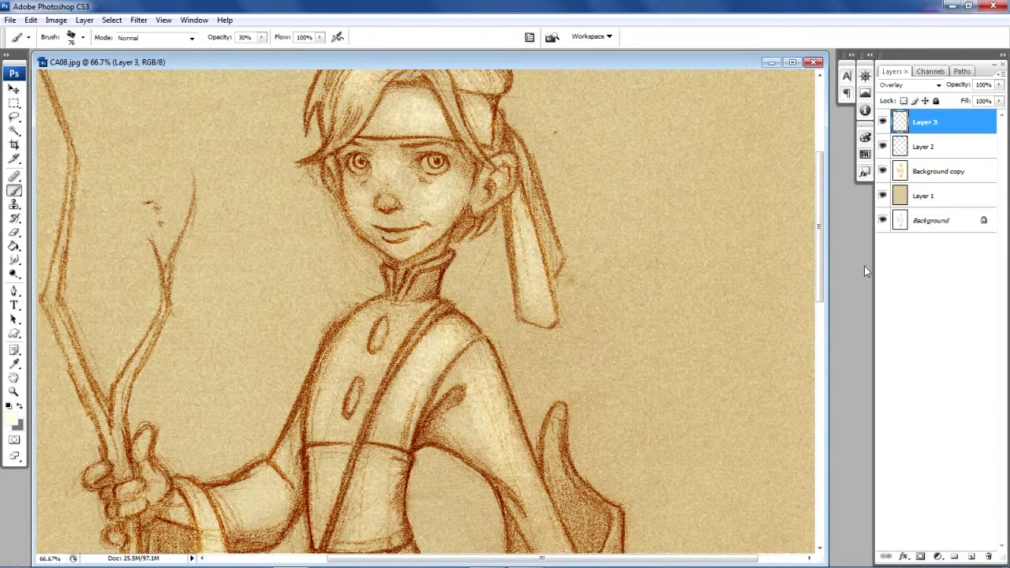
# Step: Strengthen the cream highlights on both sleeves, their wide cuffs and the hand gripping the staff on Layer 3
pyautogui.scroll(-5, 805, 246)
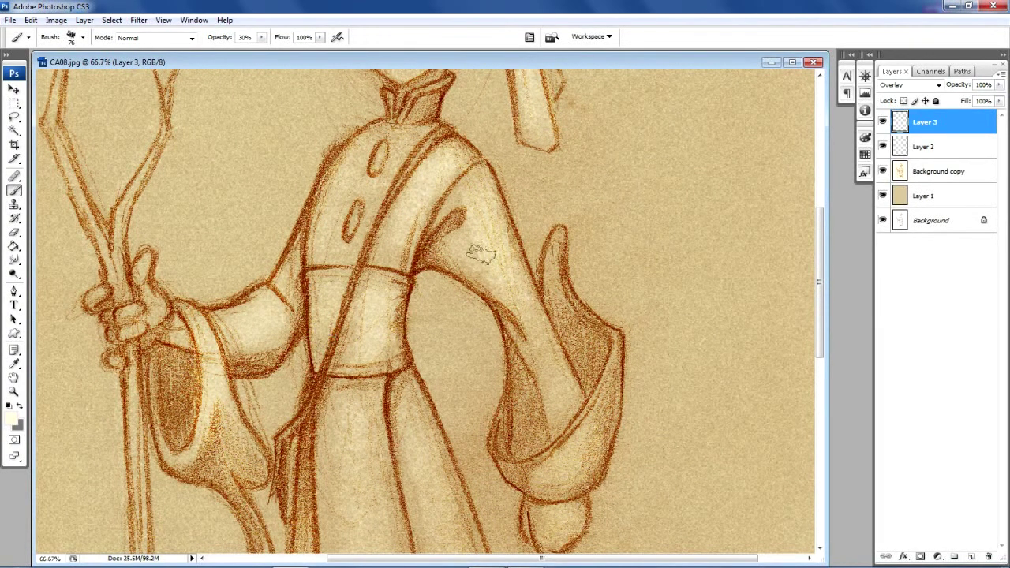
pyautogui.moveTo(545, 384); pyautogui.dragTo(539, 352)
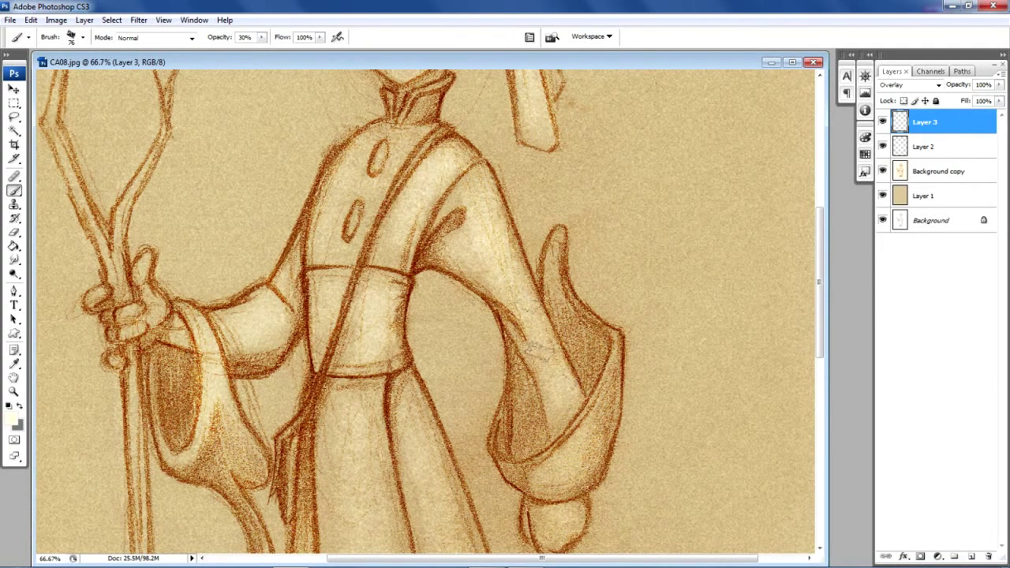
pyautogui.moveTo(544, 432)
pyautogui.mouseDown()
pyautogui.moveTo(552, 463)
pyautogui.moveTo(596, 422)
pyautogui.moveTo(540, 475)
pyautogui.mouseUp()
pyautogui.moveTo(566, 310); pyautogui.dragTo(552, 241)
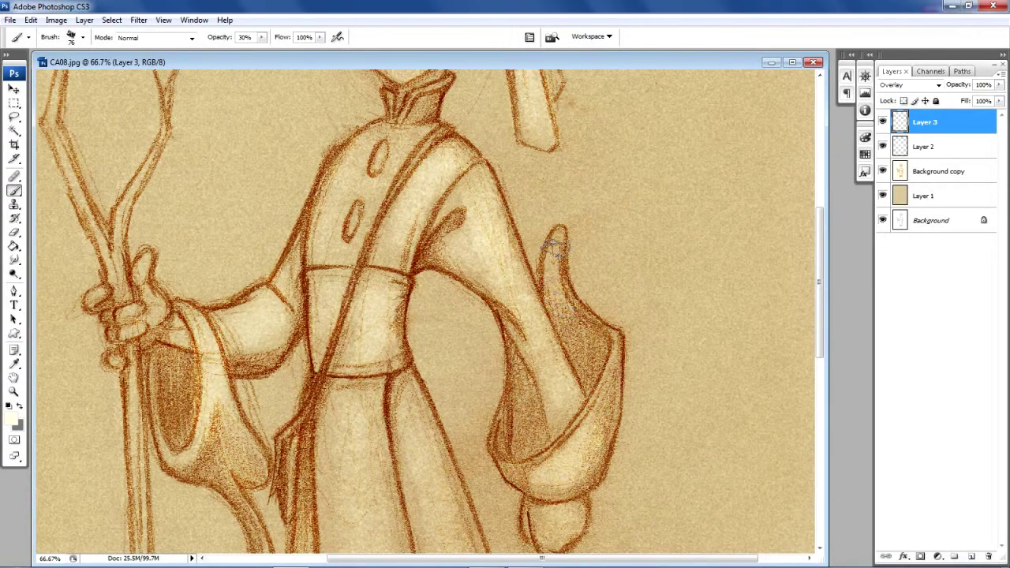
pyautogui.moveTo(146, 276)
pyautogui.mouseDown()
pyautogui.moveTo(141, 253)
pyautogui.moveTo(138, 272)
pyautogui.mouseUp()
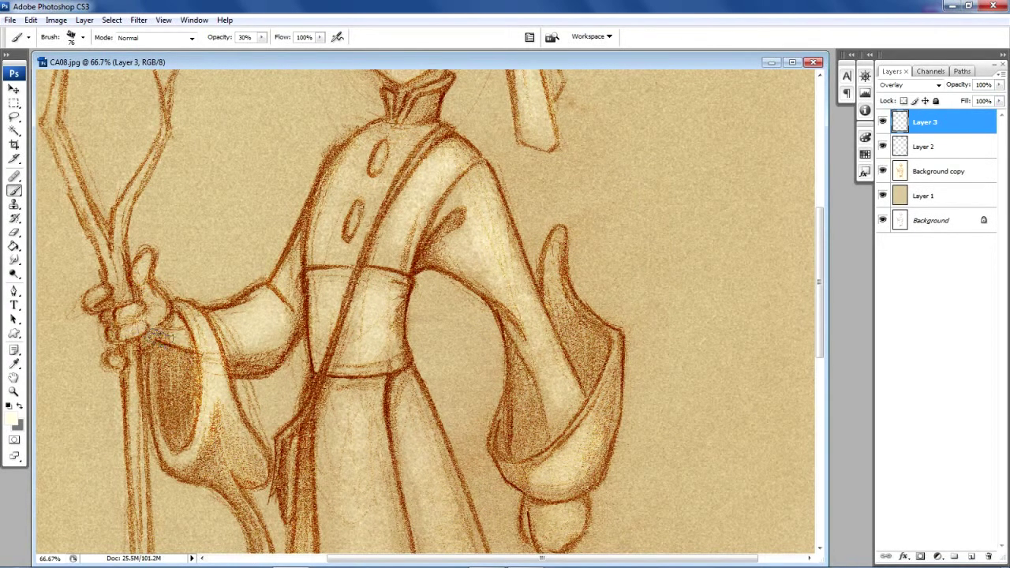
pyautogui.moveTo(203, 353)
pyautogui.mouseDown()
pyautogui.moveTo(189, 444)
pyautogui.moveTo(212, 351)
pyautogui.moveTo(223, 406)
pyautogui.mouseUp()
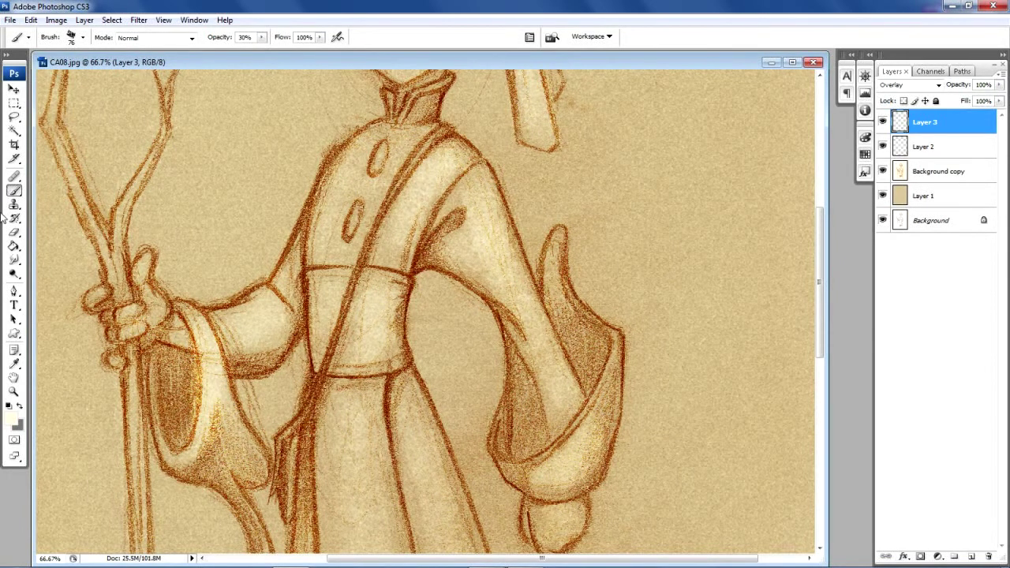
pyautogui.click(15, 233)
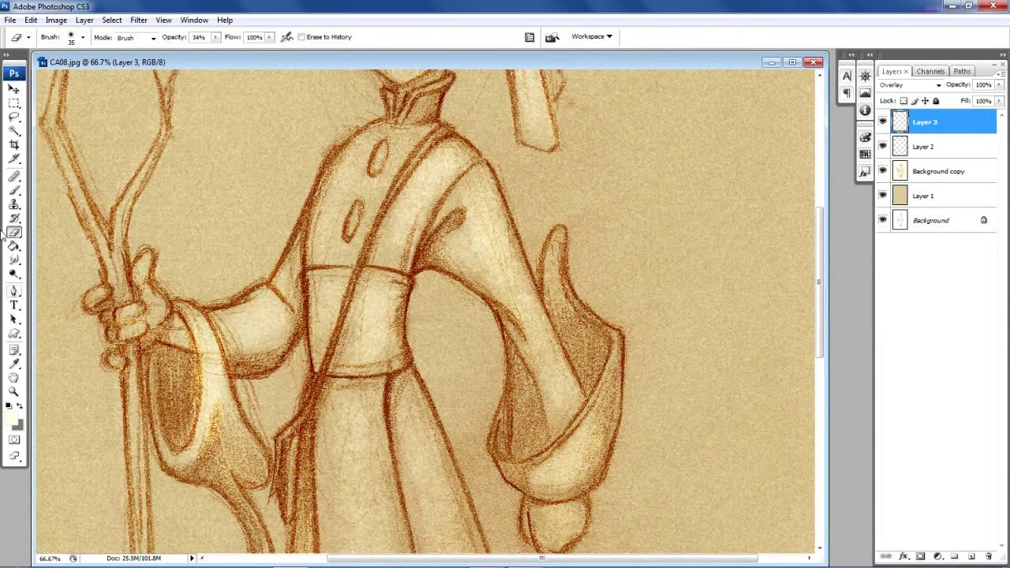
pyautogui.click(14, 189)
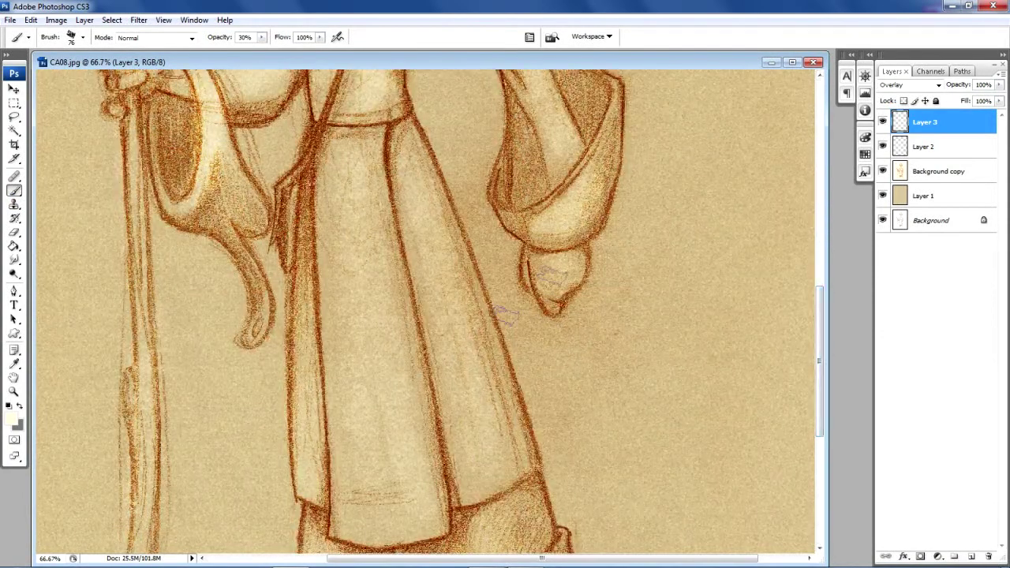
# Step: Strengthen the cream highlights on the lowered hand and the robe skirt panels on Layer 3
pyautogui.moveTo(553, 278)
pyautogui.mouseDown()
pyautogui.moveTo(574, 272)
pyautogui.moveTo(558, 268)
pyautogui.mouseUp()
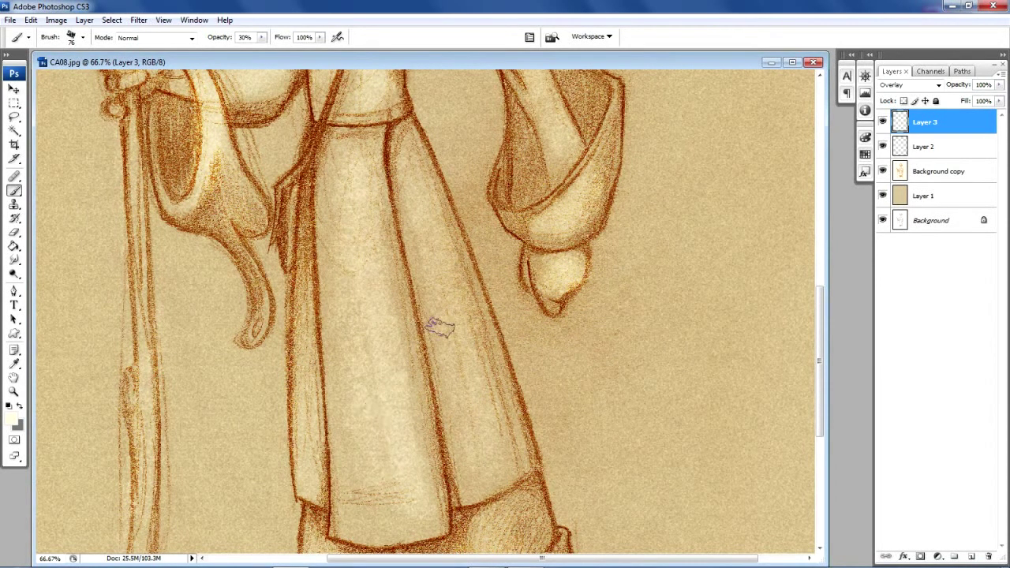
pyautogui.moveTo(421, 163); pyautogui.dragTo(426, 193)
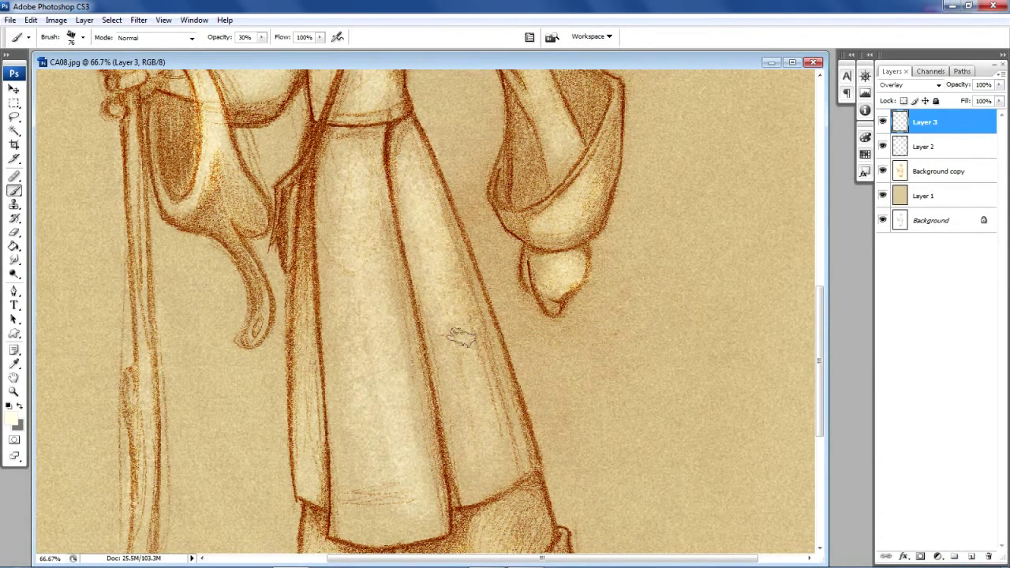
pyautogui.moveTo(295, 348); pyautogui.dragTo(293, 369)
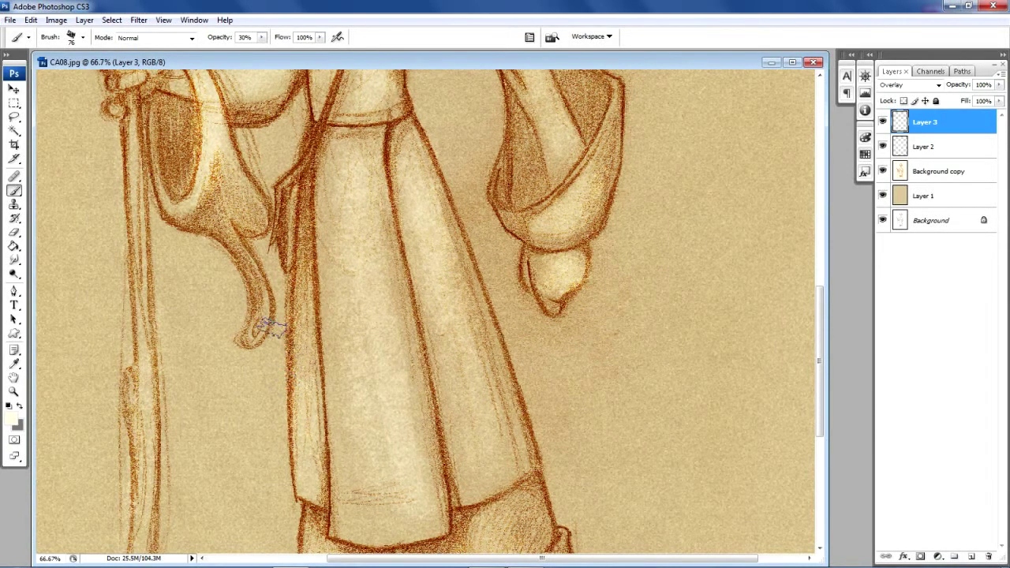
# Step: Strengthen the cream highlights on the trouser legs, rolled cuffs, ankles and feet on Layer 3
pyautogui.moveTo(819, 339); pyautogui.dragTo(820, 430)
pyautogui.moveTo(470, 277)
pyautogui.mouseDown()
pyautogui.moveTo(488, 228)
pyautogui.moveTo(492, 317)
pyautogui.moveTo(481, 320)
pyautogui.moveTo(512, 316)
pyautogui.moveTo(471, 320)
pyautogui.mouseUp()
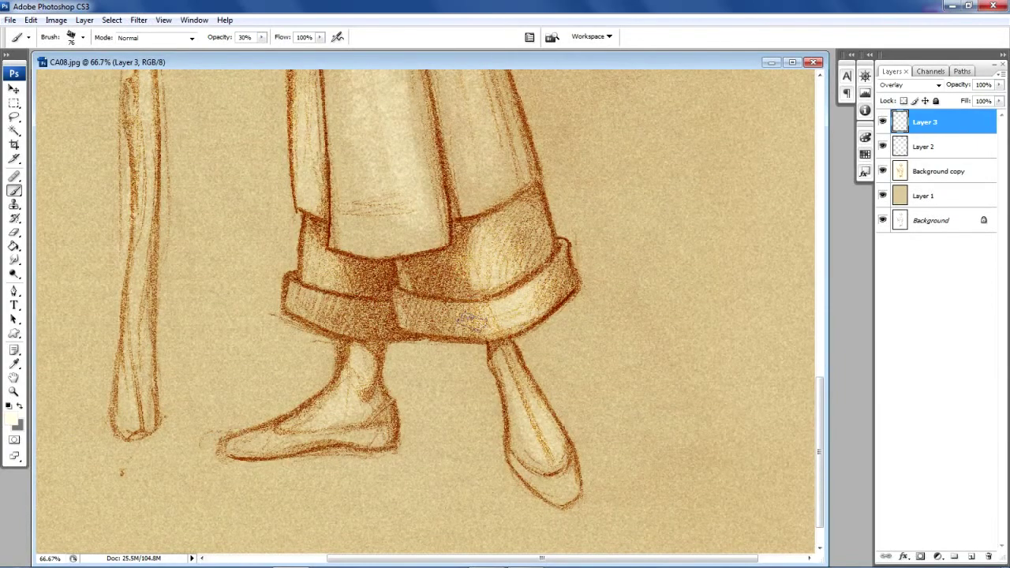
pyautogui.moveTo(301, 311)
pyautogui.mouseDown()
pyautogui.moveTo(312, 314)
pyautogui.moveTo(319, 264)
pyautogui.moveTo(324, 279)
pyautogui.mouseUp()
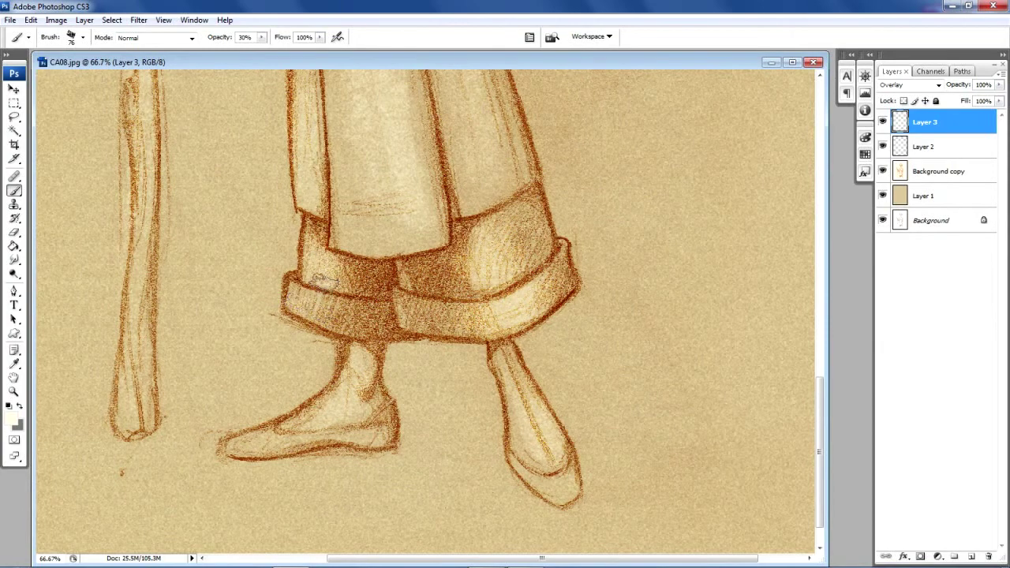
pyautogui.moveTo(336, 366)
pyautogui.mouseDown()
pyautogui.moveTo(321, 419)
pyautogui.moveTo(308, 418)
pyautogui.moveTo(362, 406)
pyautogui.mouseUp()
pyautogui.moveTo(523, 394)
pyautogui.mouseDown()
pyautogui.moveTo(552, 459)
pyautogui.moveTo(550, 429)
pyautogui.moveTo(552, 462)
pyautogui.moveTo(542, 422)
pyautogui.moveTo(555, 463)
pyautogui.moveTo(520, 376)
pyautogui.moveTo(542, 466)
pyautogui.moveTo(552, 460)
pyautogui.moveTo(477, 351)
pyautogui.mouseUp()
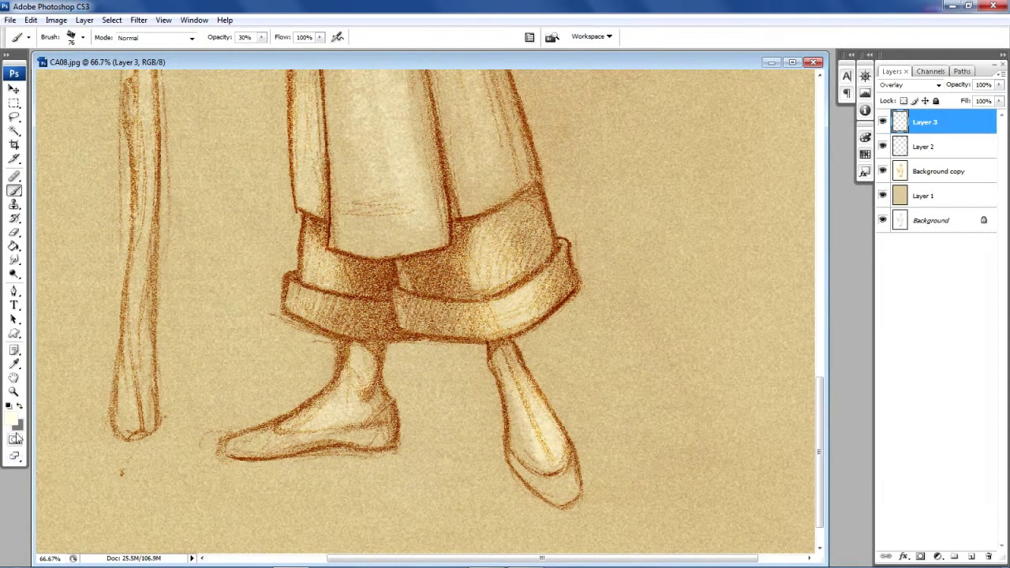
# Step: Review the whole highlighted figure at full view and examine the head and shoulders up close
pyautogui.click(14, 392)
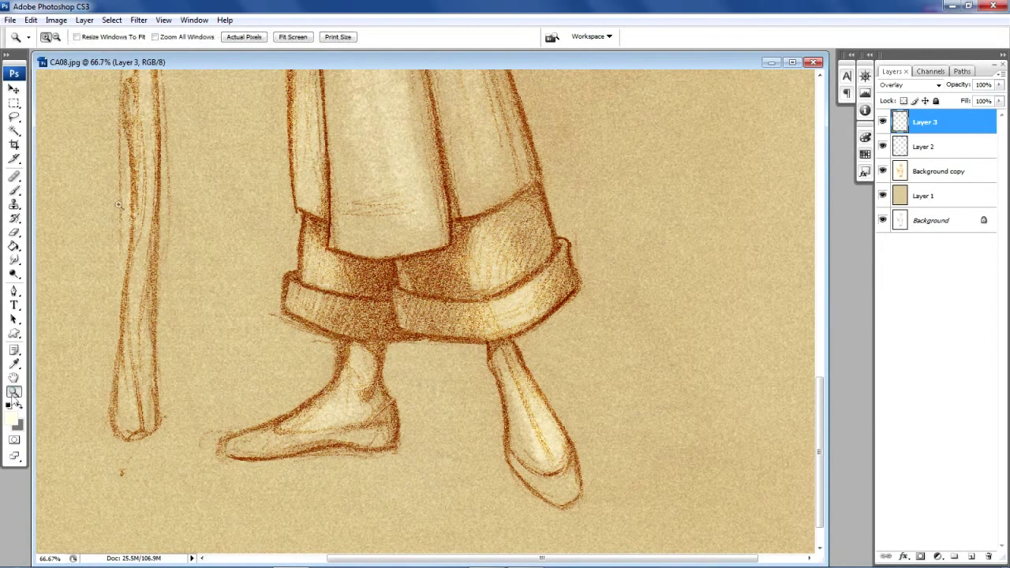
pyautogui.click(292, 37)
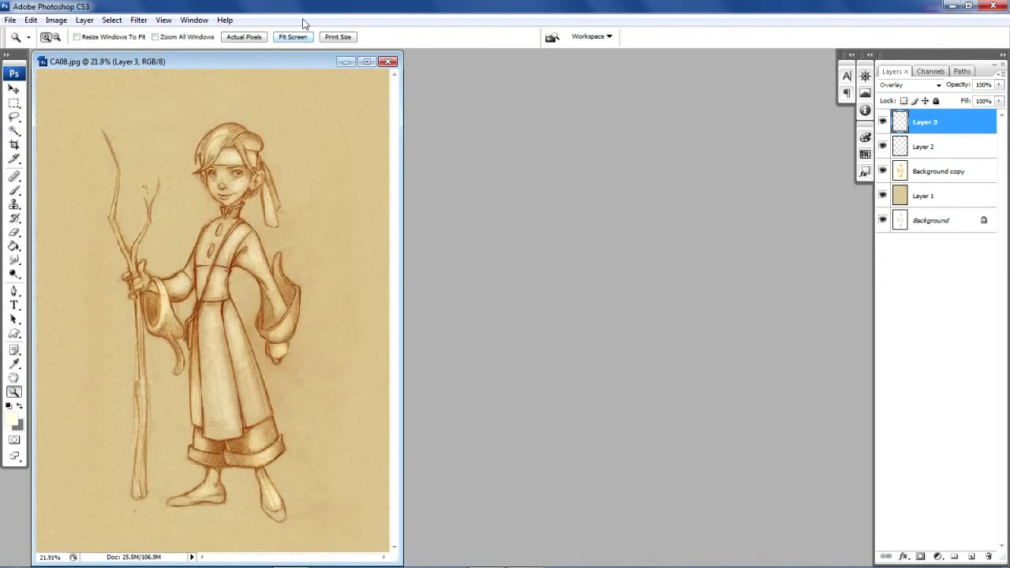
pyautogui.moveTo(269, 61); pyautogui.dragTo(407, 62)
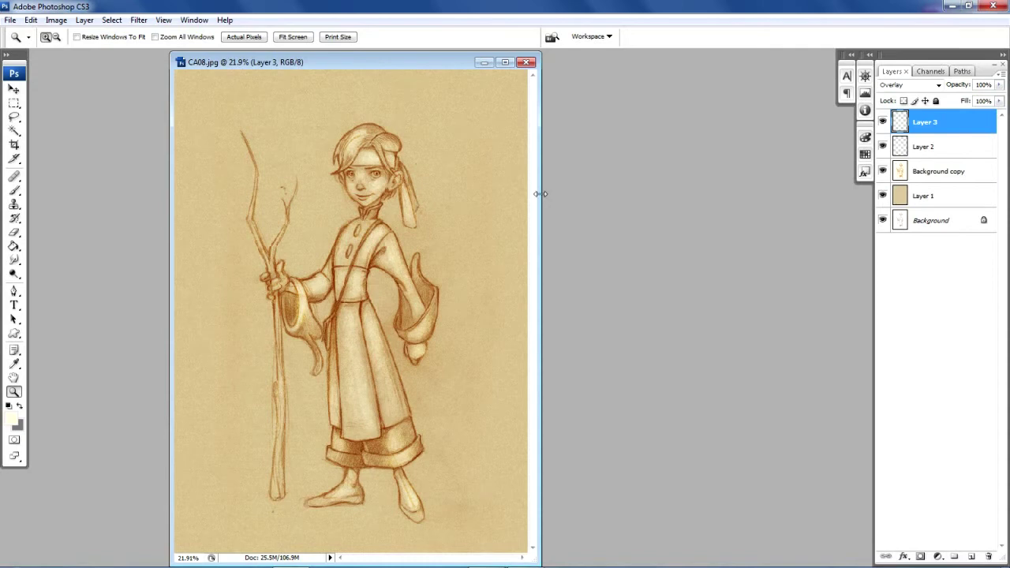
pyautogui.moveTo(539, 194); pyautogui.dragTo(731, 220)
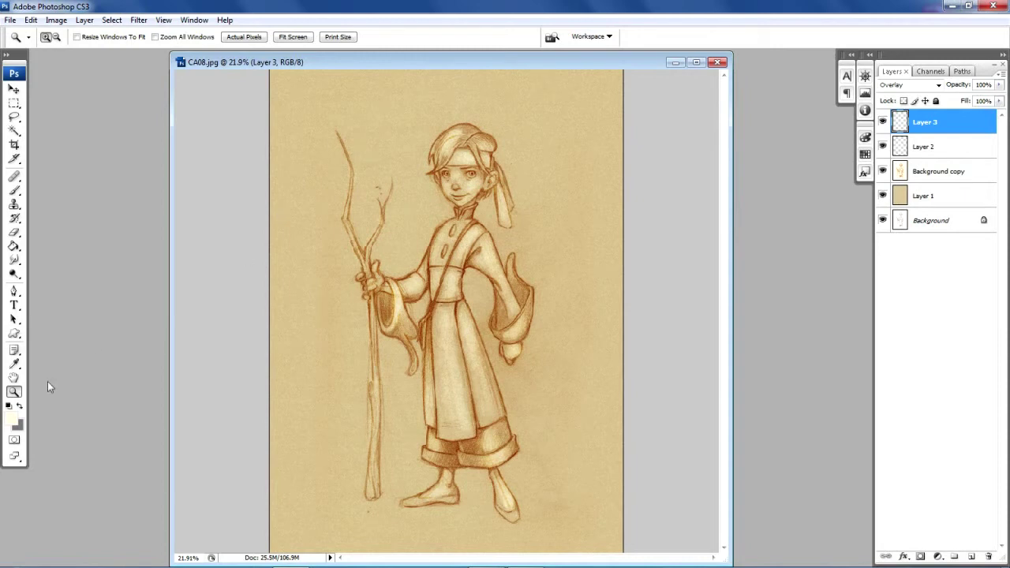
pyautogui.click(451, 170)
pyautogui.click(484, 255)
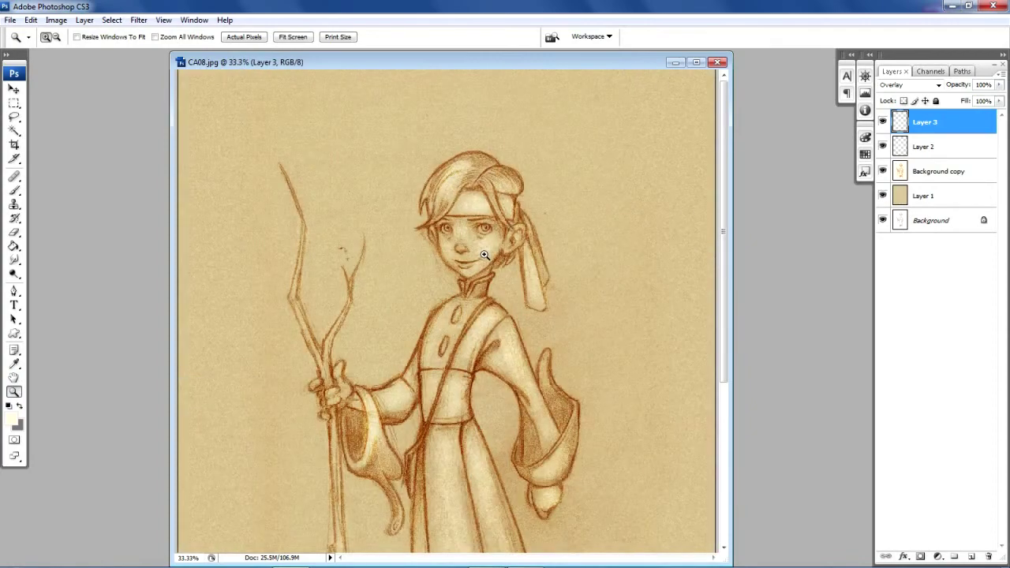
pyautogui.click(483, 232)
pyautogui.click(483, 231)
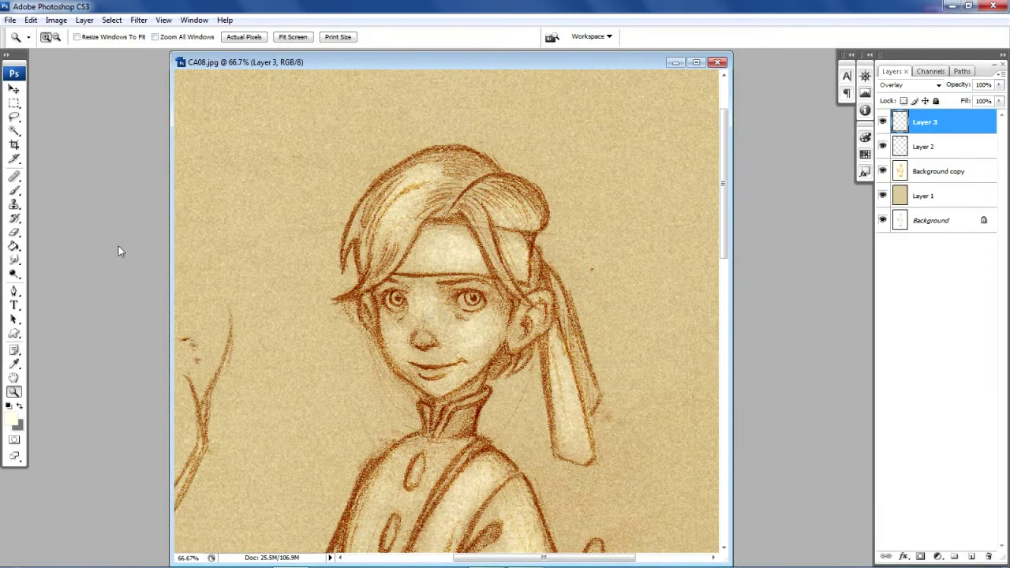
pyautogui.moveTo(170, 270); pyautogui.dragTo(70, 277)
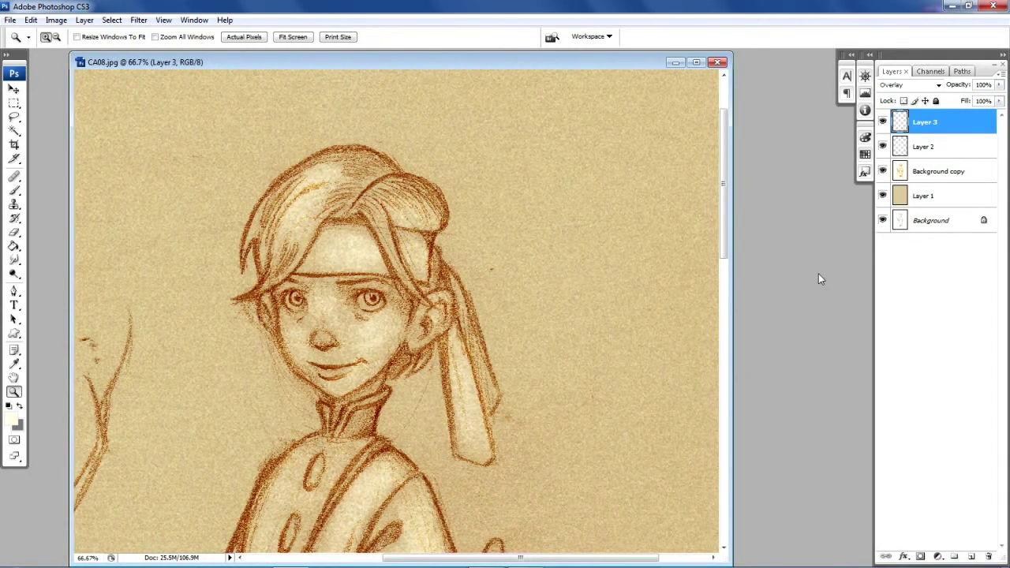
# Step: Add a new Overlay layer above Layer 3 and set the foreground colour to orange ef722e
pyautogui.click(971, 556)
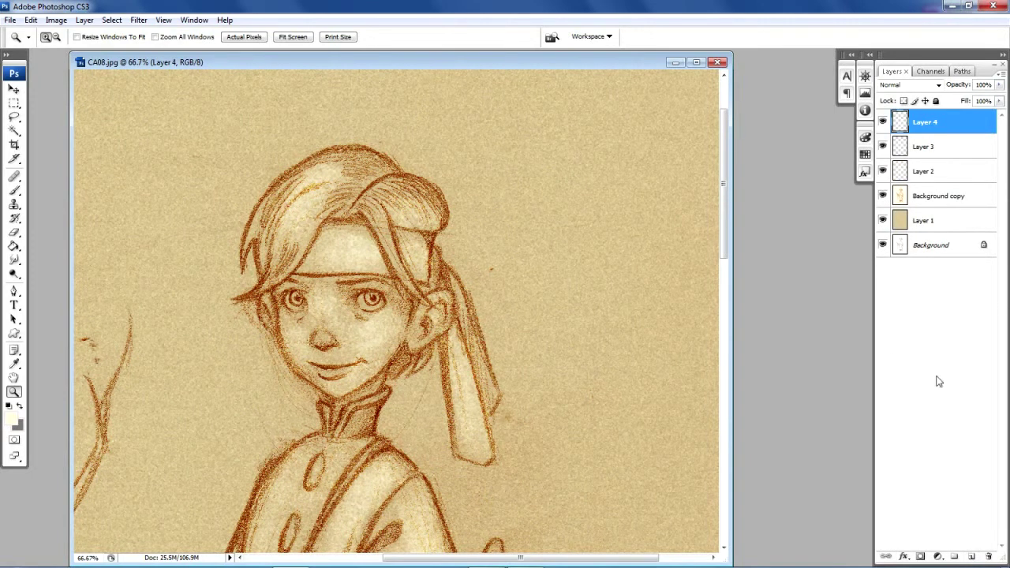
pyautogui.click(915, 84)
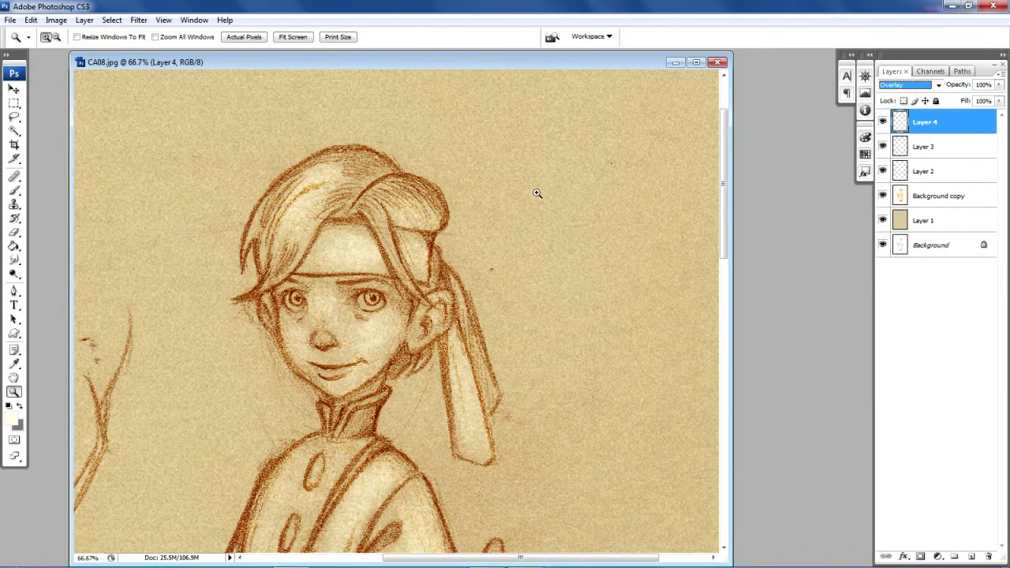
pyautogui.click(11, 408)
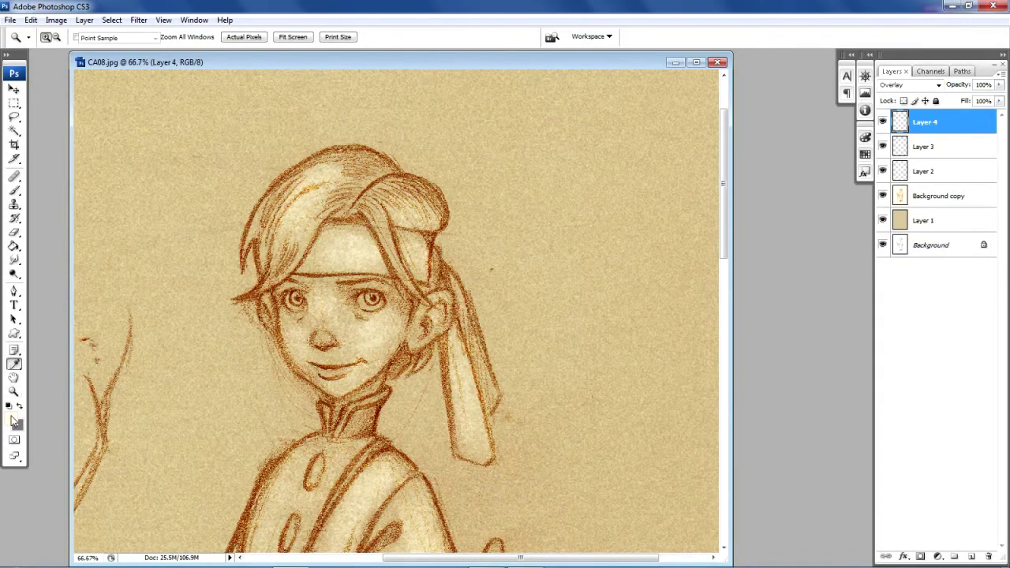
pyautogui.click(446, 373)
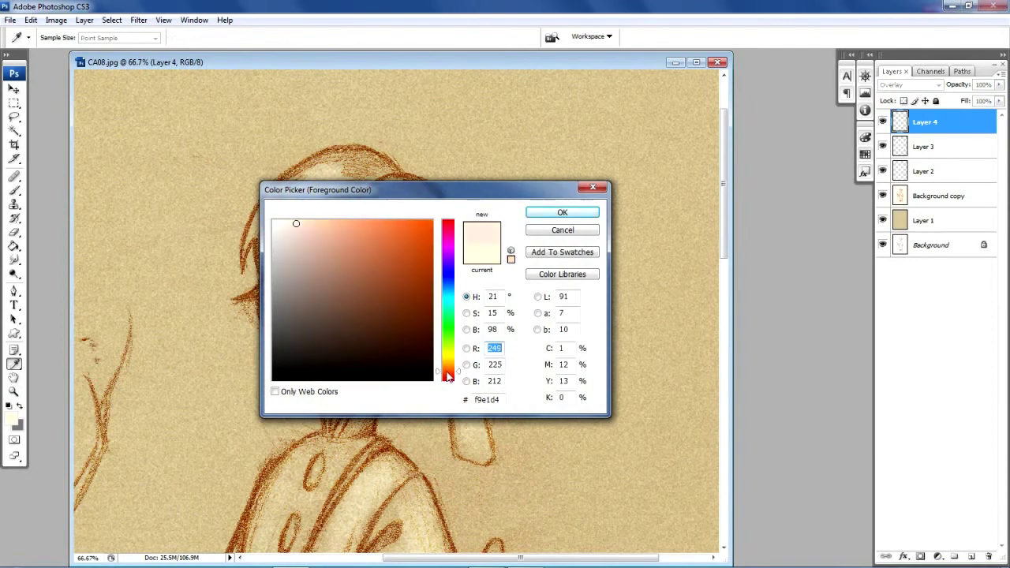
pyautogui.moveTo(399, 224); pyautogui.dragTo(401, 229)
pyautogui.click(545, 212)
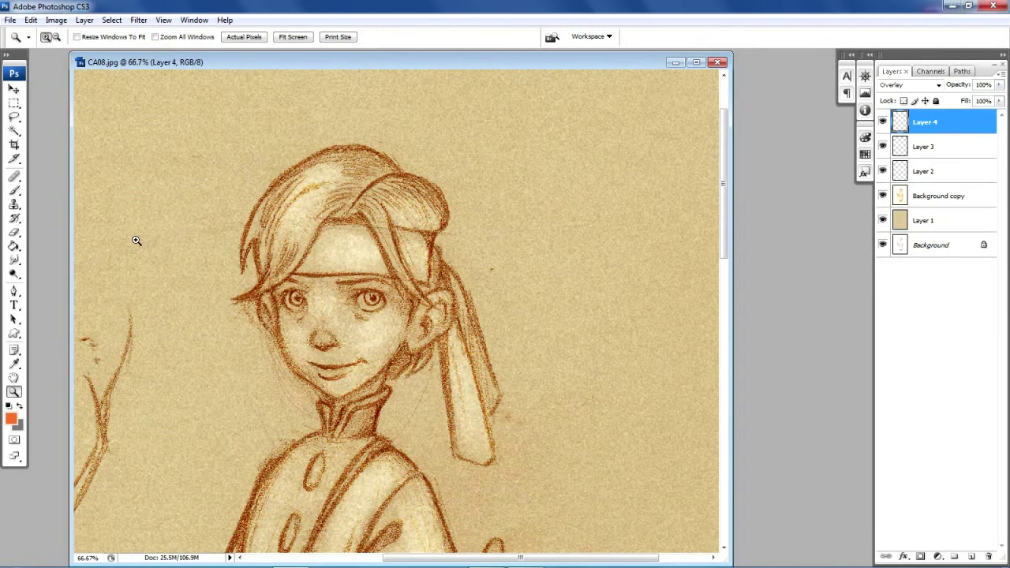
# Step: Paint orange over the fringe, crown, swept-back locks and the hair below the ear on Layer 4 at 30% brush opacity
pyautogui.click(16, 193)
pyautogui.moveTo(270, 203)
pyautogui.mouseDown()
pyautogui.moveTo(260, 234)
pyautogui.moveTo(288, 234)
pyautogui.moveTo(256, 277)
pyautogui.moveTo(353, 180)
pyautogui.moveTo(323, 206)
pyautogui.moveTo(324, 170)
pyautogui.moveTo(374, 164)
pyautogui.moveTo(355, 163)
pyautogui.moveTo(379, 172)
pyautogui.moveTo(339, 208)
pyautogui.moveTo(374, 229)
pyautogui.moveTo(416, 298)
pyautogui.moveTo(386, 213)
pyautogui.moveTo(428, 224)
pyautogui.moveTo(372, 193)
pyautogui.moveTo(381, 221)
pyautogui.moveTo(416, 188)
pyautogui.moveTo(372, 197)
pyautogui.moveTo(258, 278)
pyautogui.moveTo(282, 259)
pyautogui.moveTo(279, 270)
pyautogui.moveTo(263, 210)
pyautogui.moveTo(268, 260)
pyautogui.moveTo(266, 221)
pyautogui.moveTo(260, 240)
pyautogui.moveTo(260, 231)
pyautogui.moveTo(282, 196)
pyautogui.moveTo(311, 183)
pyautogui.moveTo(274, 206)
pyautogui.moveTo(313, 179)
pyautogui.moveTo(286, 262)
pyautogui.moveTo(293, 234)
pyautogui.moveTo(270, 274)
pyautogui.moveTo(341, 189)
pyautogui.moveTo(329, 193)
pyautogui.moveTo(329, 178)
pyautogui.moveTo(363, 160)
pyautogui.moveTo(341, 213)
pyautogui.moveTo(373, 225)
pyautogui.moveTo(364, 217)
pyautogui.moveTo(404, 268)
pyautogui.moveTo(360, 200)
pyautogui.moveTo(423, 185)
pyautogui.moveTo(428, 220)
pyautogui.moveTo(411, 221)
pyautogui.moveTo(432, 227)
pyautogui.moveTo(428, 275)
pyautogui.mouseUp()
pyautogui.moveTo(414, 361)
pyautogui.mouseDown()
pyautogui.moveTo(406, 355)
pyautogui.moveTo(423, 356)
pyautogui.mouseUp()
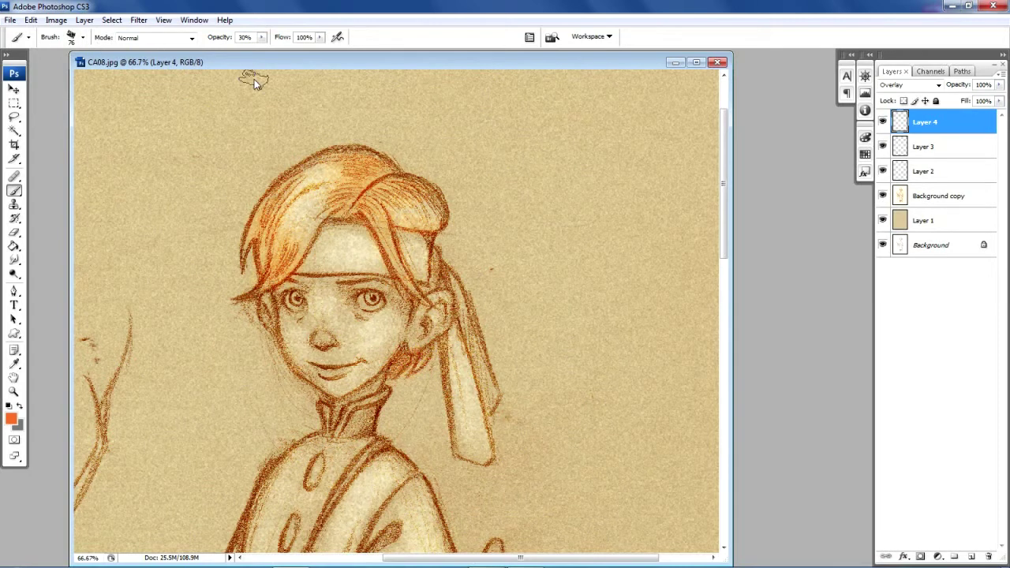
pyautogui.moveTo(246, 236); pyautogui.dragTo(272, 269)
pyautogui.moveTo(331, 209)
pyautogui.mouseDown()
pyautogui.moveTo(355, 180)
pyautogui.moveTo(347, 158)
pyautogui.moveTo(377, 170)
pyautogui.moveTo(373, 206)
pyautogui.moveTo(398, 187)
pyautogui.moveTo(414, 217)
pyautogui.moveTo(405, 218)
pyautogui.moveTo(442, 225)
pyautogui.mouseUp()
pyautogui.scroll(-4, 769, 241)
pyautogui.scroll(-1, 764, 229)
pyautogui.scroll(2, 763, 228)
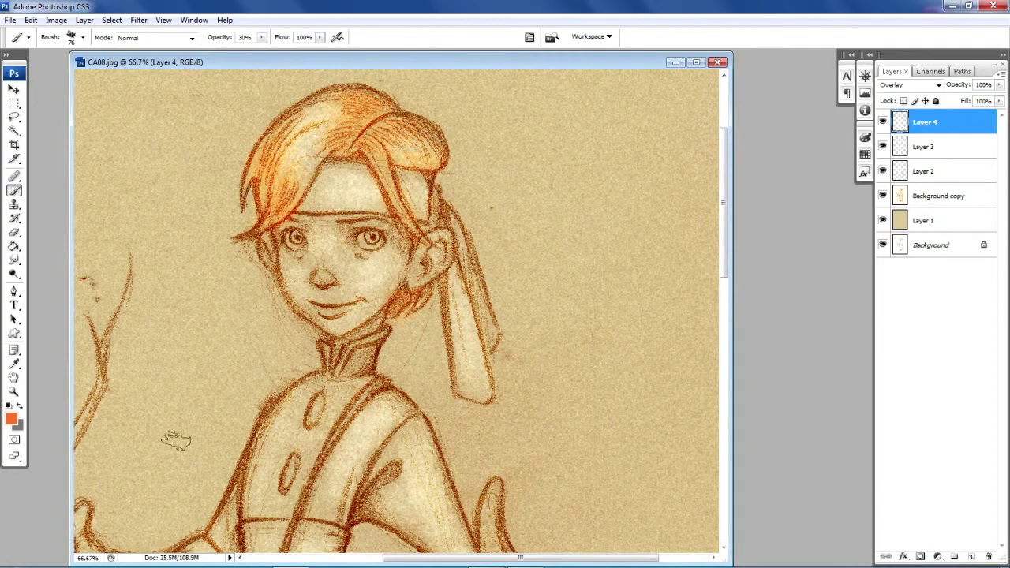
# Step: Add another new layer above the orange hair layer and set its blend mode to Overlay
pyautogui.click(13, 391)
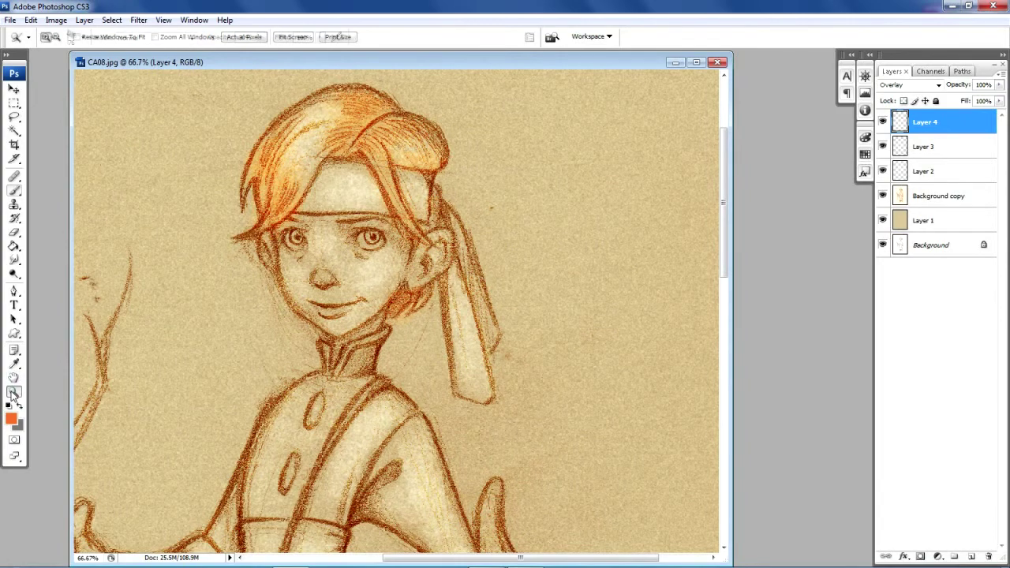
pyautogui.click(293, 282)
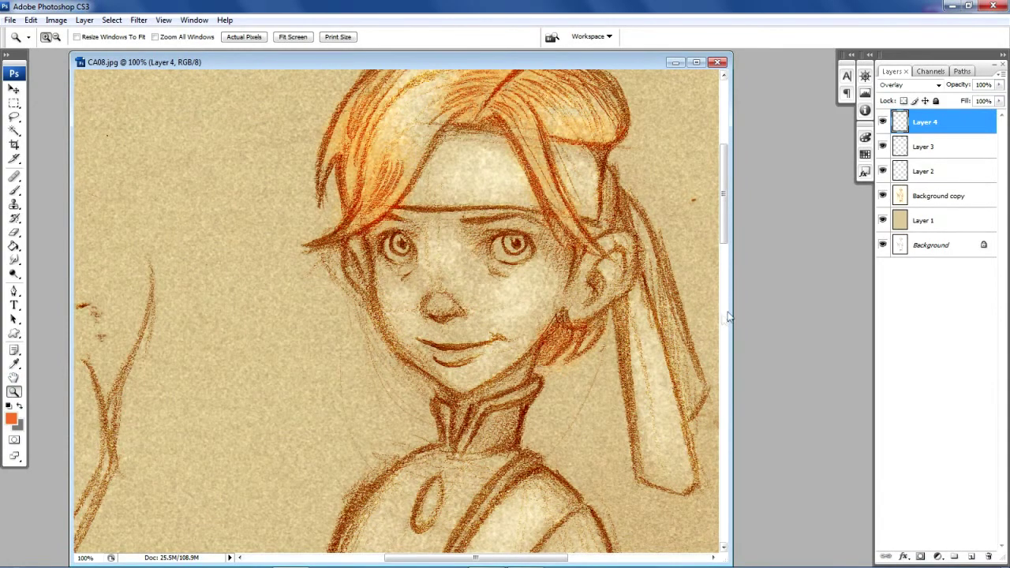
pyautogui.moveTo(729, 310); pyautogui.dragTo(820, 243)
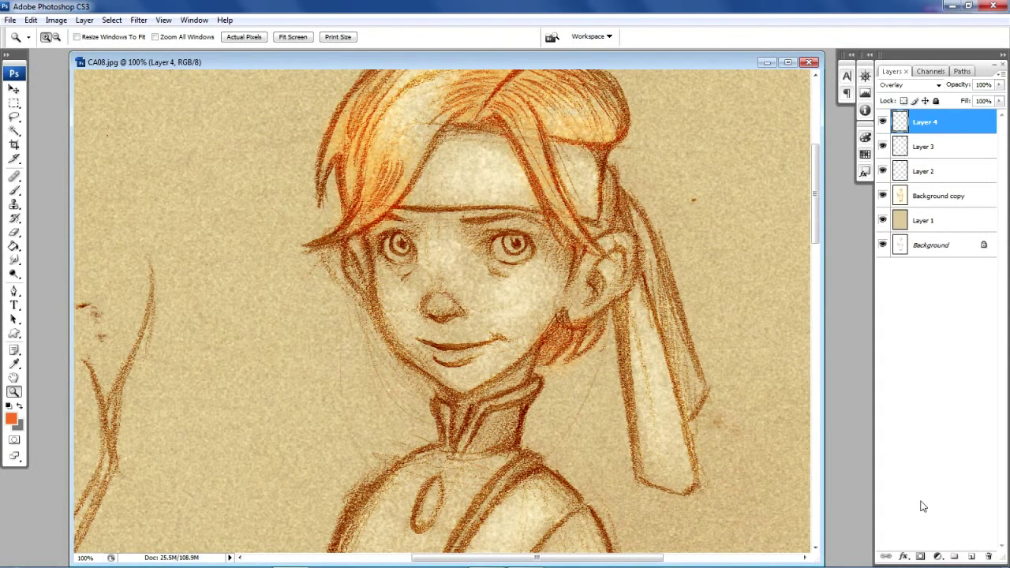
pyautogui.click(970, 557)
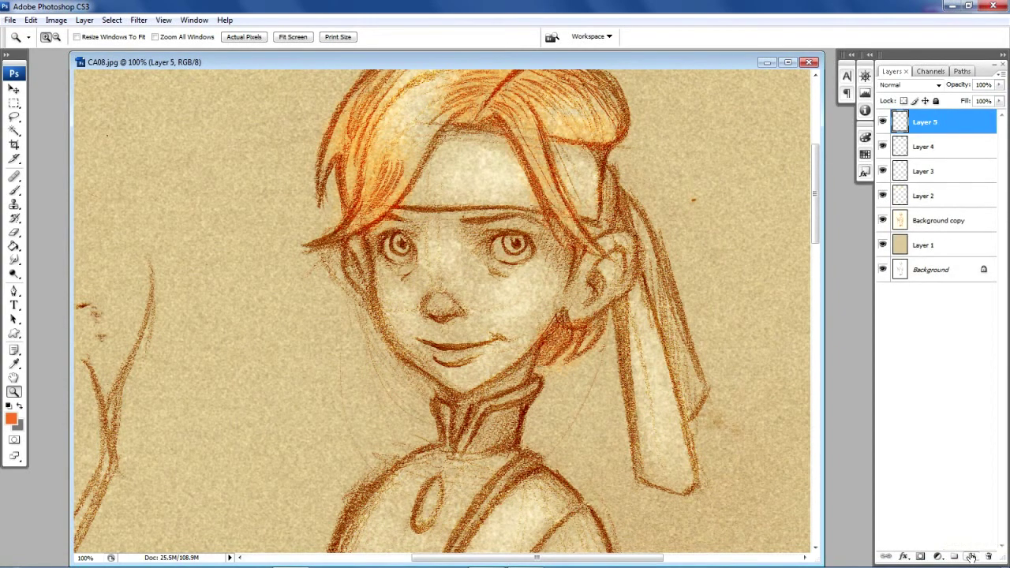
pyautogui.click(936, 85)
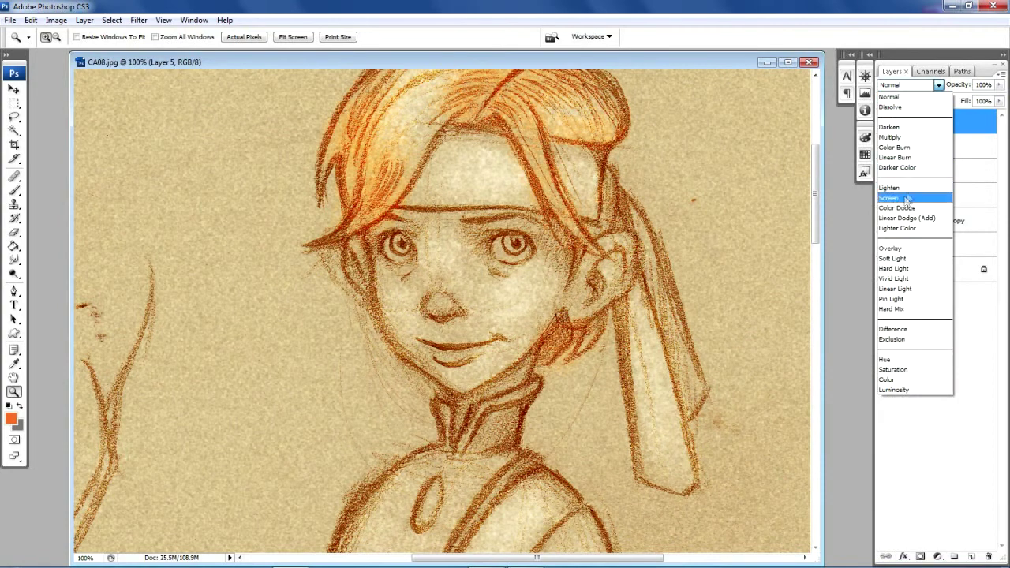
pyautogui.click(913, 249)
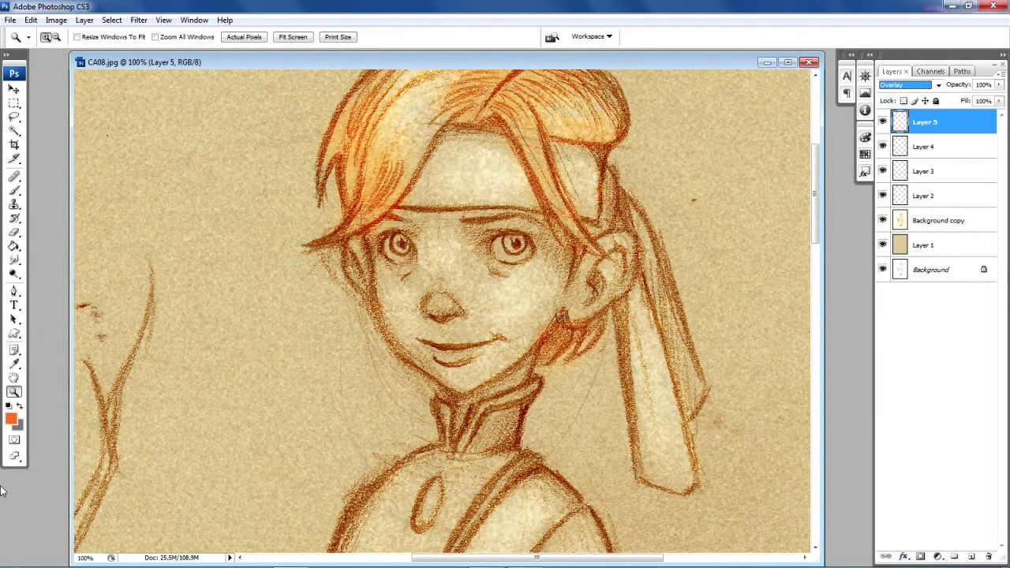
# Step: Set the foreground colour to coral pink f68166
pyautogui.click(11, 418)
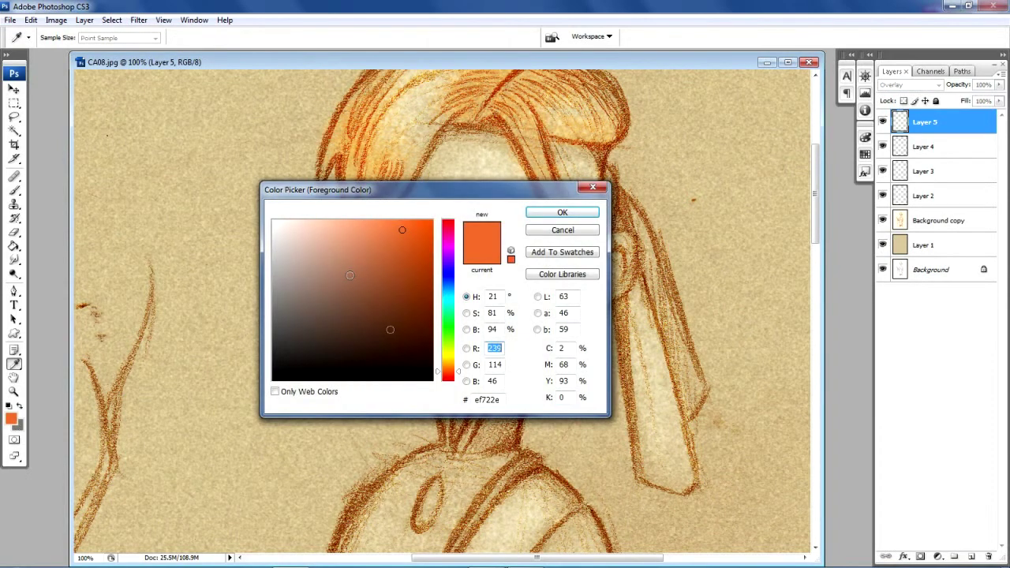
pyautogui.moveTo(436, 370); pyautogui.dragTo(438, 378)
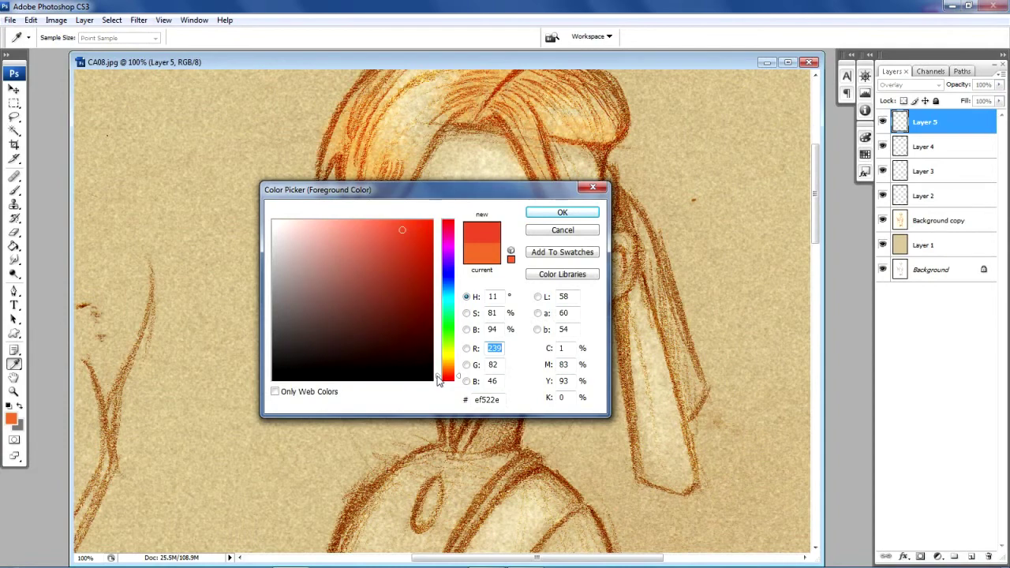
pyautogui.click(368, 227)
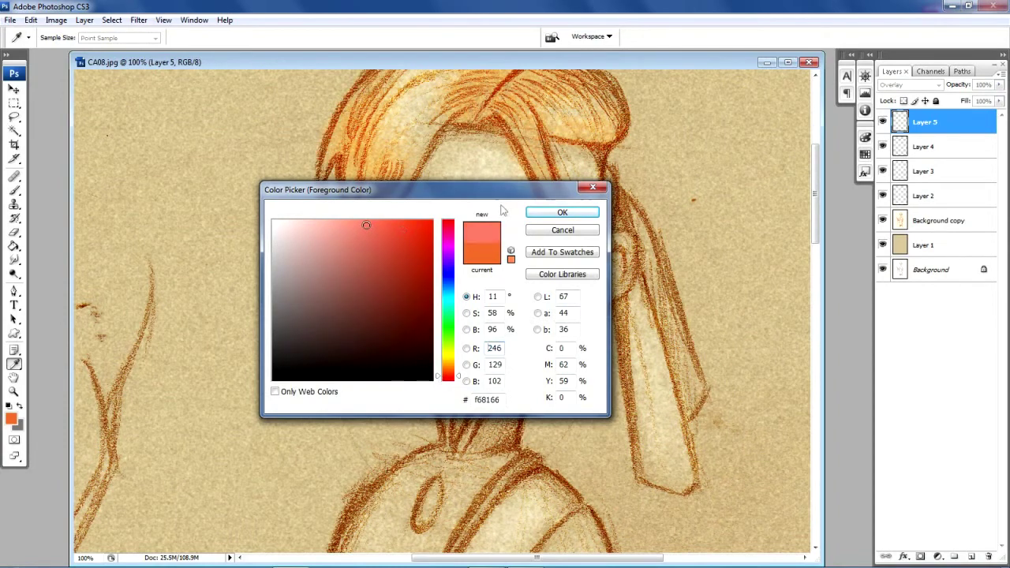
pyautogui.click(580, 213)
pyautogui.press('z')
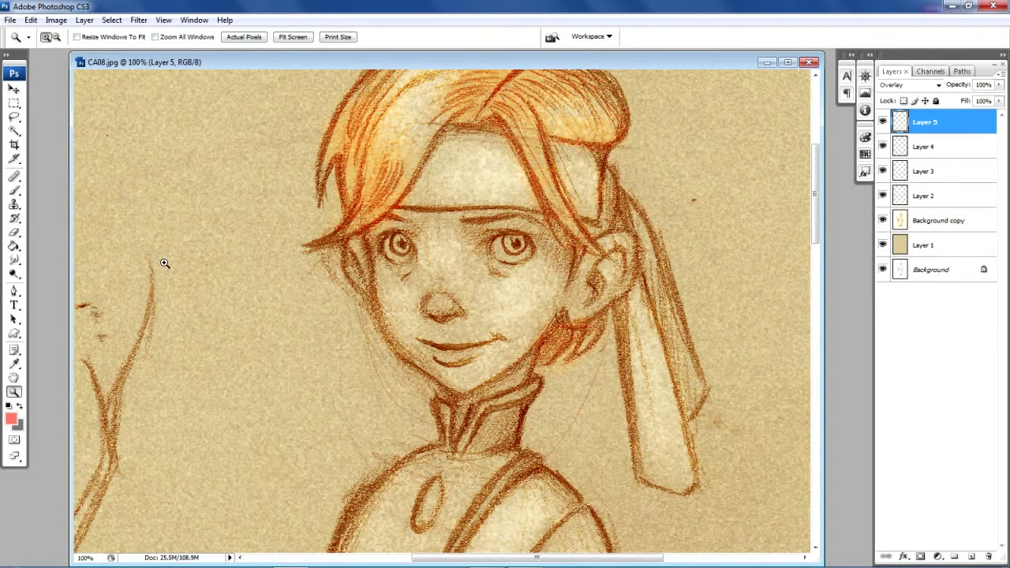
# Step: Brush a coral blush onto the cheeks, nose, lips and ear on Layer 5
pyautogui.click(14, 190)
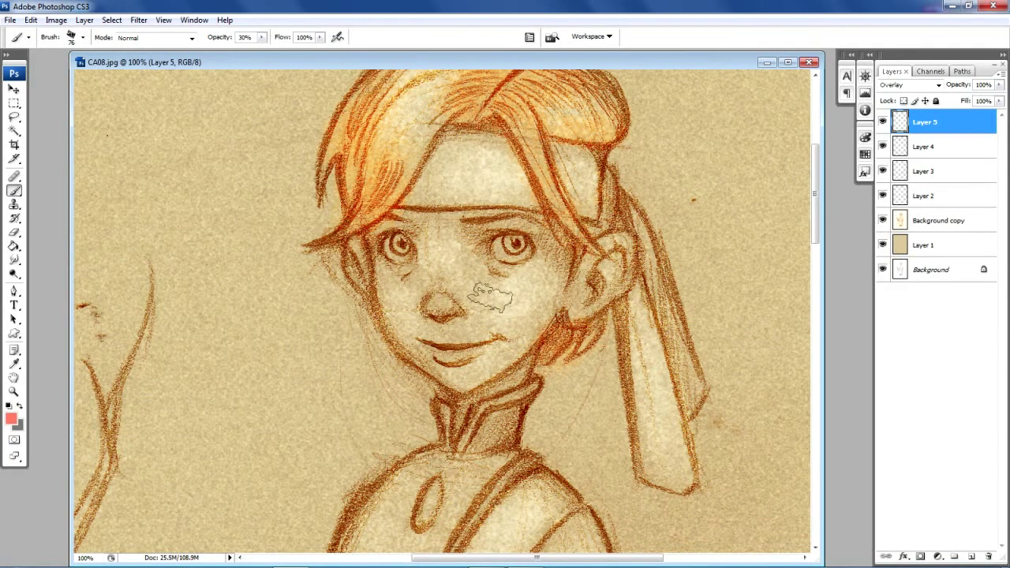
pyautogui.moveTo(490, 297); pyautogui.dragTo(504, 286)
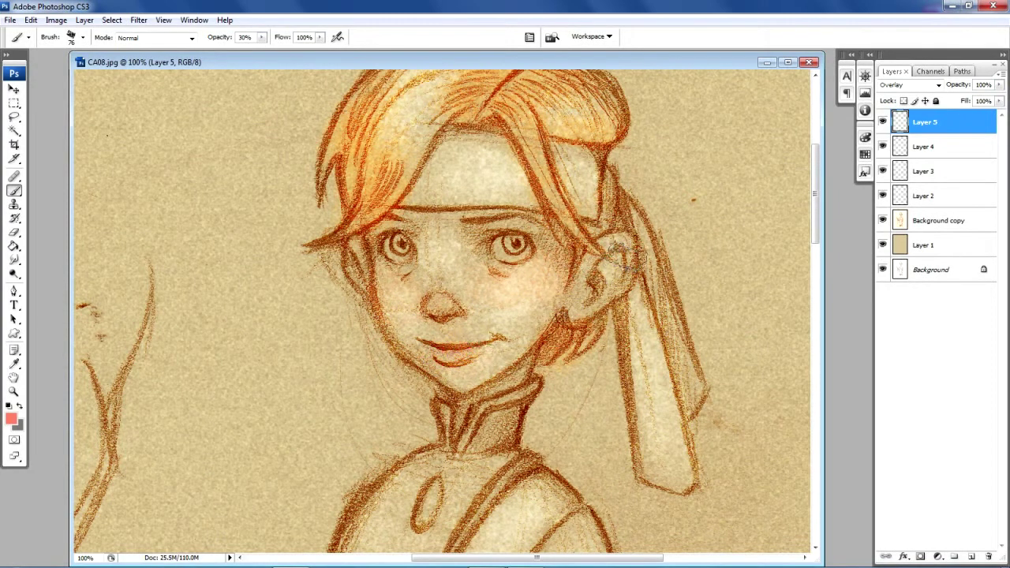
pyautogui.moveTo(613, 246)
pyautogui.mouseDown()
pyautogui.moveTo(623, 251)
pyautogui.moveTo(615, 256)
pyautogui.mouseUp()
# Step: Tint the lowered hand and the hand gripping the staff with coral pink on Layer 5
pyautogui.scroll(-1, 819, 166)
pyautogui.moveTo(819, 166); pyautogui.dragTo(831, 297)
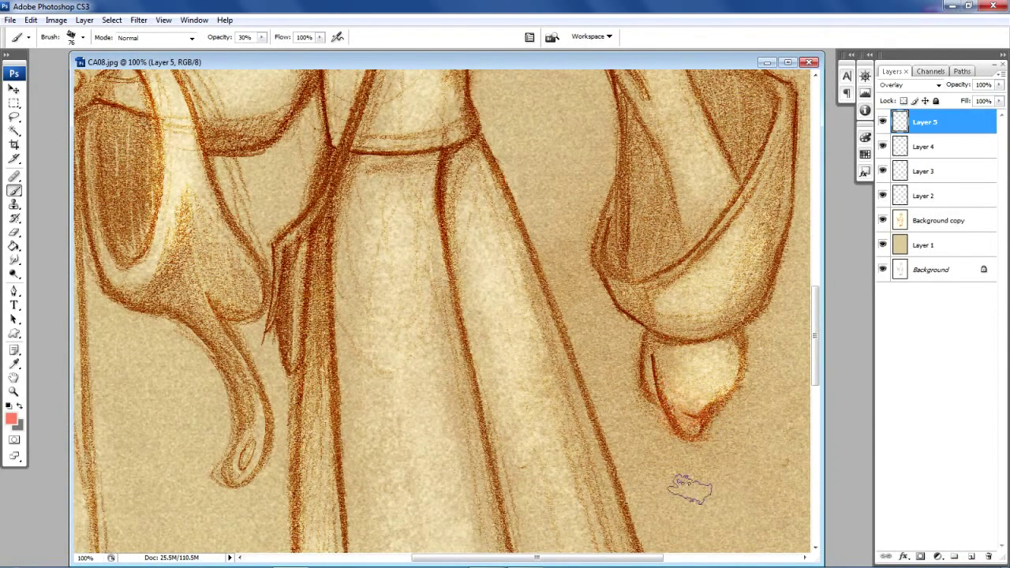
pyautogui.moveTo(637, 557)
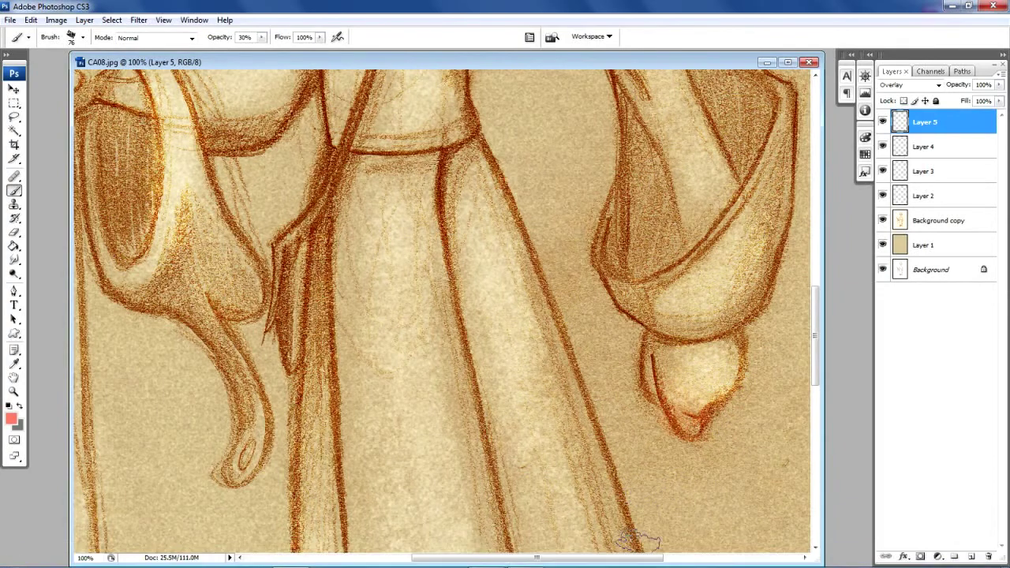
pyautogui.moveTo(639, 561); pyautogui.dragTo(571, 562)
pyautogui.moveTo(818, 367); pyautogui.dragTo(818, 290)
pyautogui.scroll(-2, 796, 285)
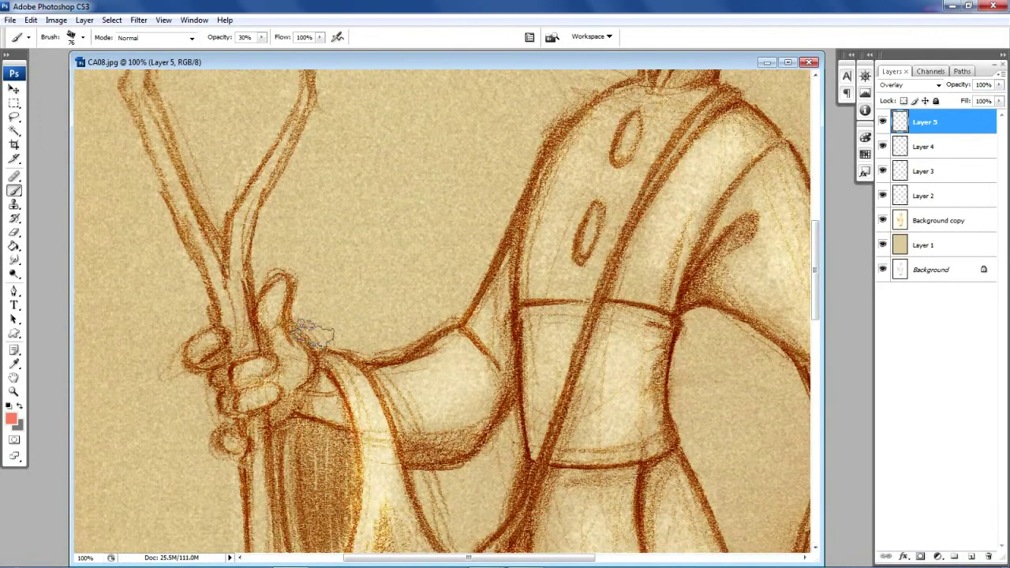
pyautogui.moveTo(268, 280)
pyautogui.mouseDown()
pyautogui.moveTo(243, 345)
pyautogui.moveTo(202, 346)
pyautogui.moveTo(209, 332)
pyautogui.moveTo(256, 368)
pyautogui.moveTo(268, 362)
pyautogui.moveTo(252, 366)
pyautogui.moveTo(247, 394)
pyautogui.mouseUp()
pyautogui.moveTo(258, 320)
pyautogui.mouseDown()
pyautogui.moveTo(272, 285)
pyautogui.moveTo(288, 287)
pyautogui.mouseUp()
# Step: Add a new layer above Layer 5 for colouring the character's eyes
pyautogui.moveTo(539, 560); pyautogui.dragTo(613, 561)
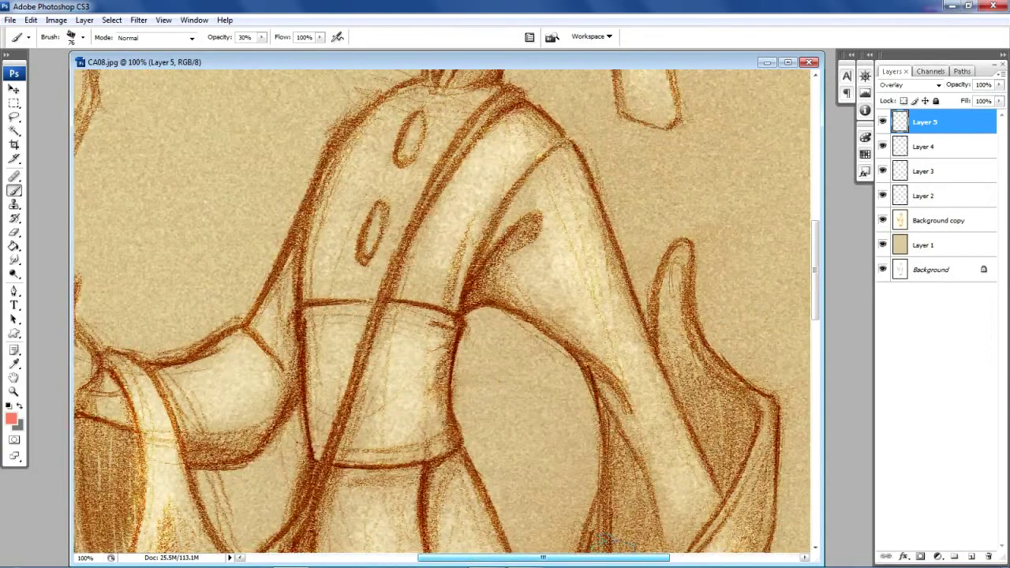
pyautogui.moveTo(820, 305); pyautogui.dragTo(823, 228)
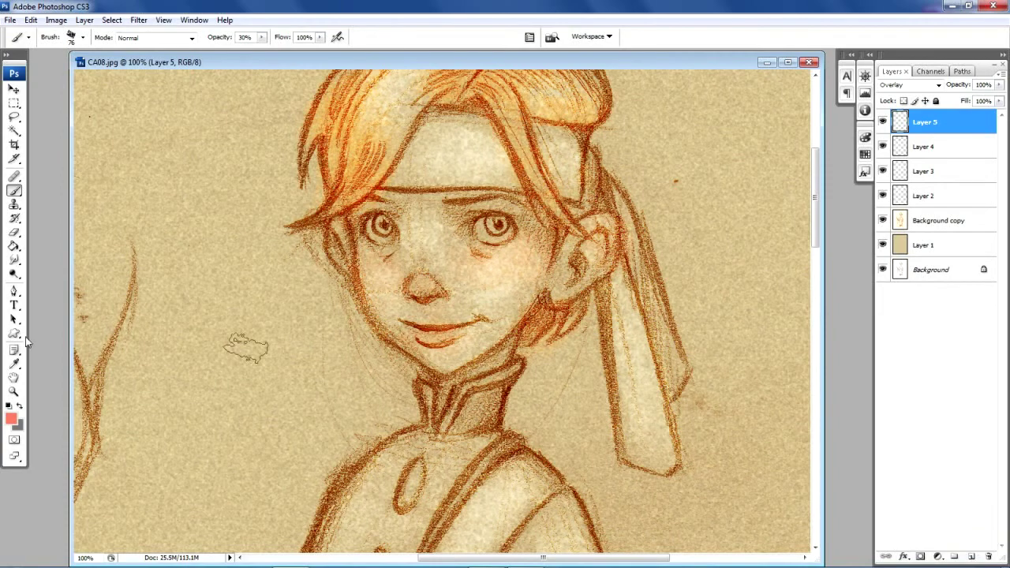
pyautogui.click(13, 391)
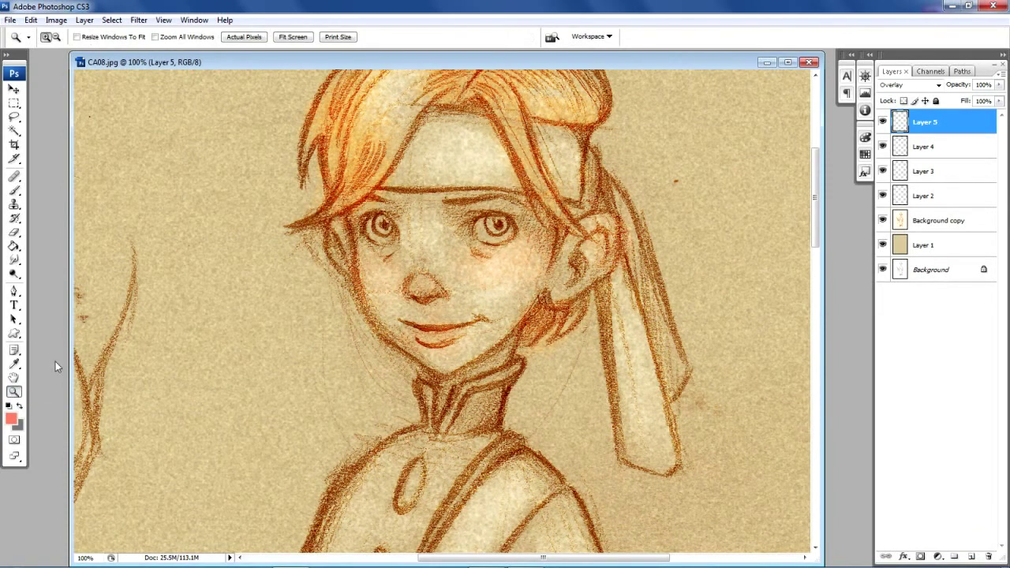
pyautogui.click(406, 254)
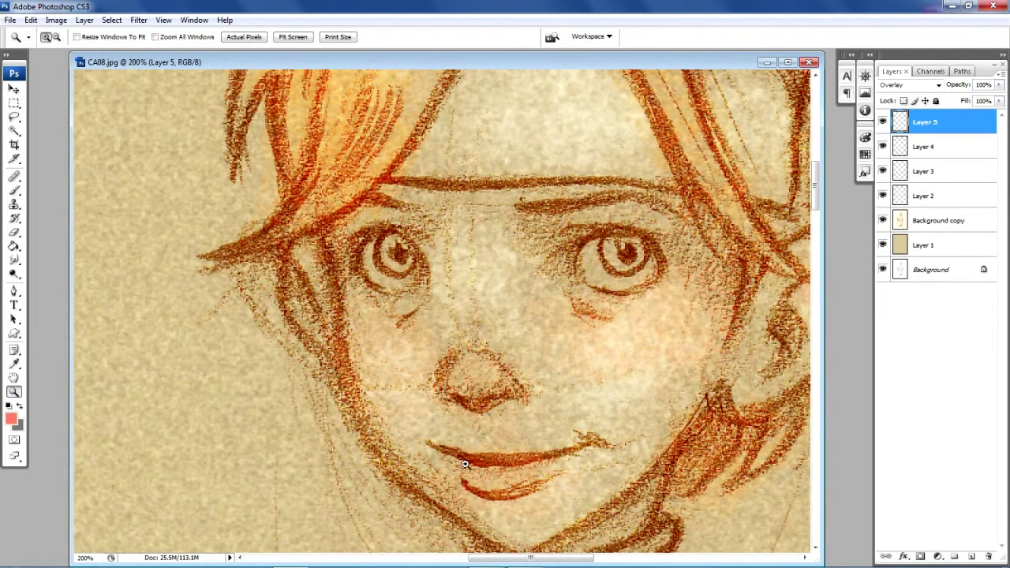
pyautogui.moveTo(517, 560); pyautogui.dragTo(536, 563)
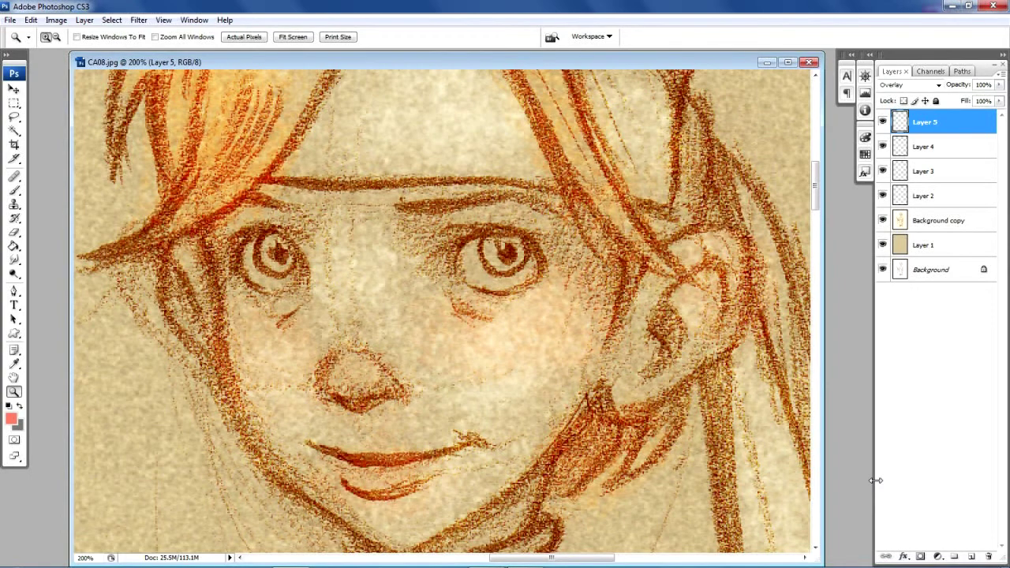
pyautogui.click(971, 557)
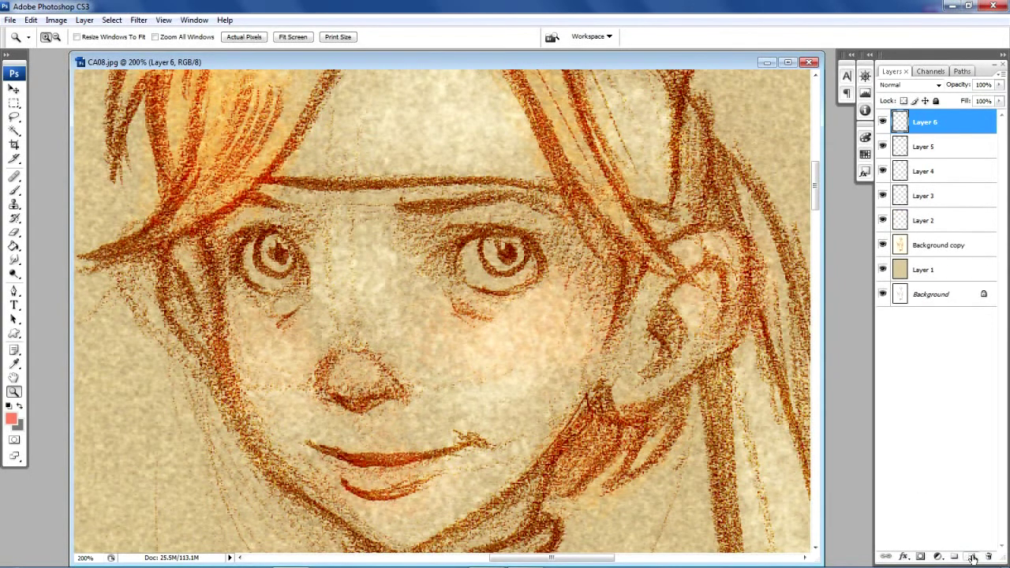
# Step: Set the foreground colour to pale pink f9e8e4 and the blend mode of Layer 6 to Overlay
pyautogui.click(11, 418)
pyautogui.moveTo(290, 228); pyautogui.dragTo(286, 223)
pyautogui.click(560, 212)
pyautogui.press('z')
pyautogui.click(908, 85)
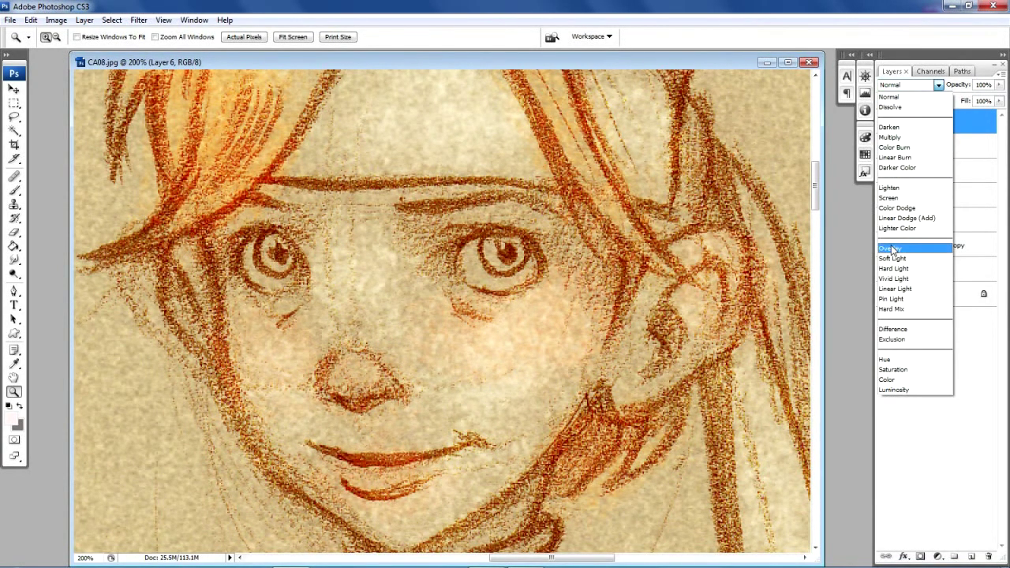
pyautogui.click(895, 246)
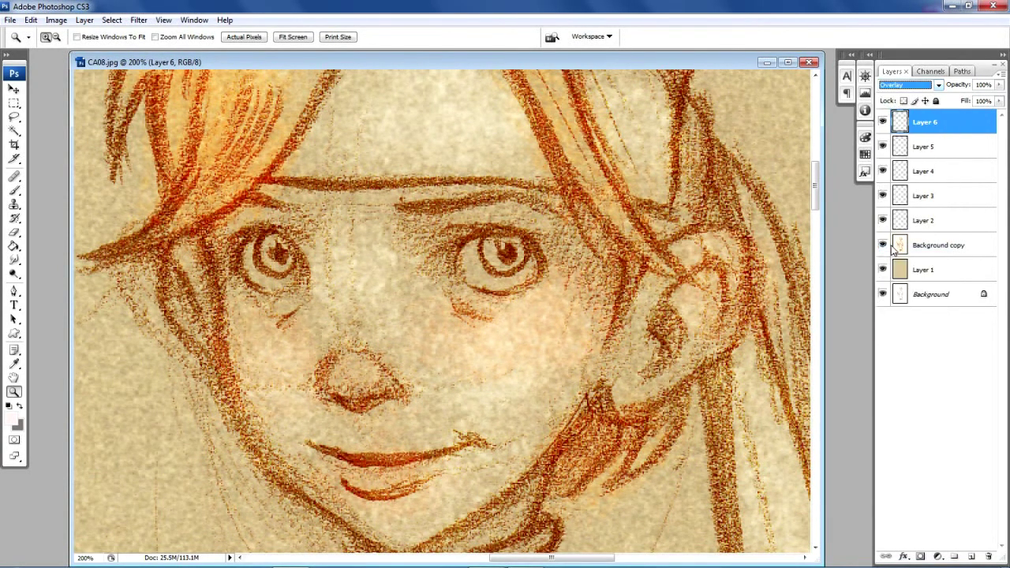
# Step: Brighten the whites of both eyes with pale pink on Layer 6, using the brush reduced to 17 px
pyautogui.click(14, 233)
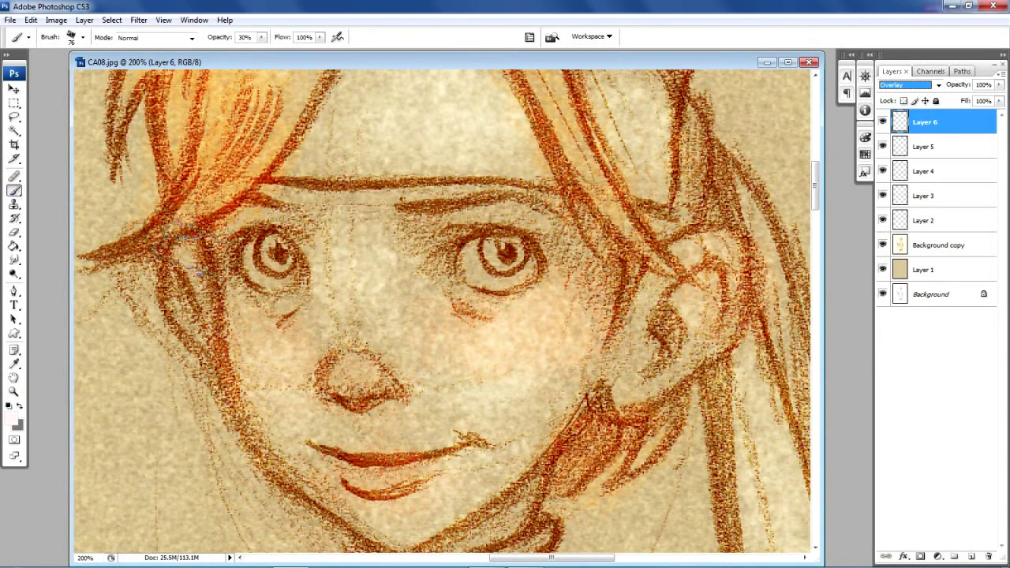
pyautogui.click(74, 39)
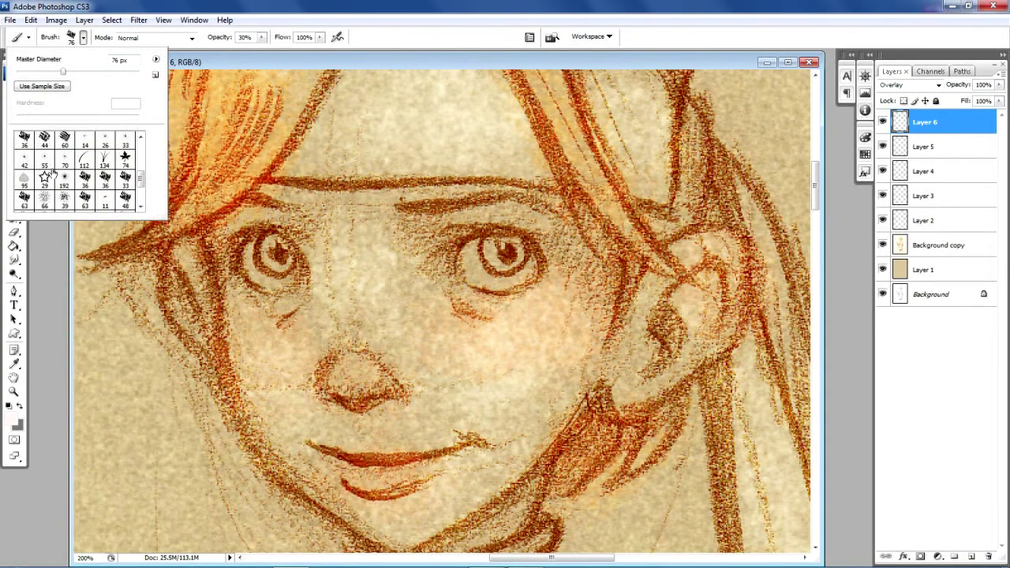
pyautogui.moveTo(42, 74); pyautogui.dragTo(38, 73)
pyautogui.moveTo(37, 73); pyautogui.dragTo(27, 72)
pyautogui.click(249, 259)
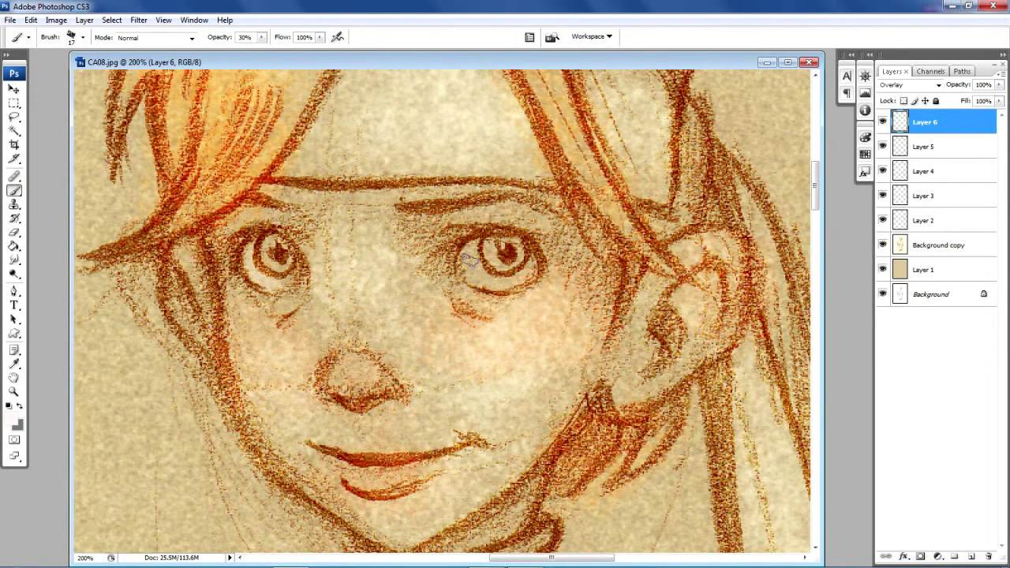
pyautogui.moveTo(513, 276)
pyautogui.mouseDown()
pyautogui.moveTo(470, 255)
pyautogui.moveTo(489, 282)
pyautogui.moveTo(505, 274)
pyautogui.moveTo(470, 256)
pyautogui.moveTo(516, 278)
pyautogui.mouseUp()
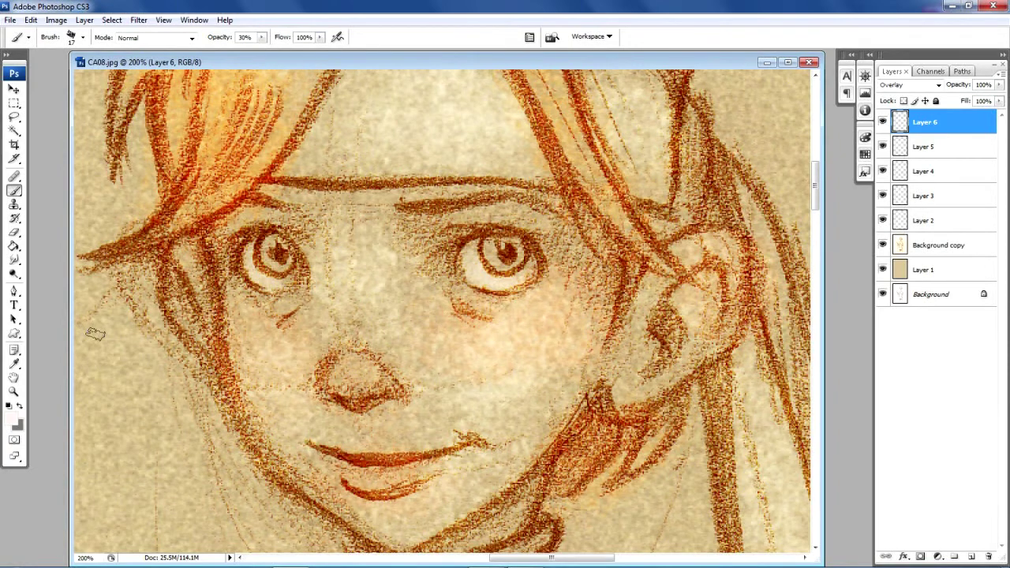
# Step: Colour the irises of both eyes bright green on Layer 6 with the 17 px brush
pyautogui.click(13, 421)
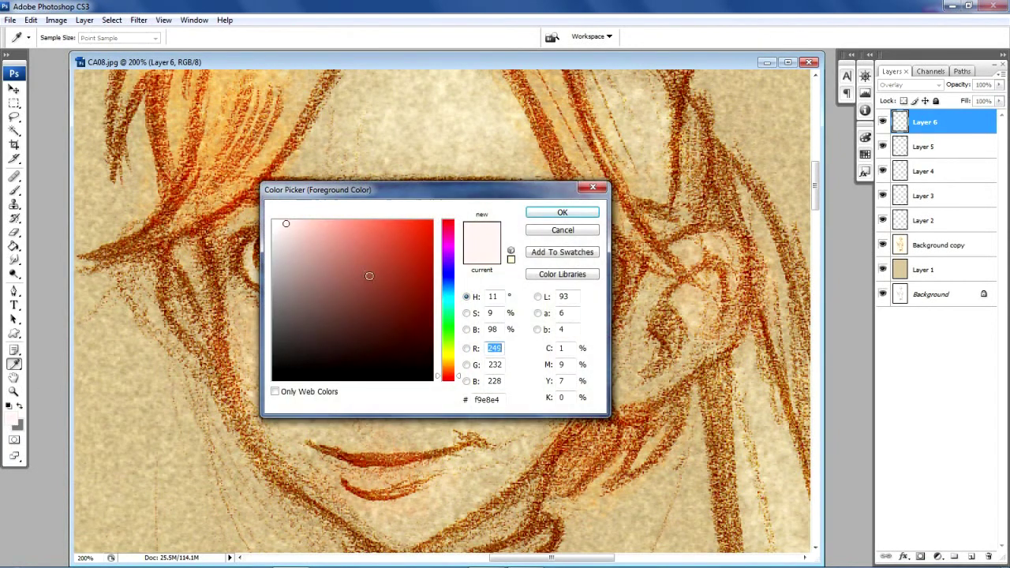
pyautogui.click(449, 330)
pyautogui.moveTo(404, 233); pyautogui.dragTo(404, 248)
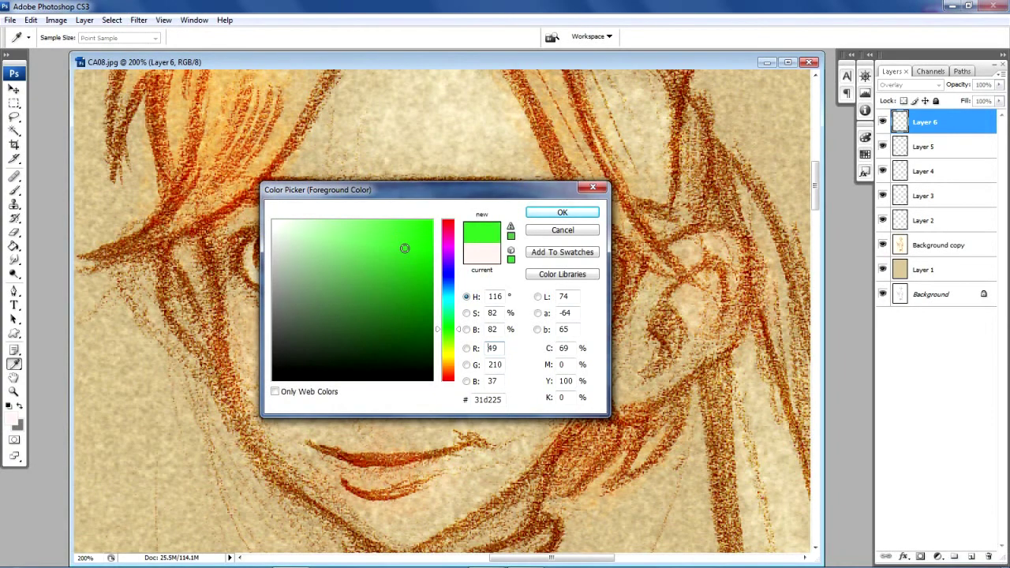
pyautogui.click(550, 213)
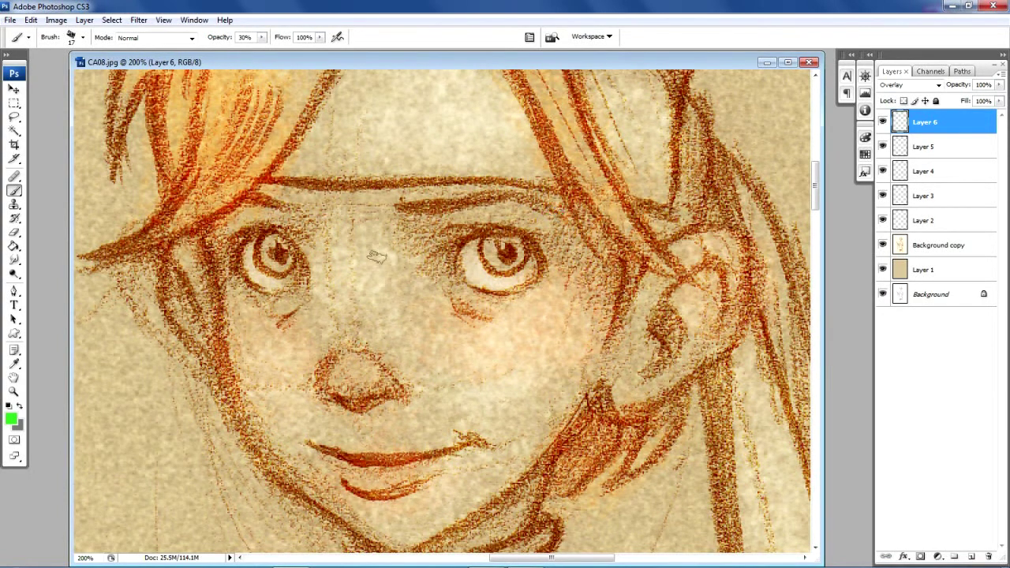
pyautogui.moveTo(266, 250)
pyautogui.mouseDown()
pyautogui.moveTo(272, 272)
pyautogui.moveTo(268, 241)
pyautogui.moveTo(289, 263)
pyautogui.moveTo(268, 260)
pyautogui.moveTo(289, 264)
pyautogui.mouseUp()
pyautogui.moveTo(477, 278)
pyautogui.mouseDown()
pyautogui.moveTo(487, 247)
pyautogui.moveTo(517, 248)
pyautogui.moveTo(490, 248)
pyautogui.moveTo(497, 262)
pyautogui.moveTo(490, 246)
pyautogui.moveTo(510, 261)
pyautogui.moveTo(469, 250)
pyautogui.moveTo(501, 263)
pyautogui.mouseUp()
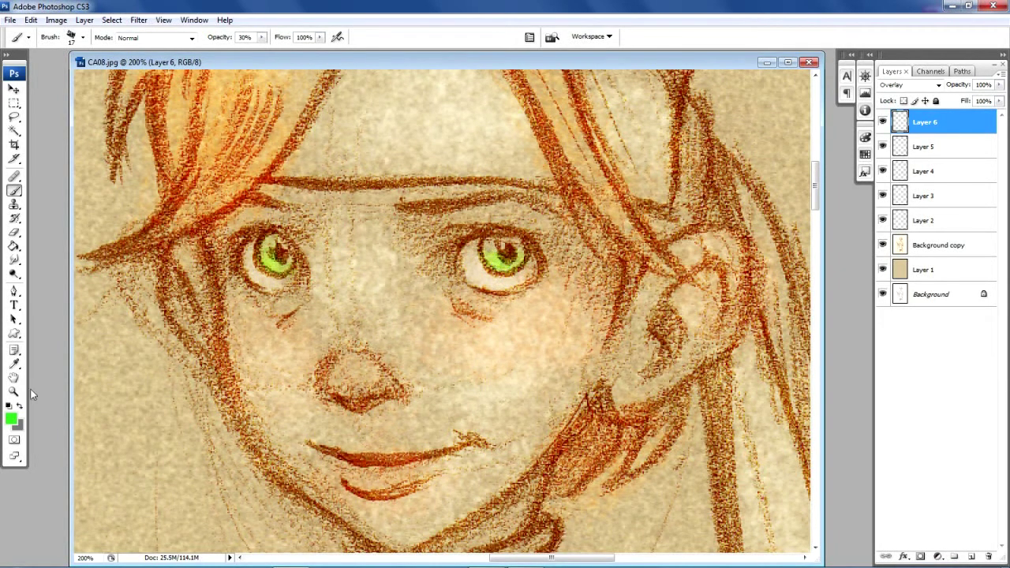
# Step: Fit the whole drawing in view and widen the document window to examine the full character
pyautogui.click(14, 391)
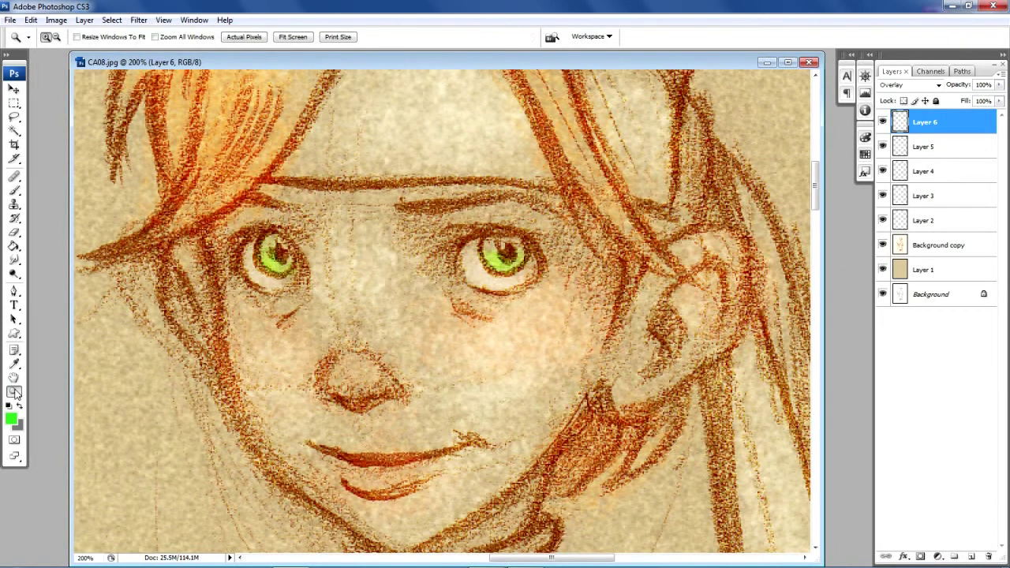
pyautogui.click(294, 38)
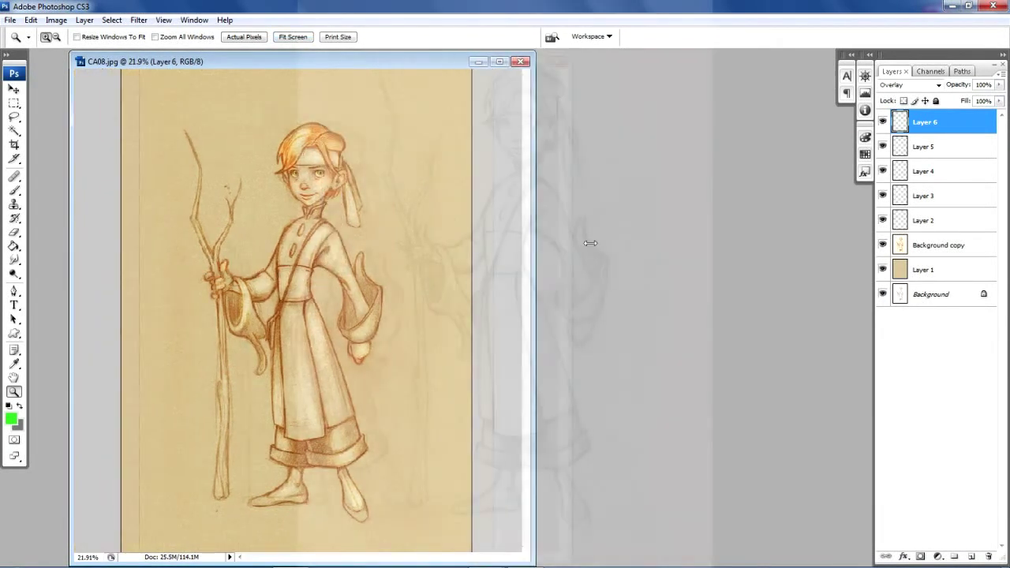
pyautogui.moveTo(590, 243); pyautogui.dragTo(695, 282)
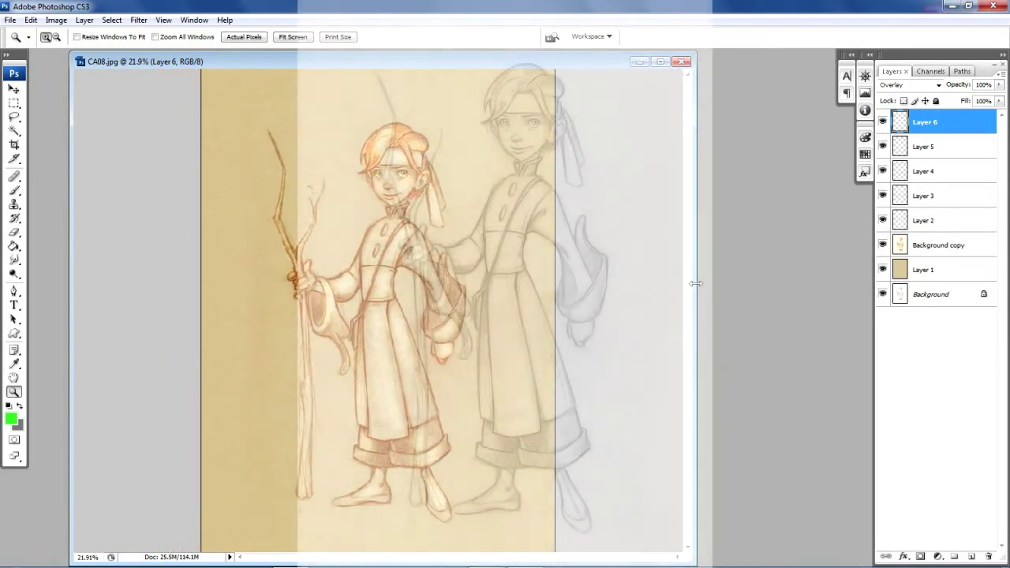